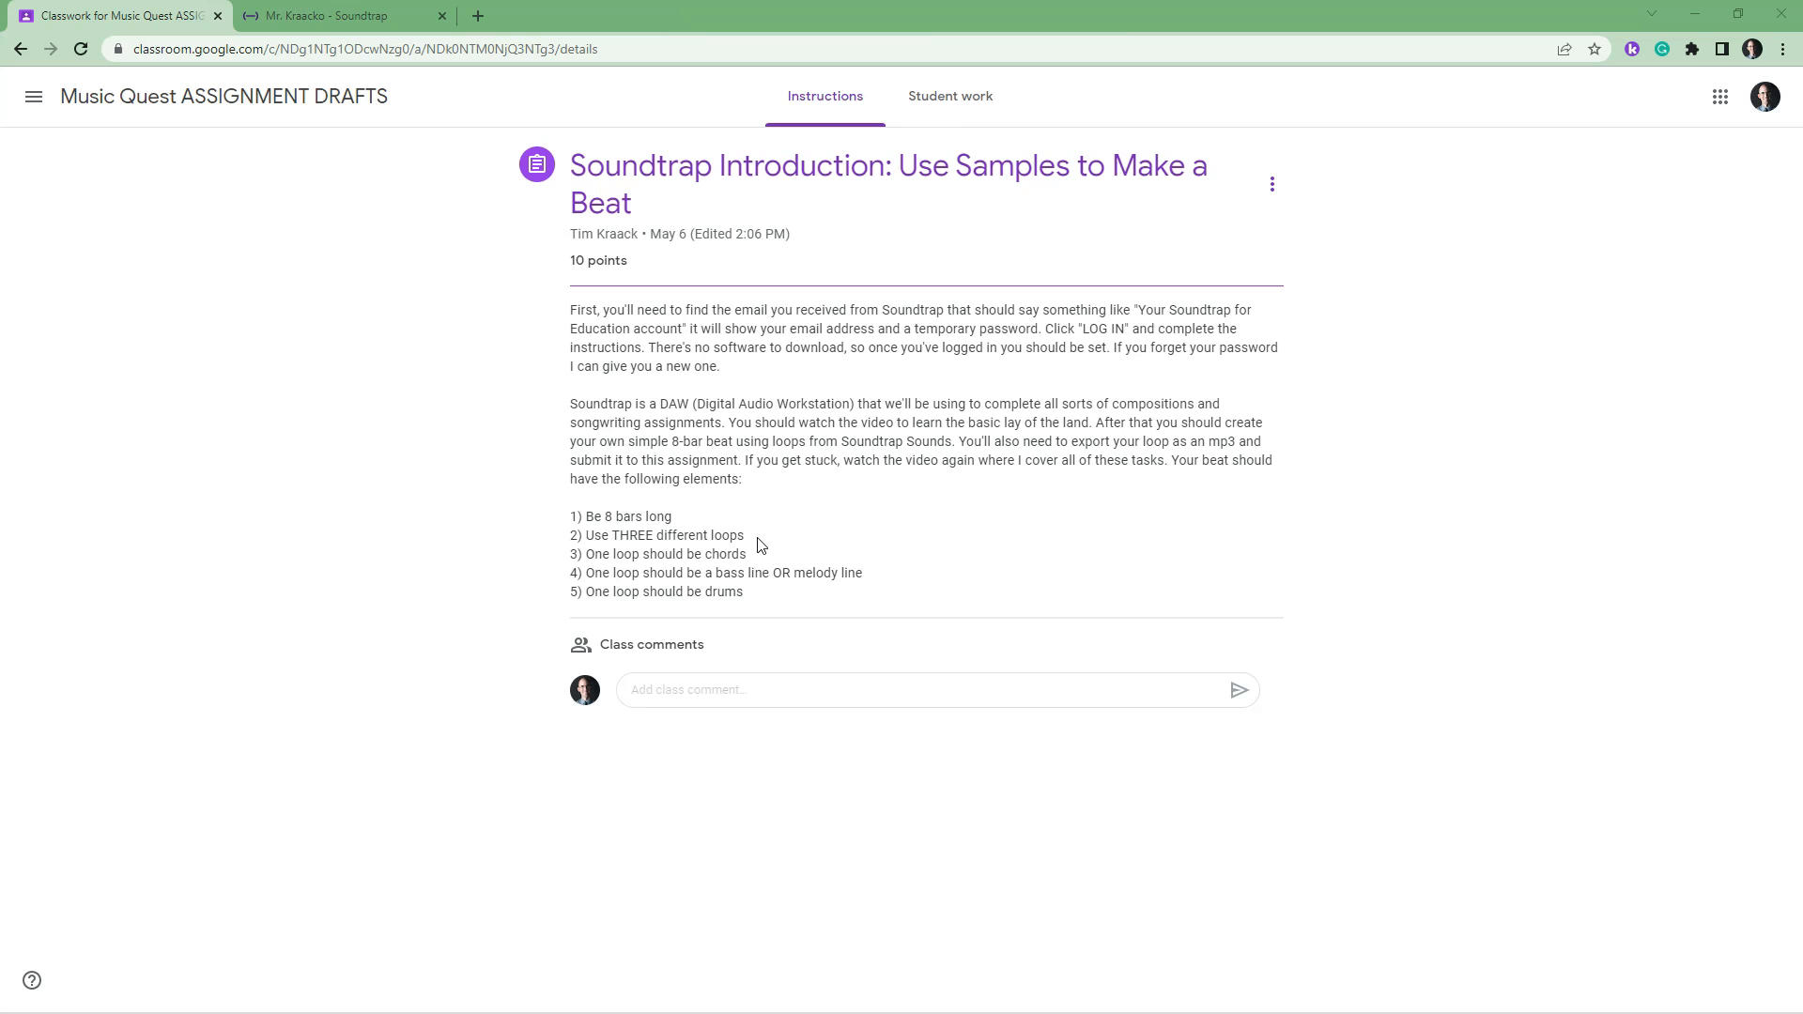
Step: Switch to the Soundtrap project, dismiss its pop-up messages and return the playhead to the start of the timeline
{"action": "left_click", "coordinate": [357, 16]}
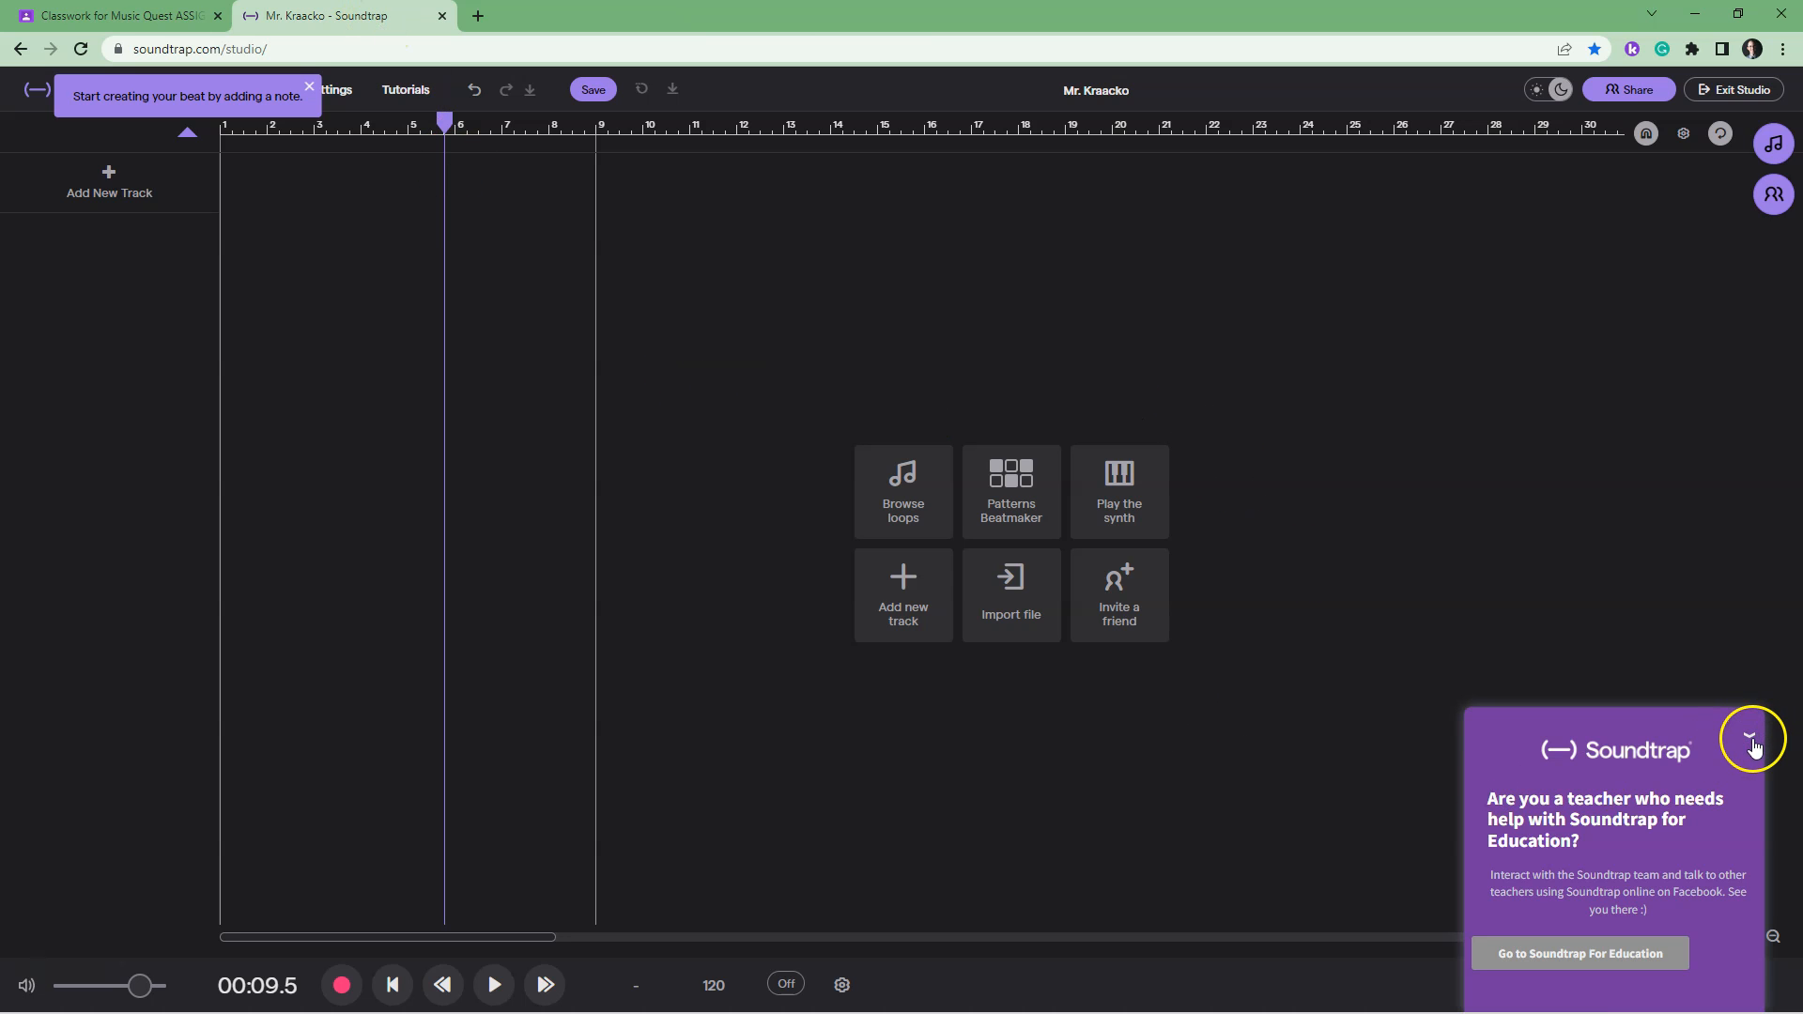
{"action": "left_click", "coordinate": [1751, 740]}
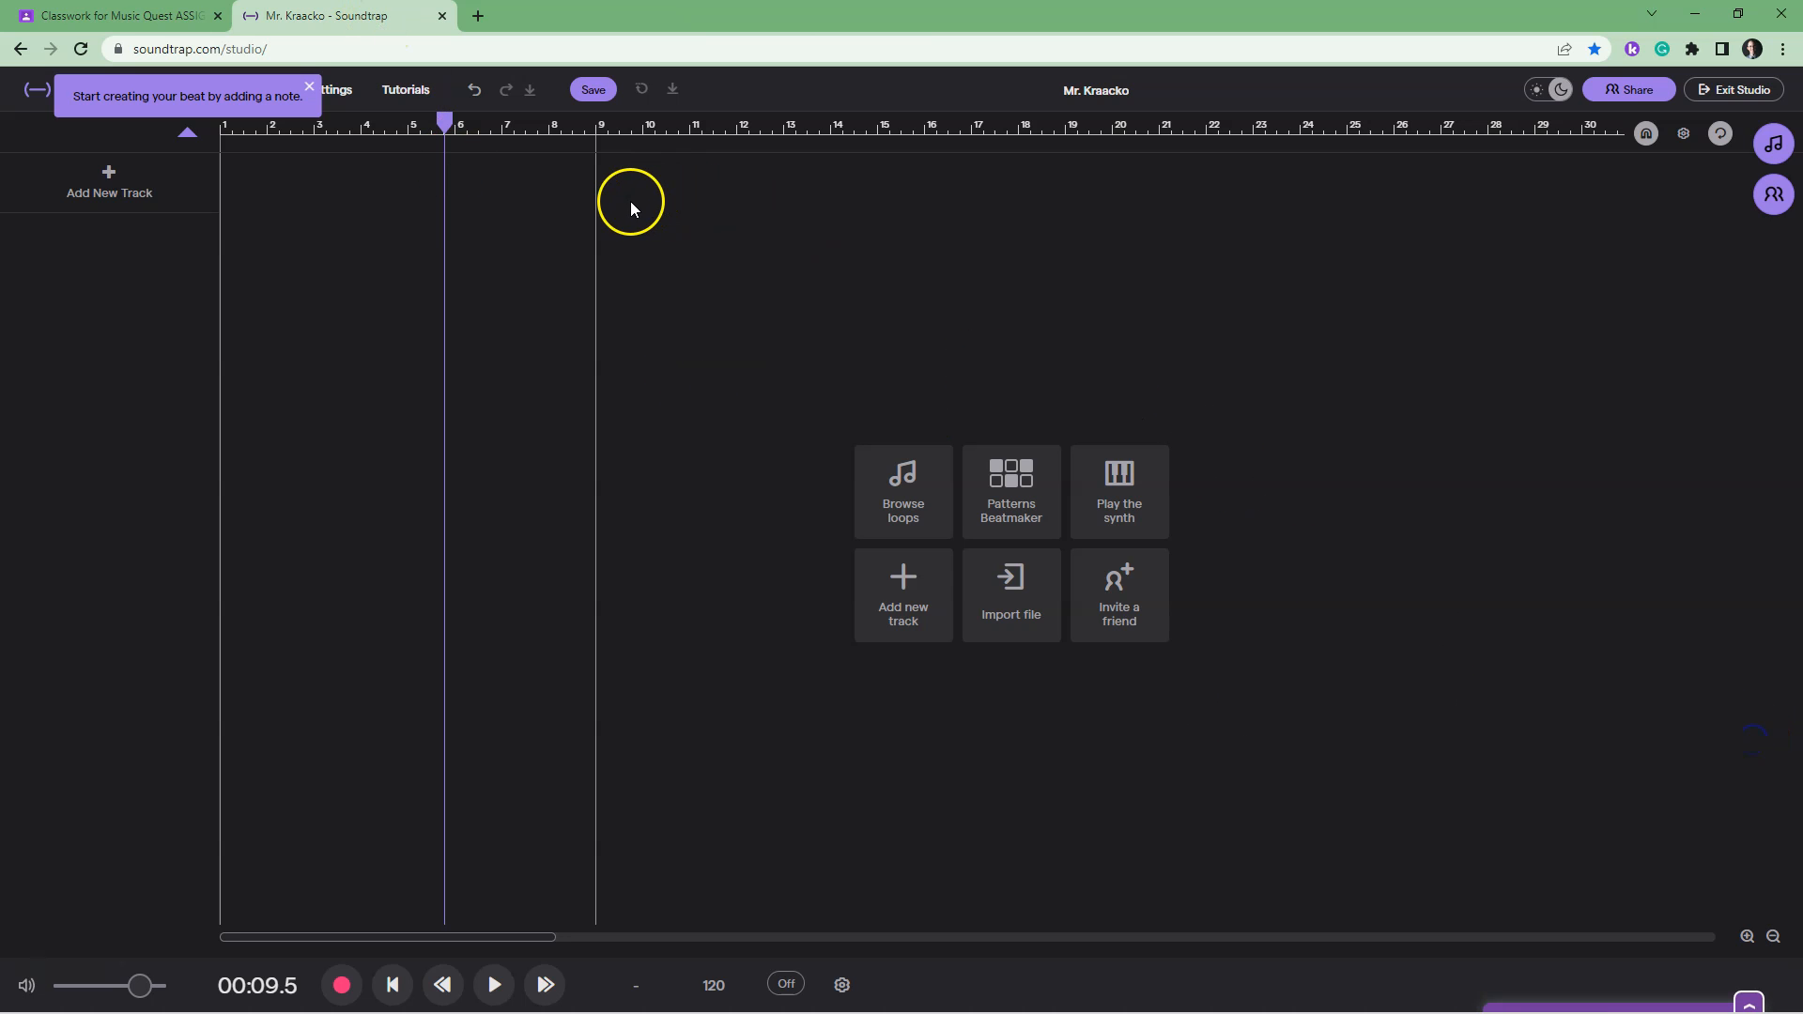
{"action": "left_click_drag", "start_coordinate": [369, 122], "coordinate": [226, 140]}
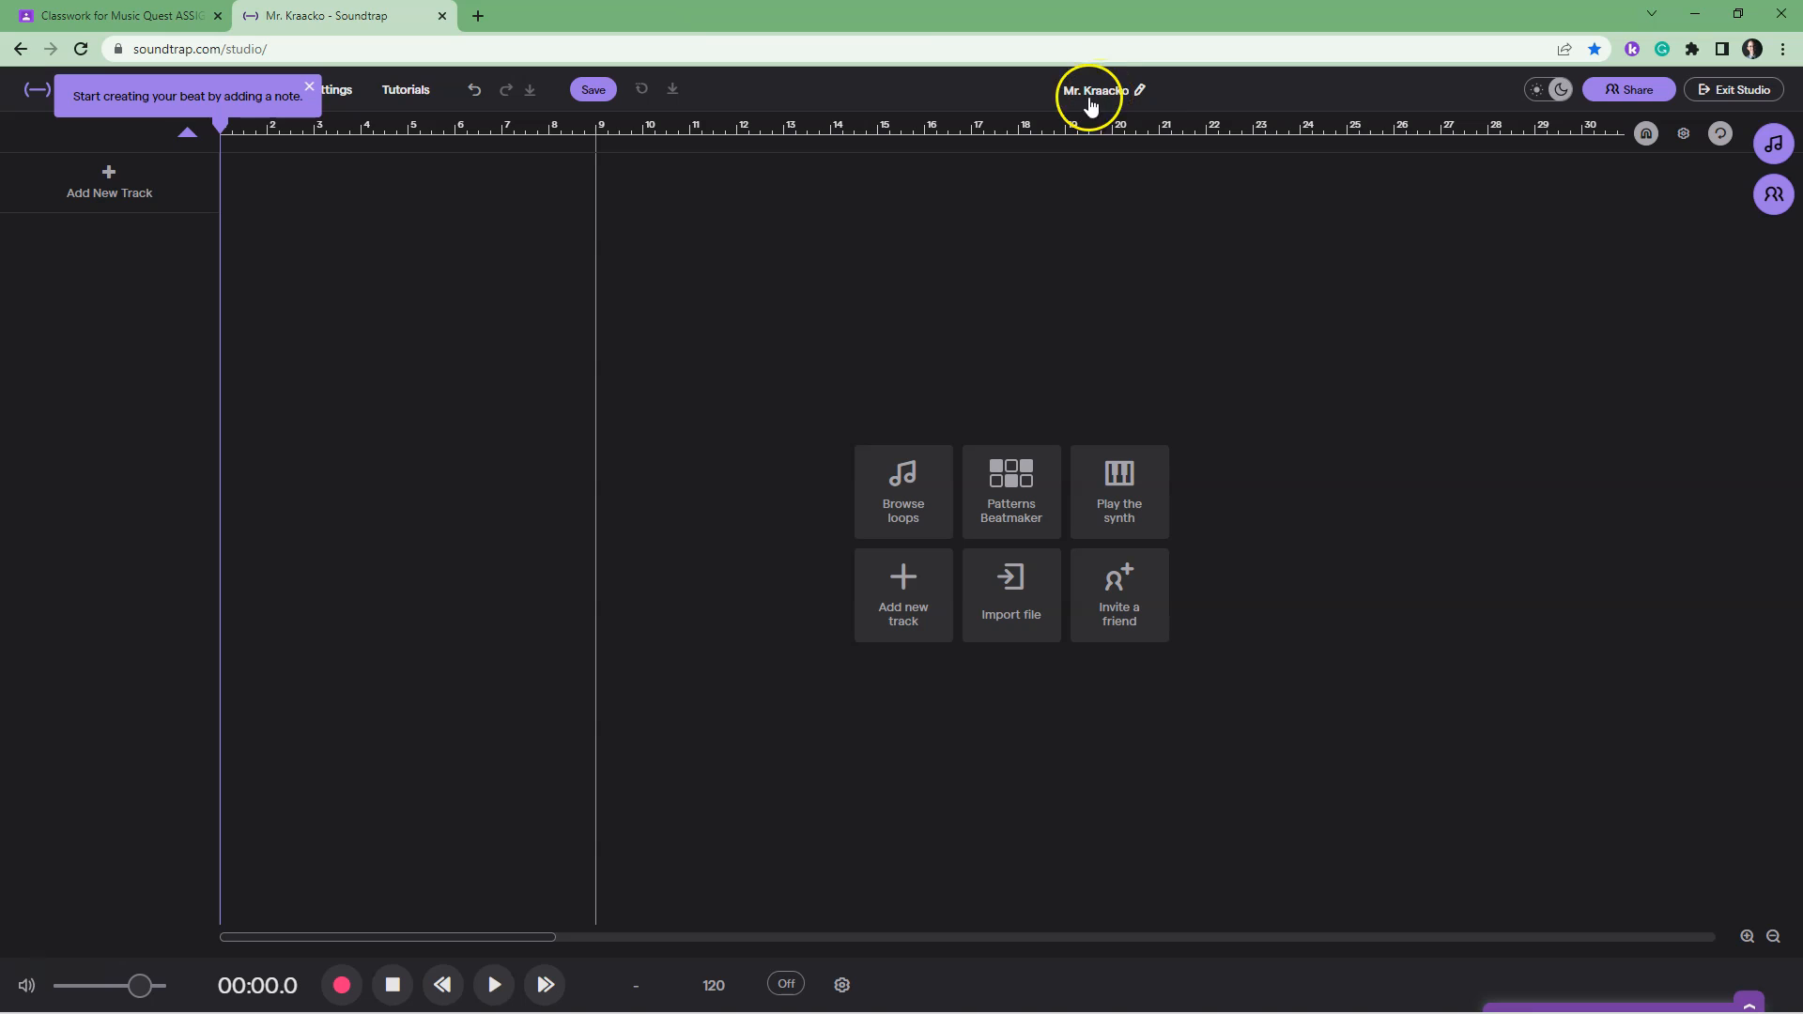
{"action": "left_click", "coordinate": [309, 87]}
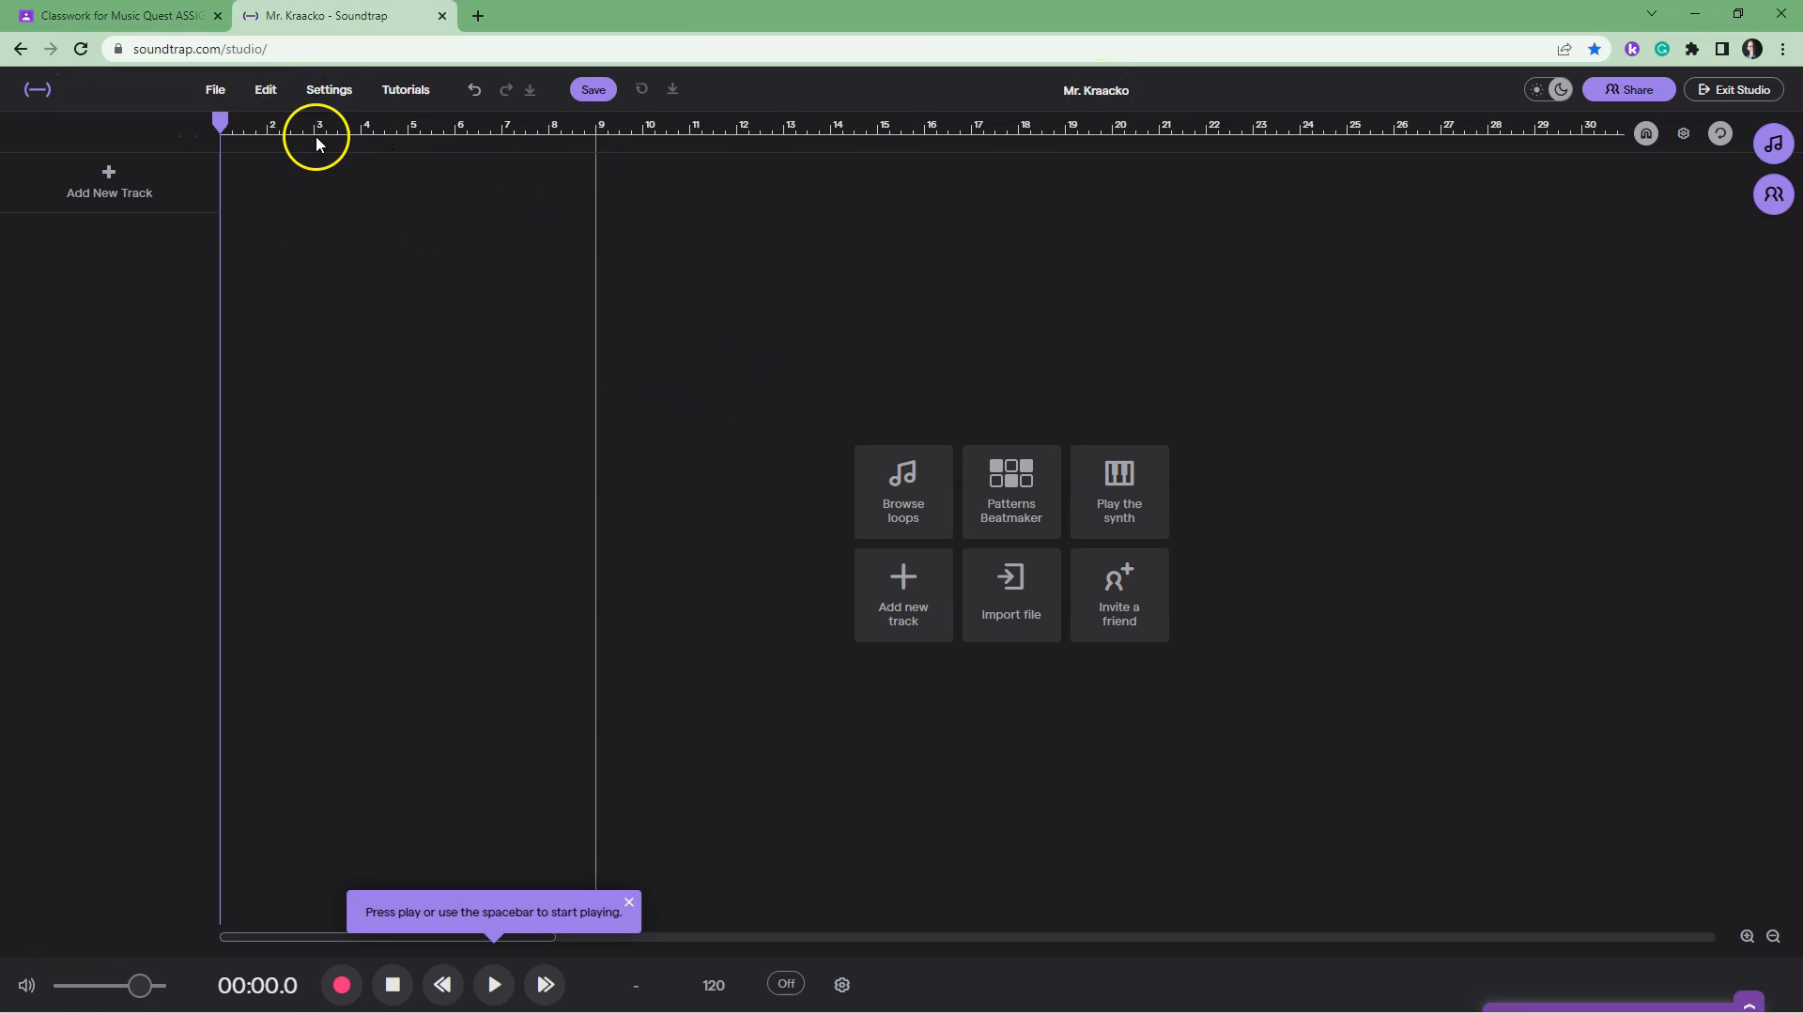
{"action": "mouse_move", "coordinate": [235, 131]}
{"action": "left_mouse_down"}
{"action": "mouse_move", "coordinate": [270, 135]}
{"action": "mouse_move", "coordinate": [212, 134]}
{"action": "left_mouse_up"}
Step: Open the loop library and search it for "lo-fi drums"
{"action": "left_click", "coordinate": [1775, 149]}
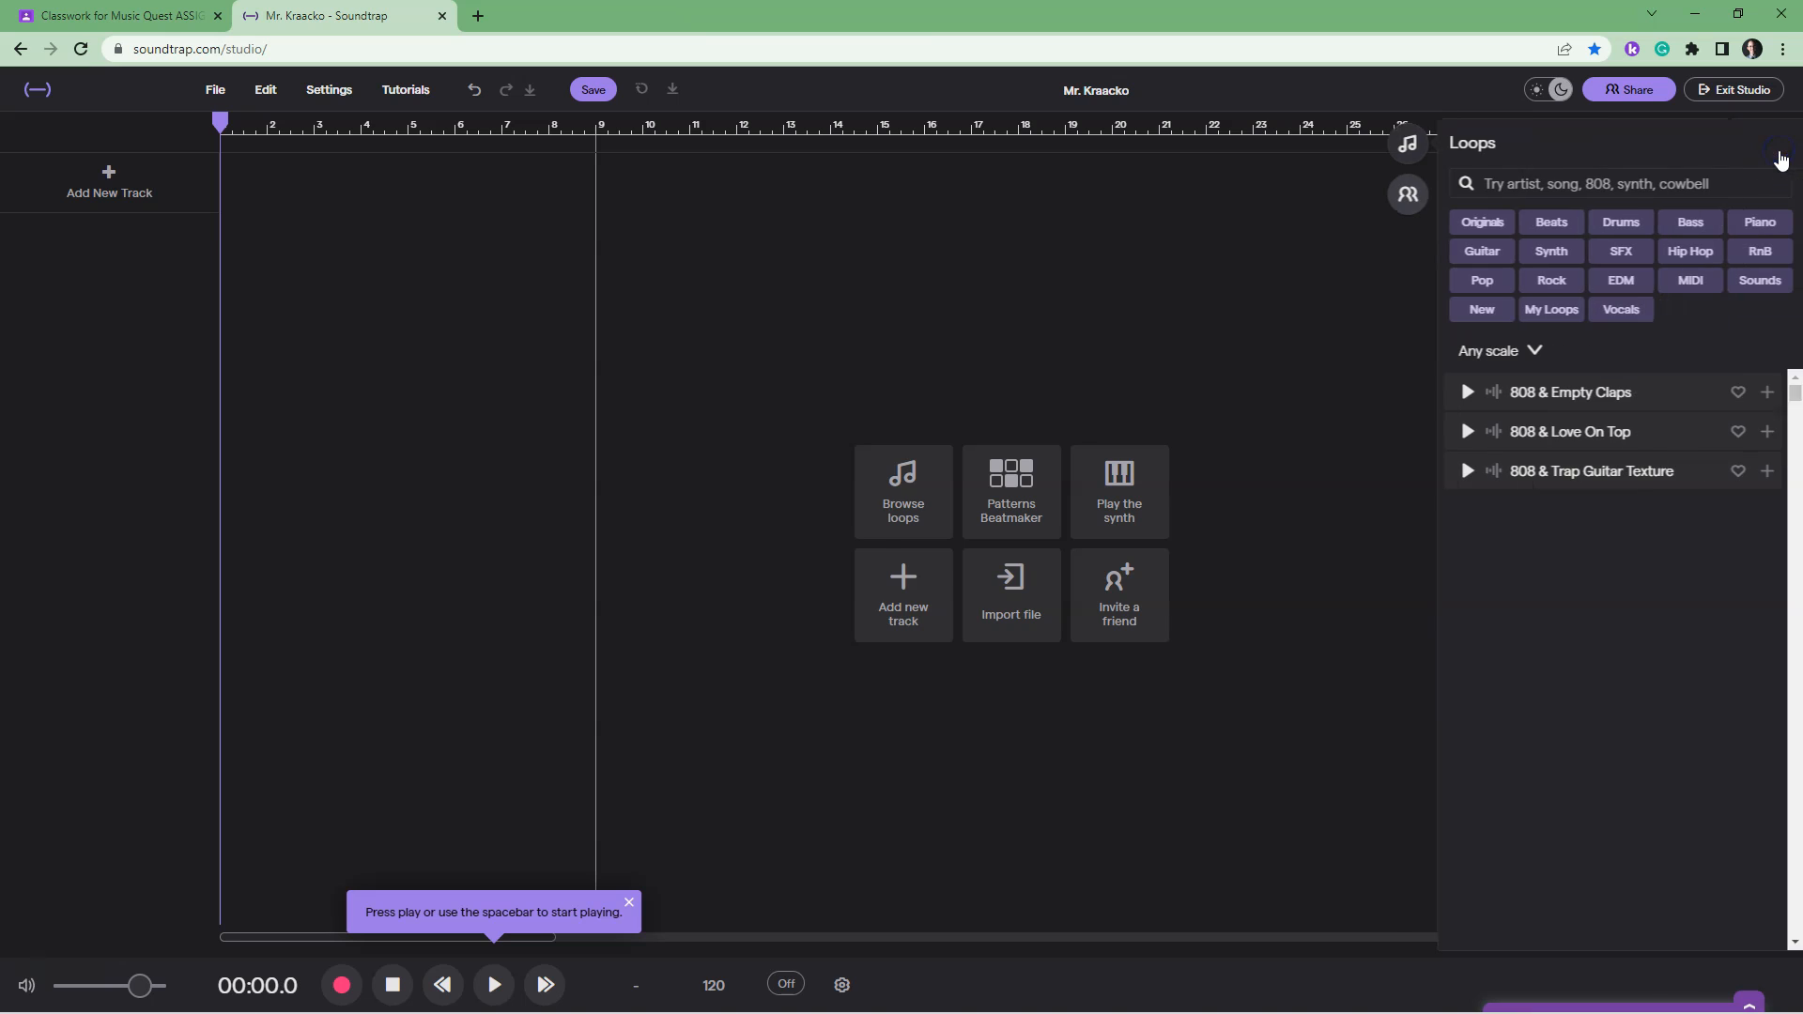
{"action": "left_click", "coordinate": [1523, 194]}
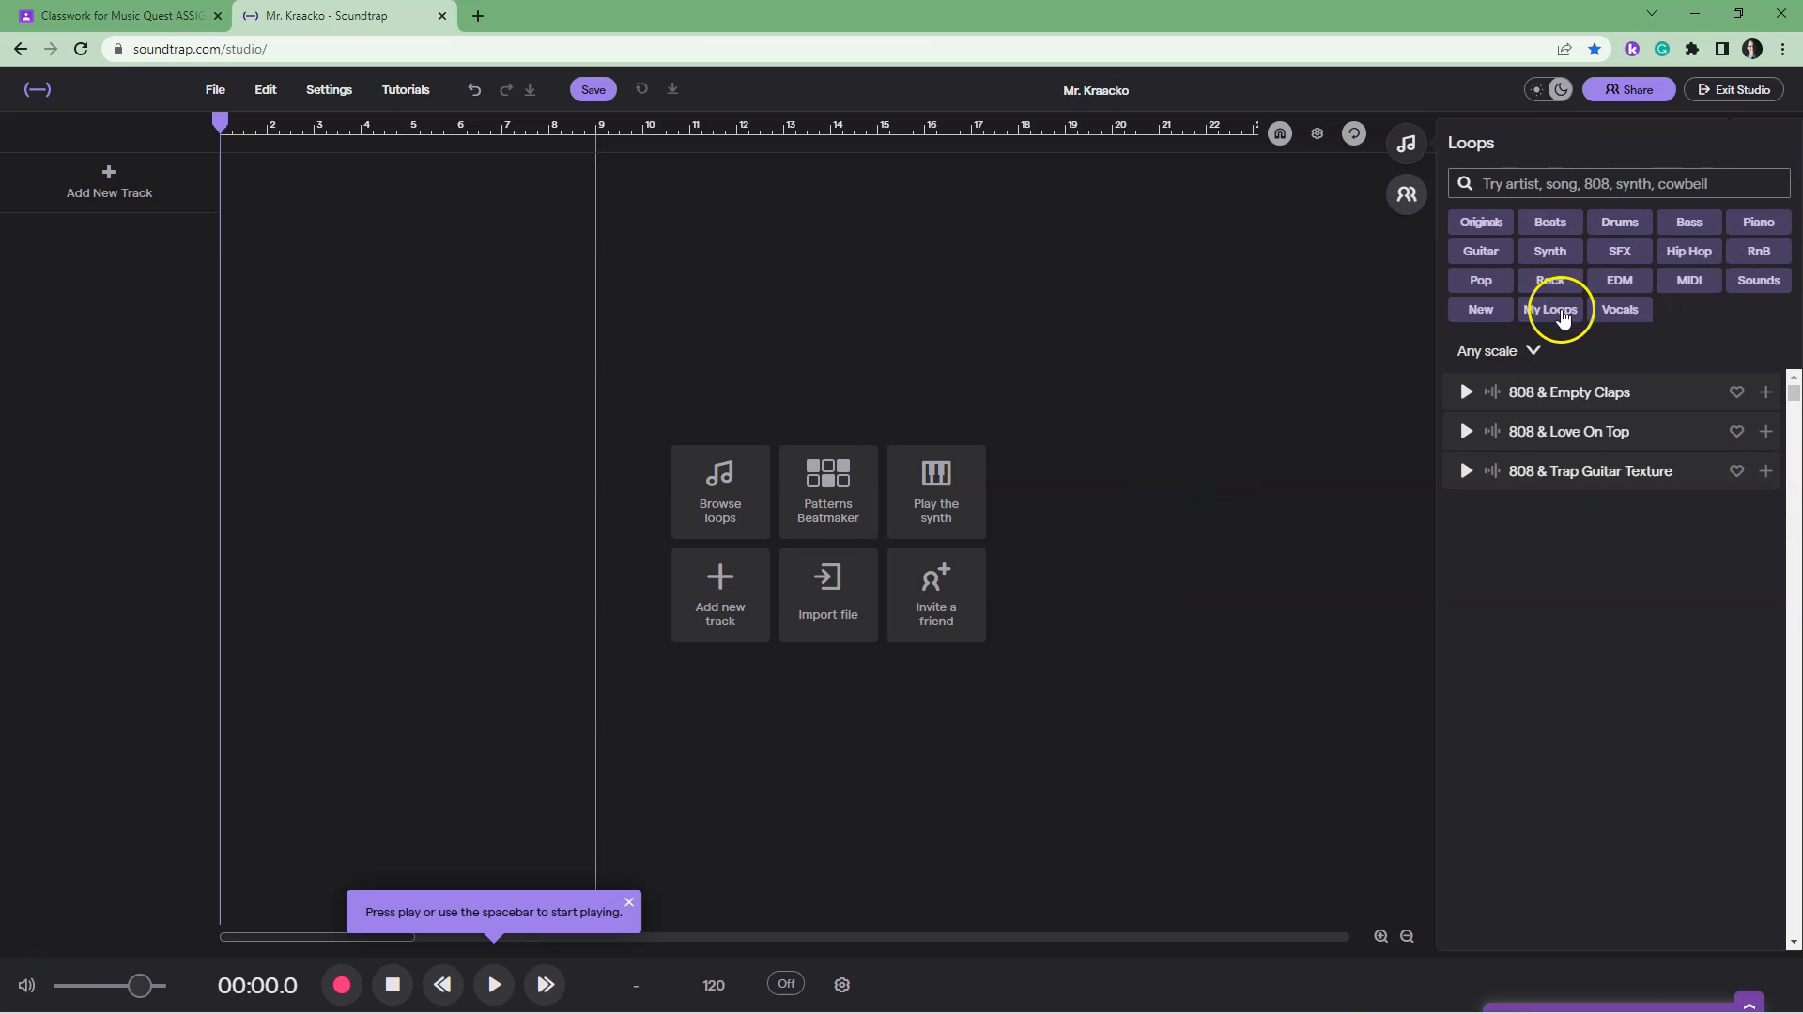
{"action": "left_click", "coordinate": [1574, 190]}
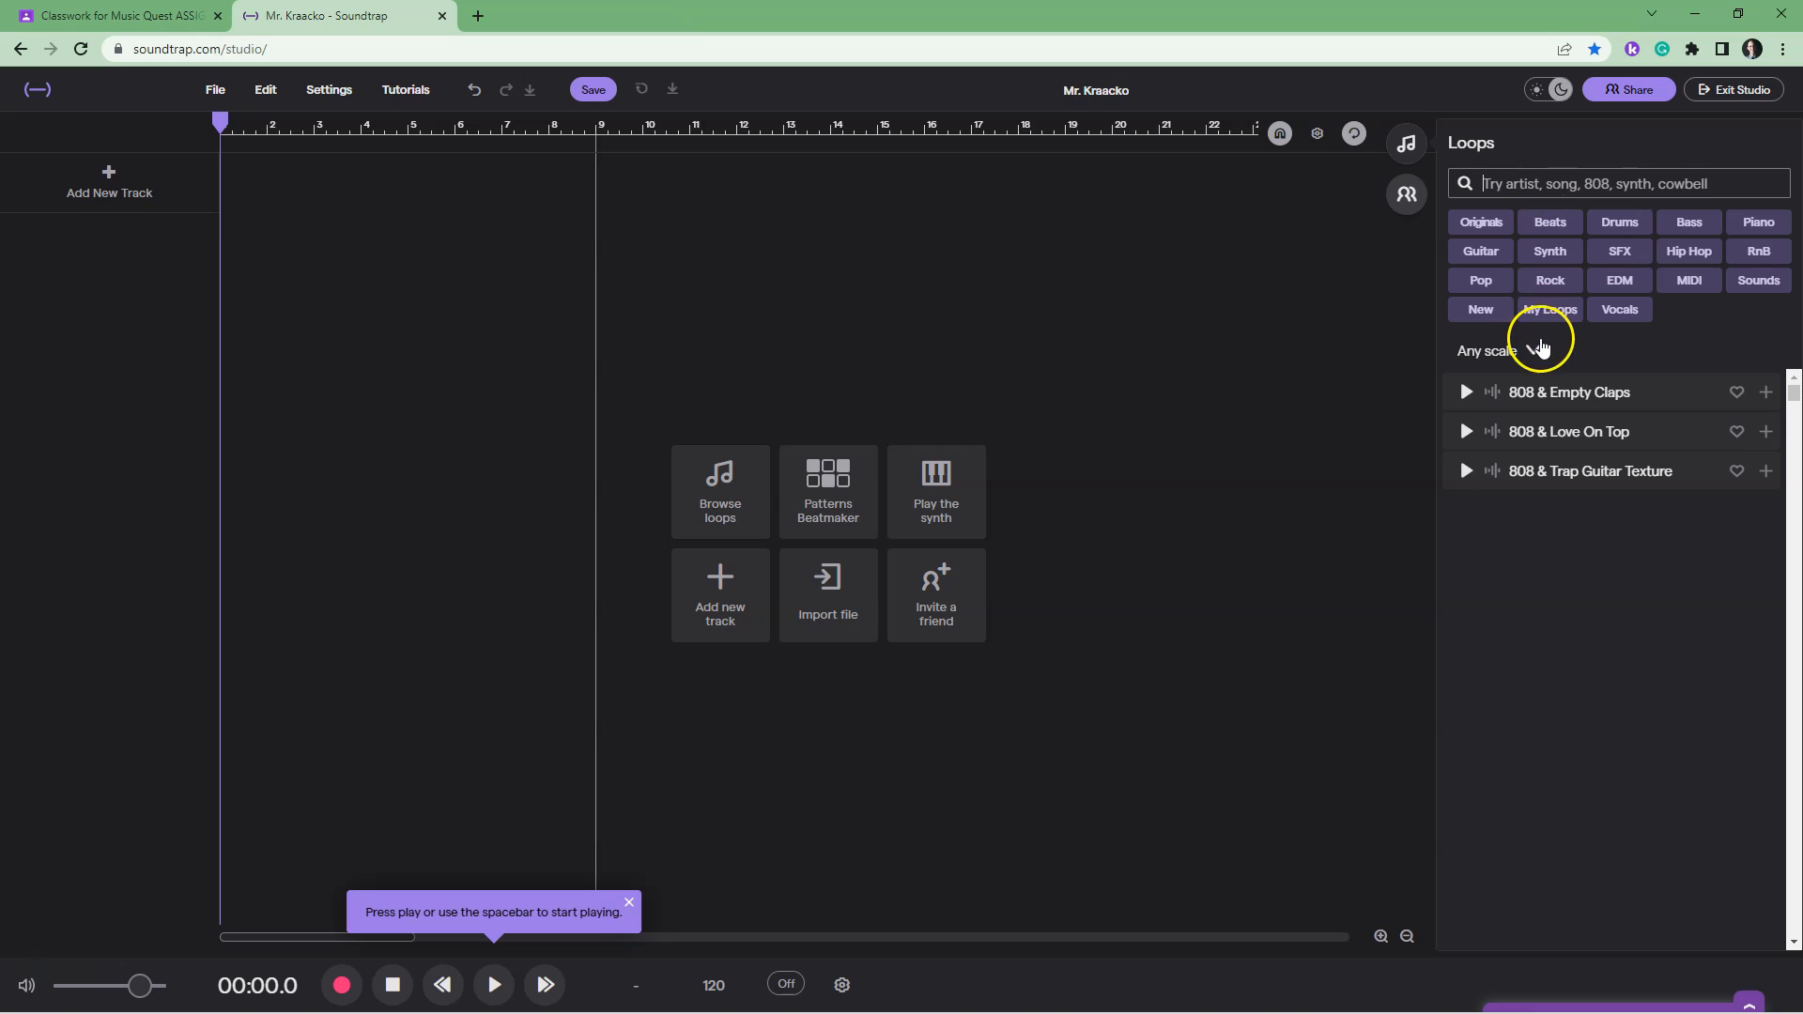
{"action": "left_click", "coordinate": [1539, 350]}
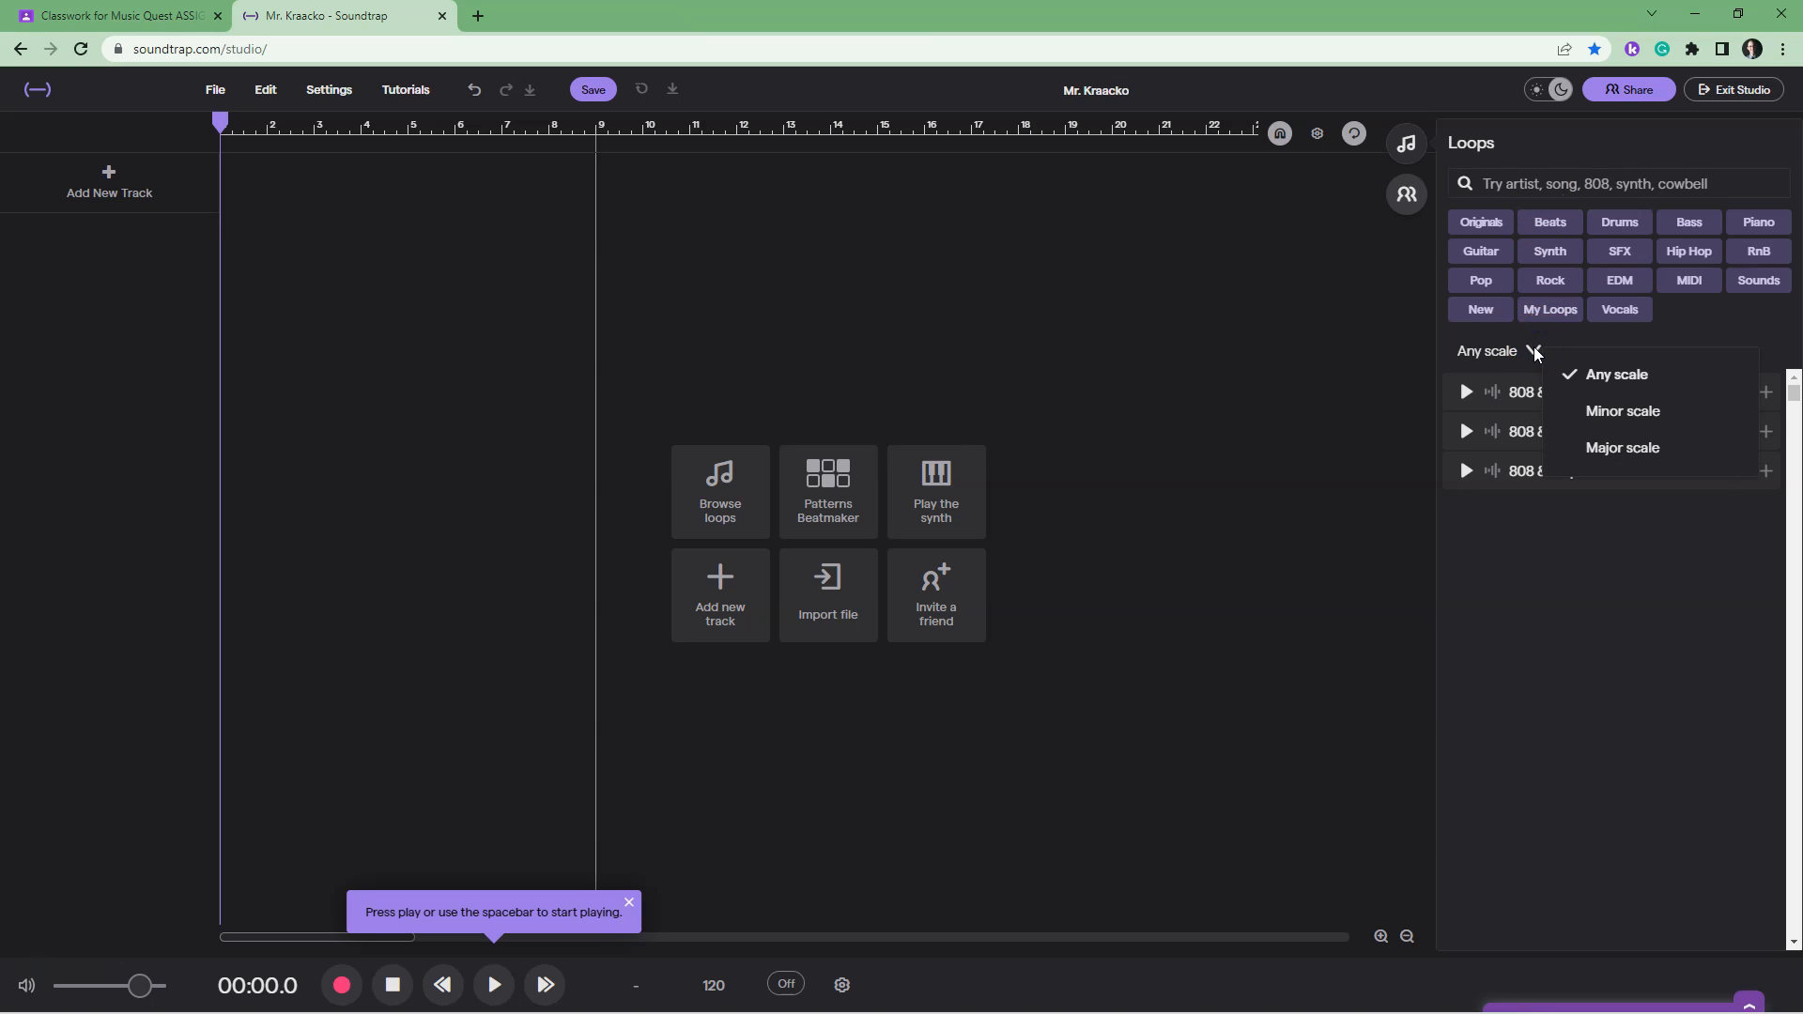
{"action": "left_click", "coordinate": [1535, 352]}
{"action": "left_click", "coordinate": [1520, 184]}
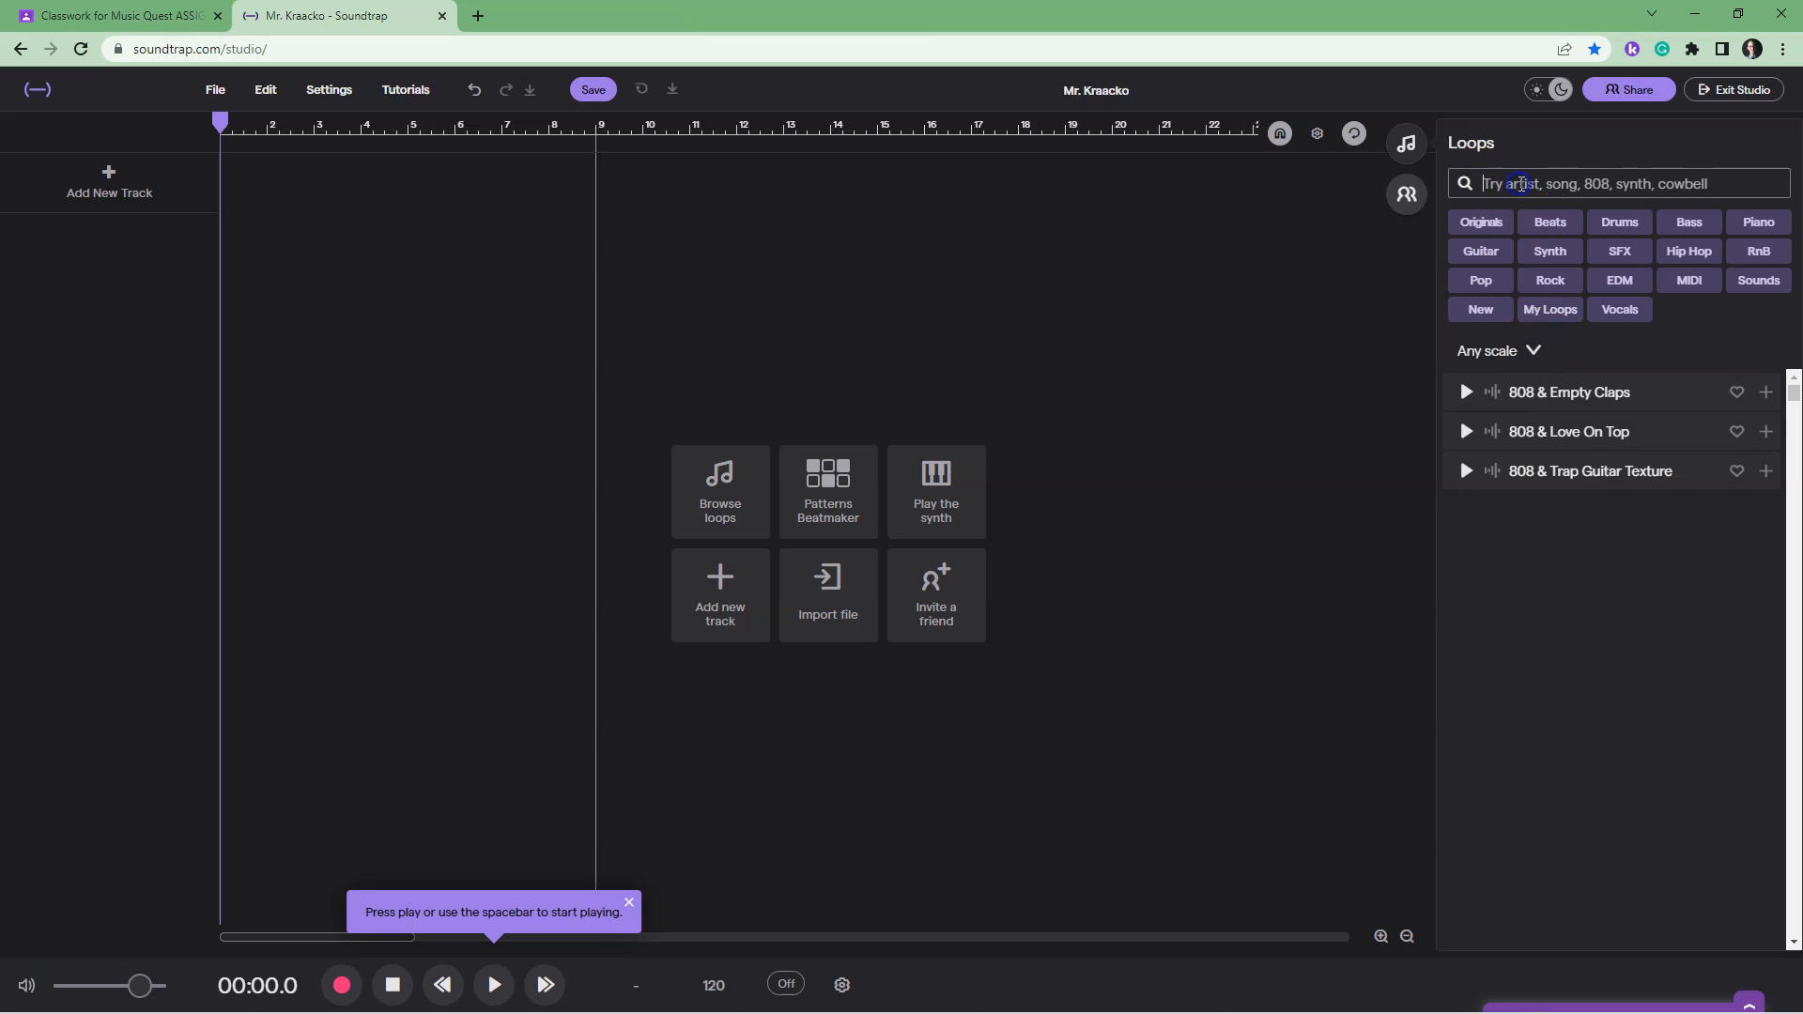
{"action": "type", "text": "lo-fi drums"}
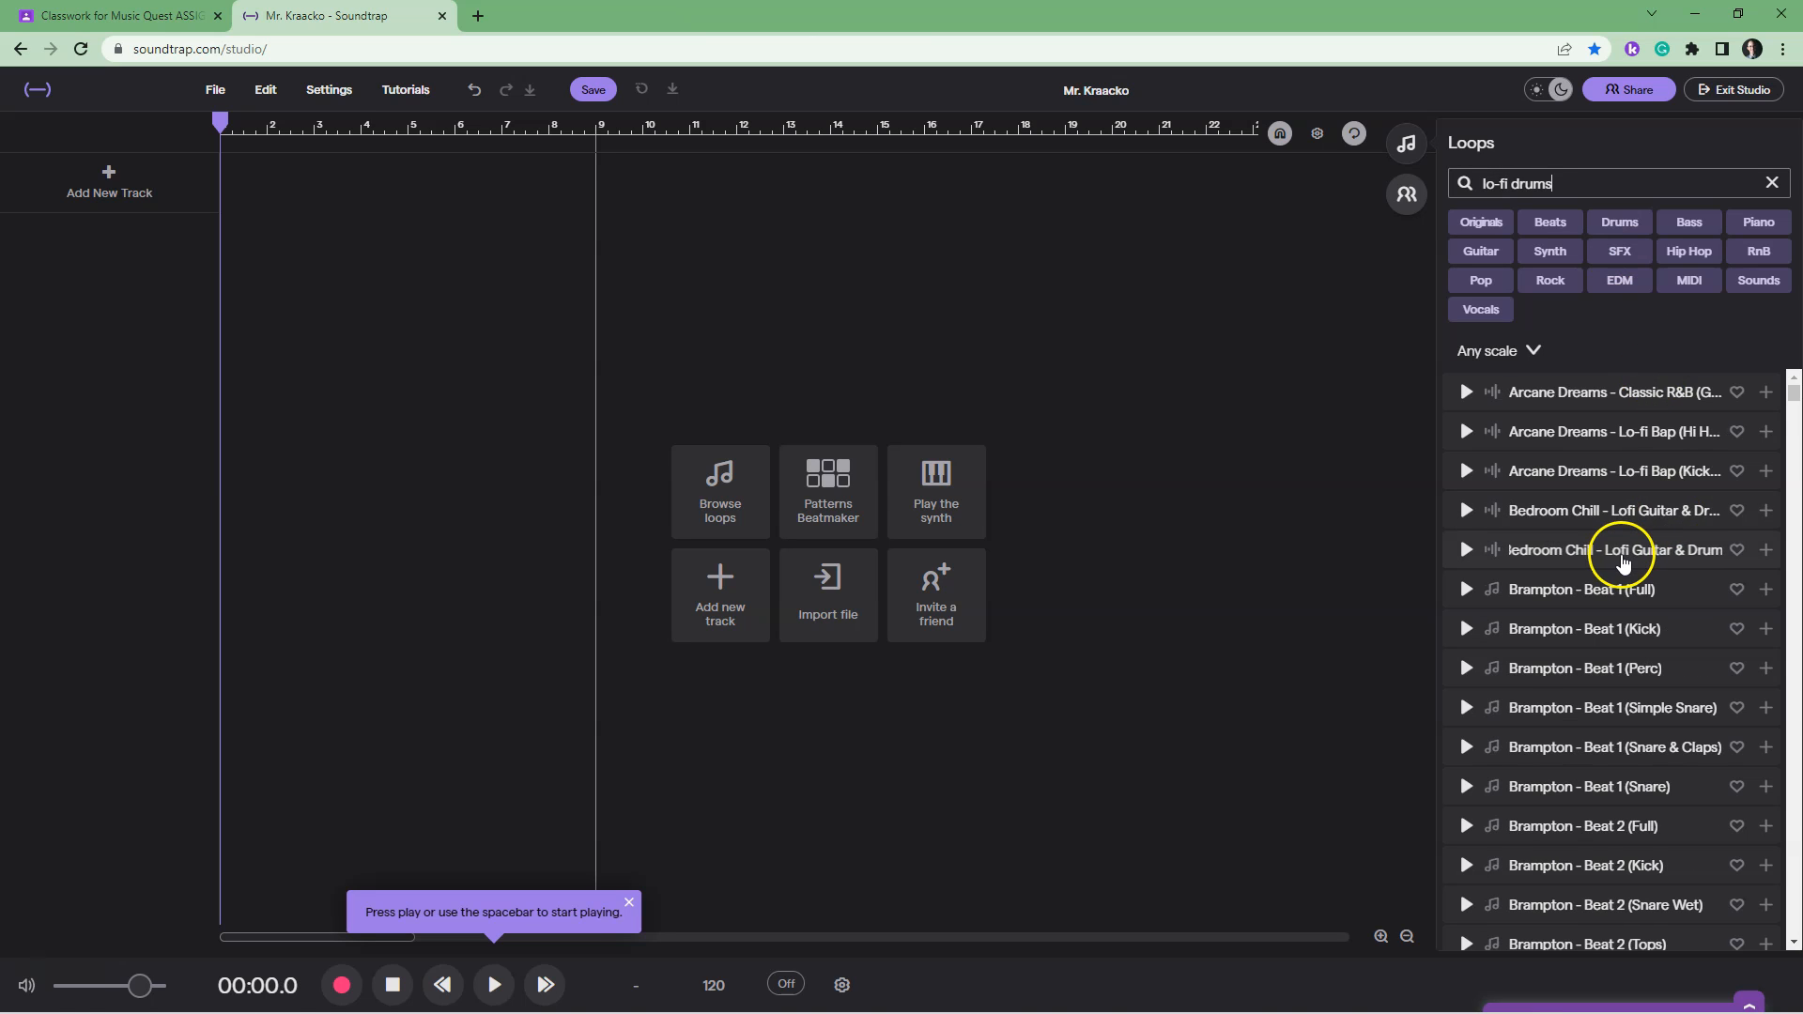
Step: Browse the lo-fi drum loops and preview Lo-fi kit - Rude 25 (Full beat)
{"action": "scroll", "coordinate": [1630, 563], "scroll_direction": "down", "scroll_amount": 5}
{"action": "mouse_move", "coordinate": [1794, 418]}
{"action": "left_mouse_down"}
{"action": "mouse_move", "coordinate": [1784, 906]}
{"action": "mouse_move", "coordinate": [1759, 676]}
{"action": "mouse_move", "coordinate": [1764, 398]}
{"action": "left_mouse_up"}
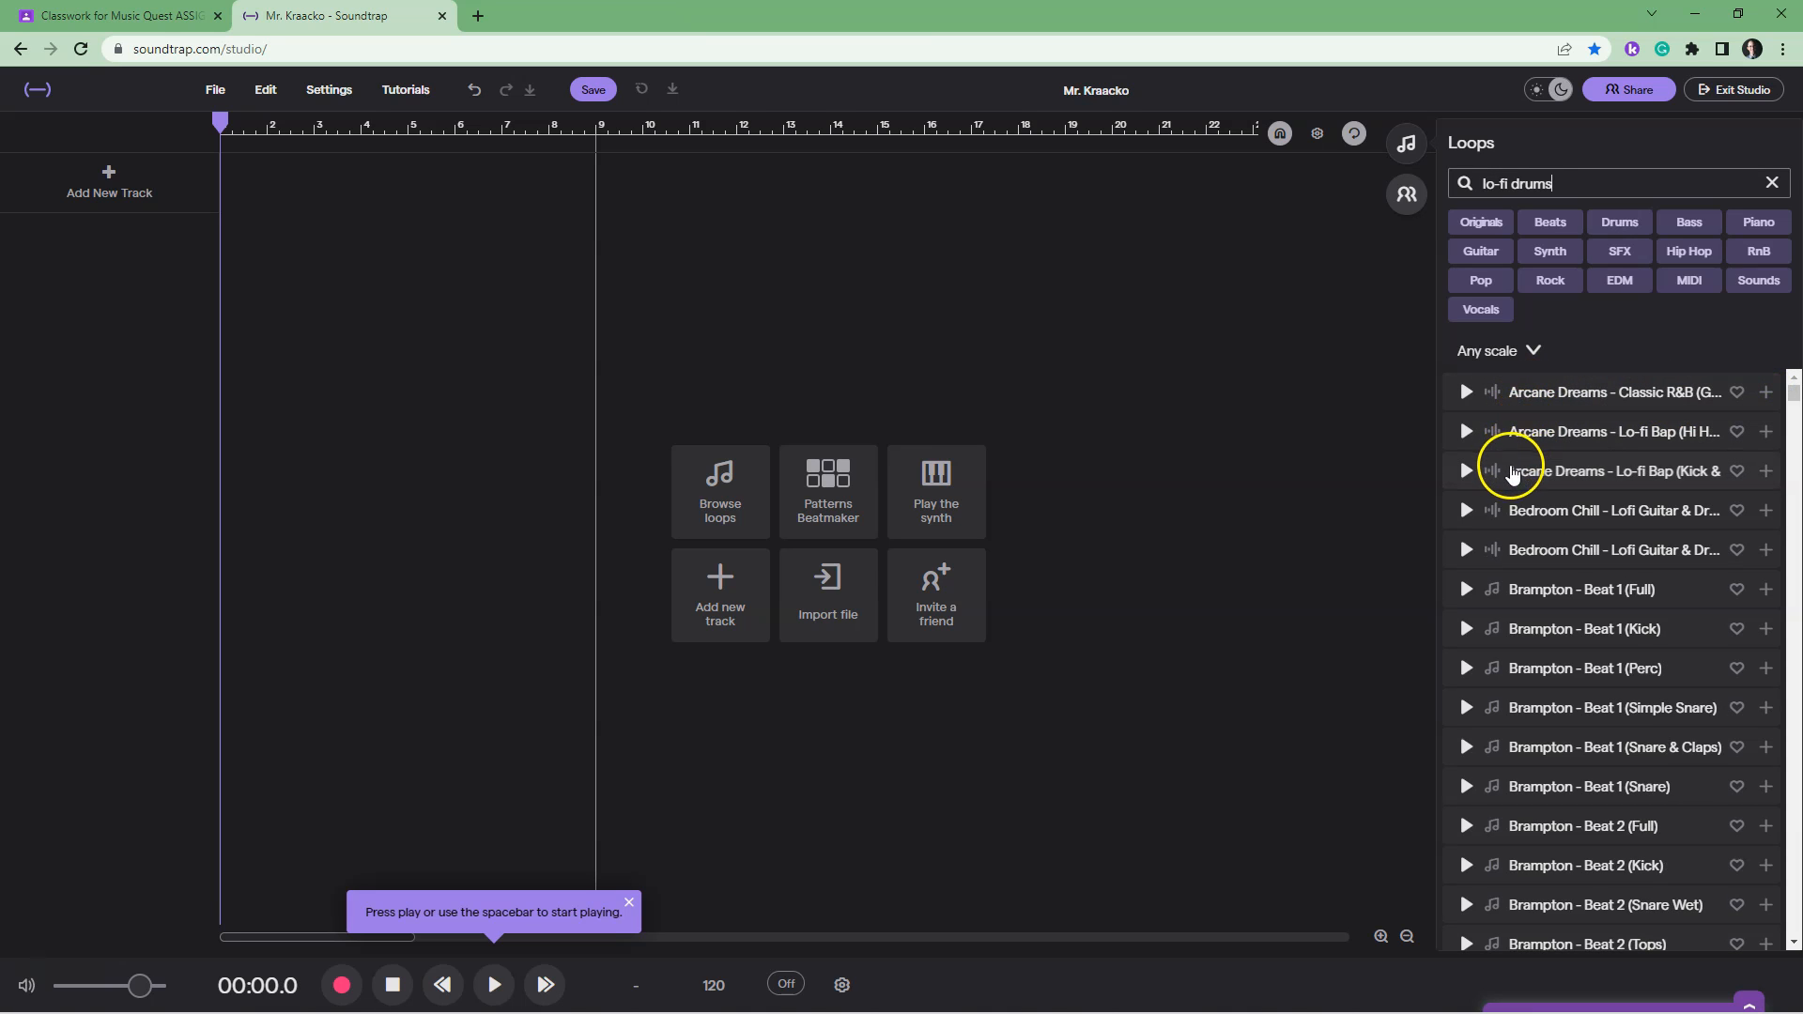
{"action": "left_click_drag", "start_coordinate": [1794, 399], "coordinate": [1795, 678]}
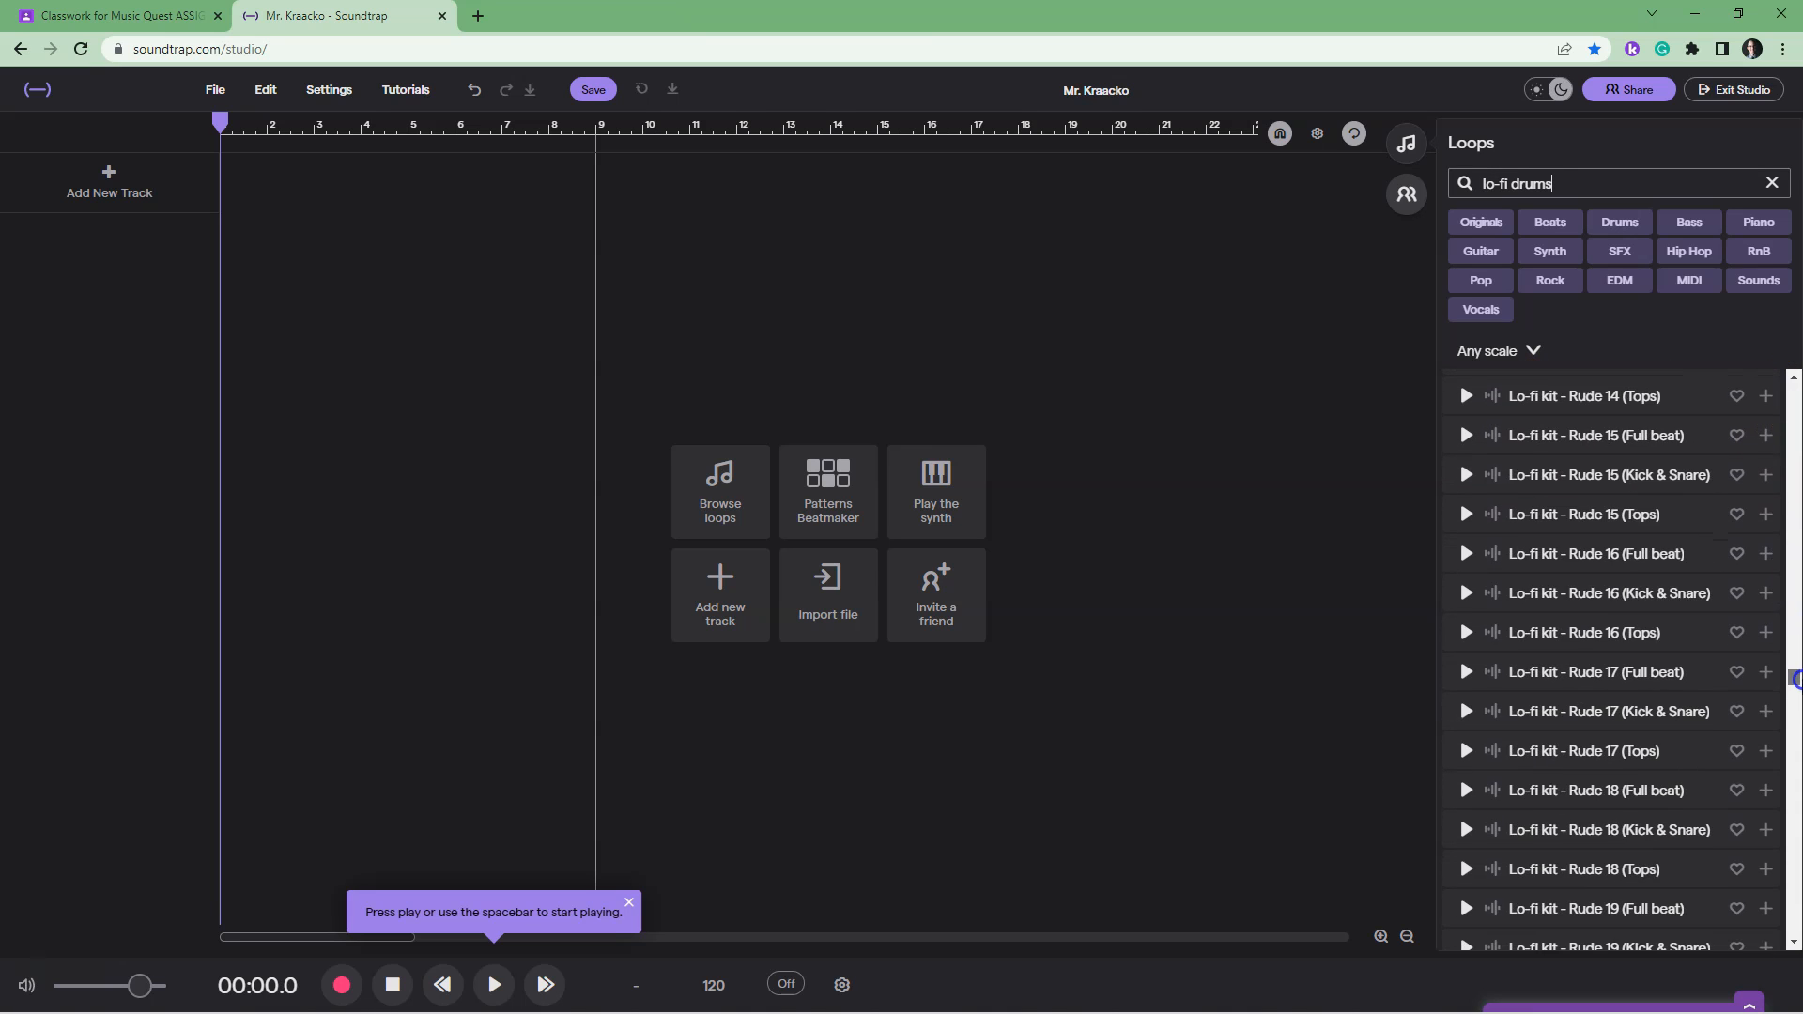
{"action": "scroll", "coordinate": [1546, 606], "scroll_direction": "down", "scroll_amount": 10}
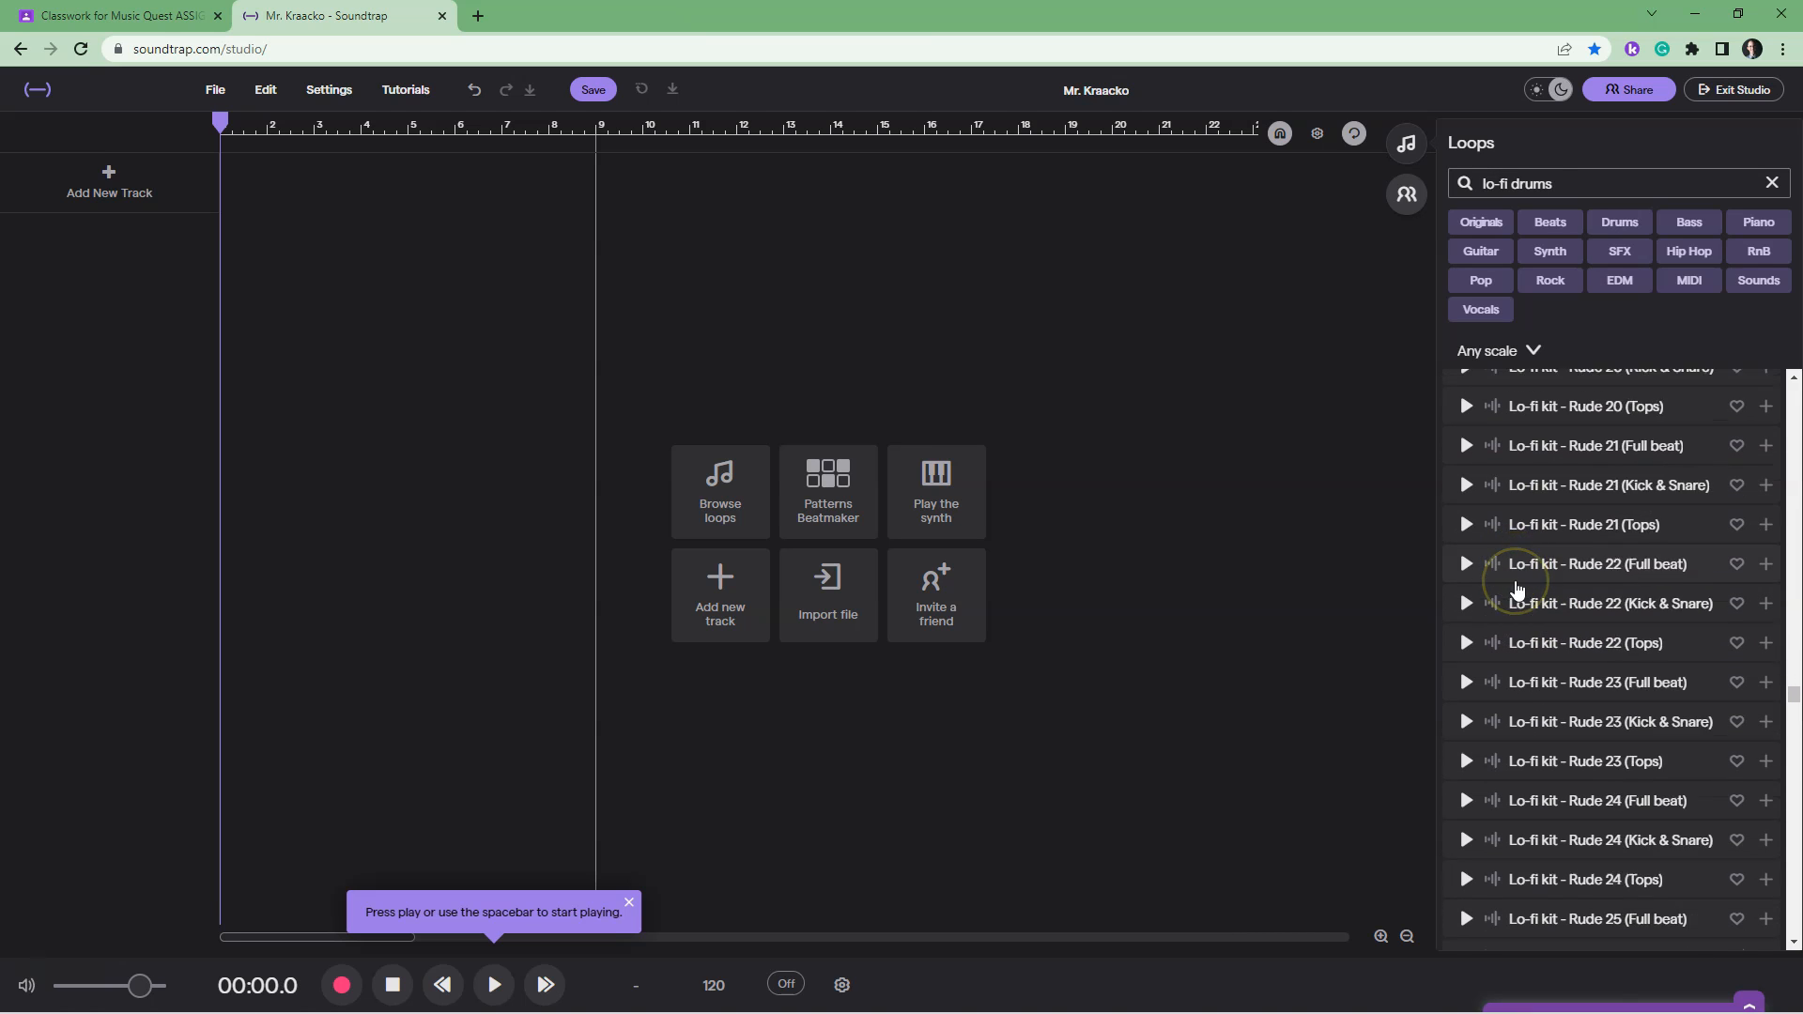
{"action": "scroll", "coordinate": [1531, 569], "scroll_direction": "down", "scroll_amount": 5}
{"action": "scroll", "coordinate": [1550, 582], "scroll_direction": "up", "scroll_amount": 10}
{"action": "scroll", "coordinate": [1549, 582], "scroll_direction": "down", "scroll_amount": 5}
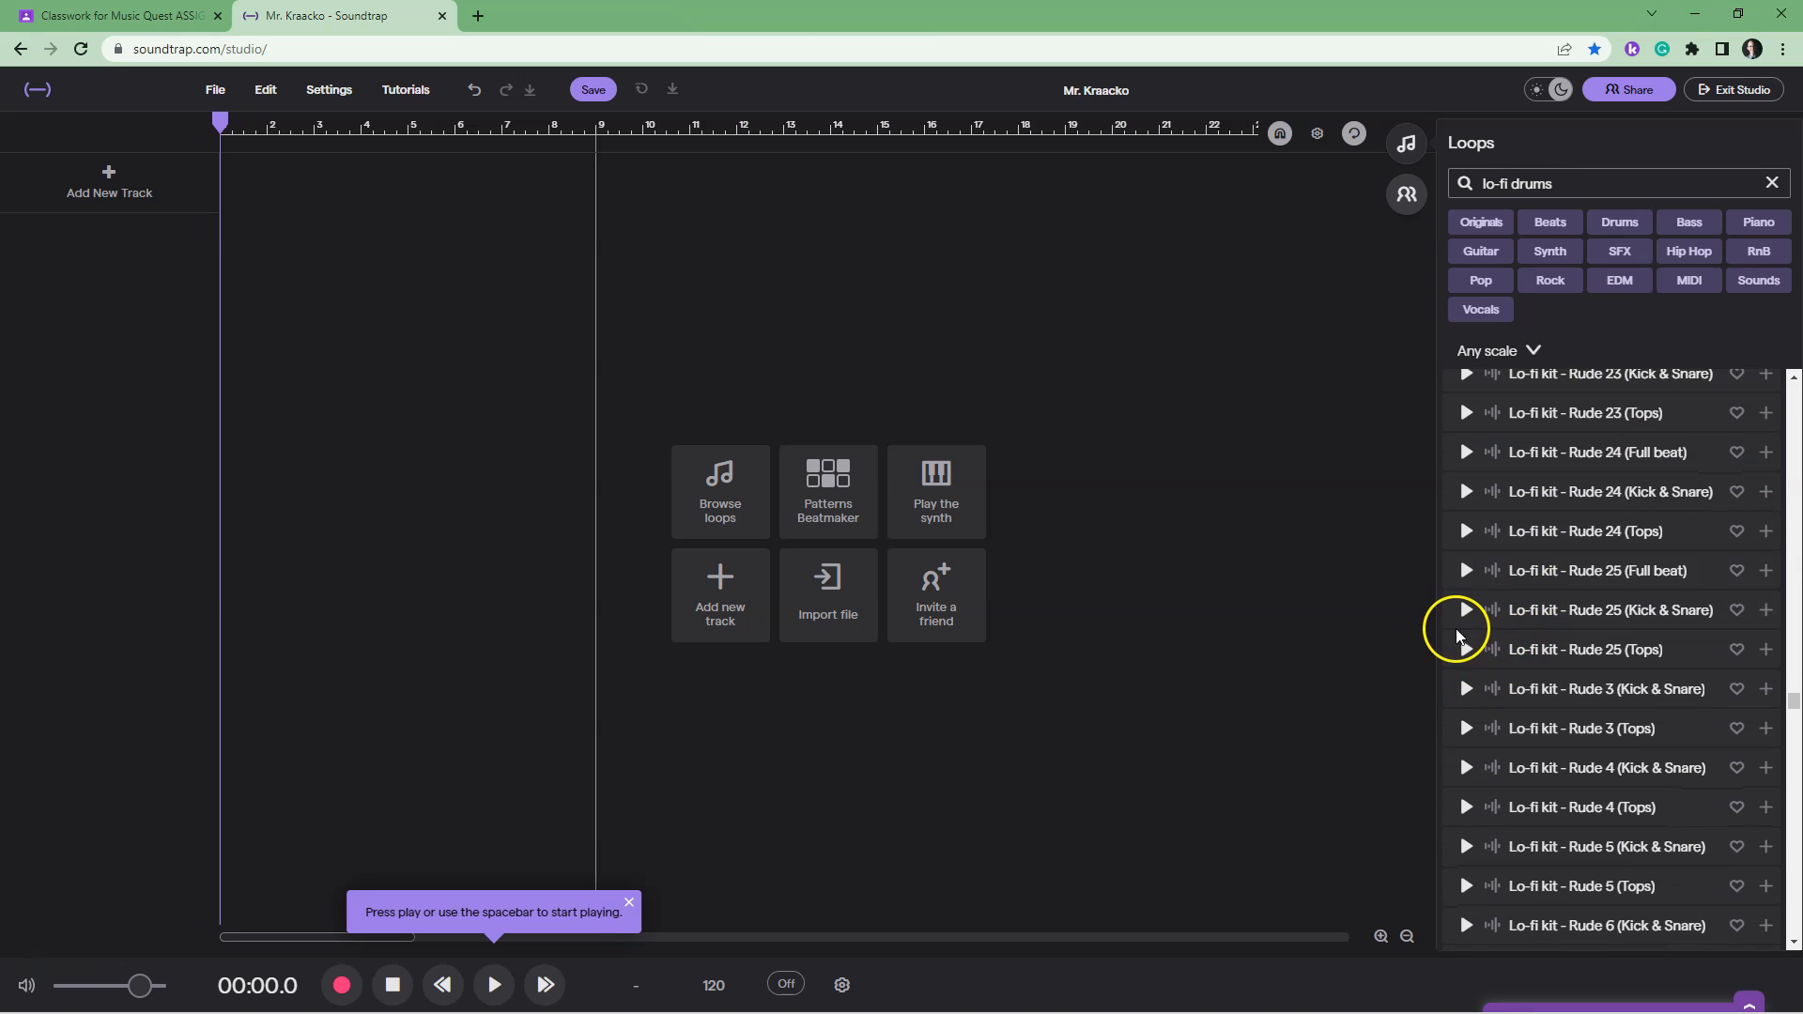
{"action": "left_click", "coordinate": [1470, 575]}
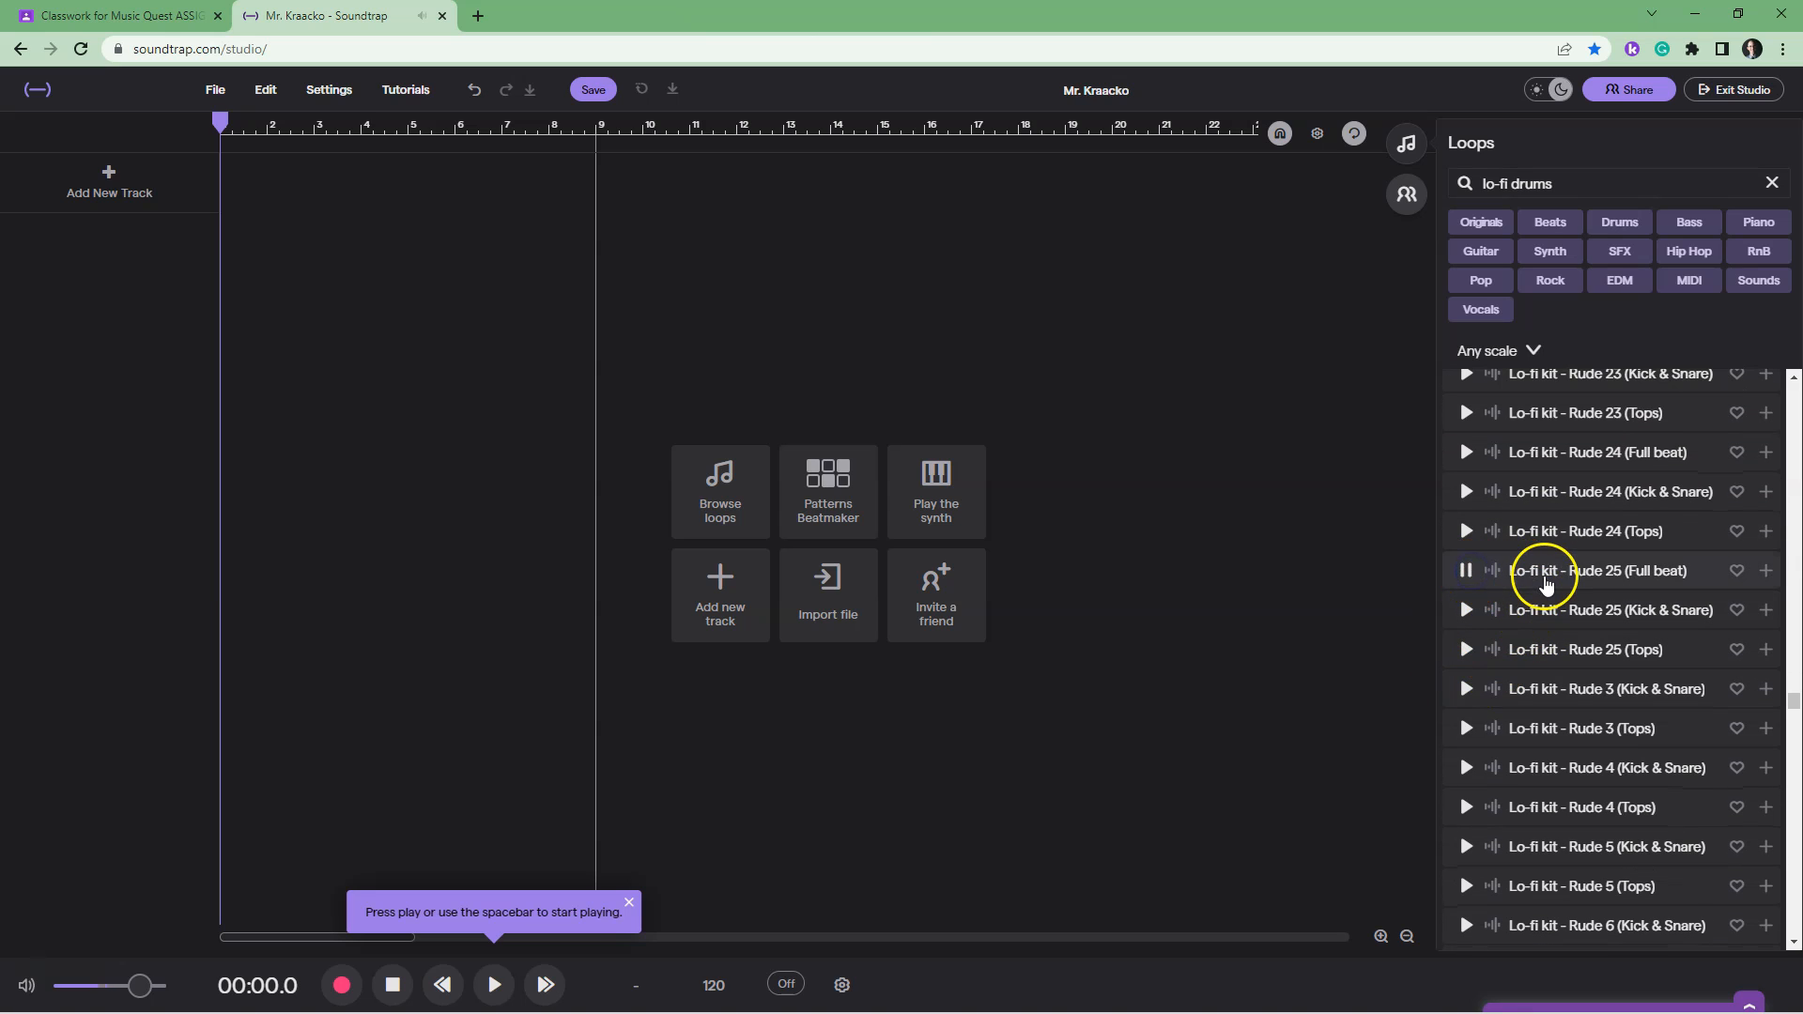
{"action": "left_click", "coordinate": [1468, 573]}
Step: Preview more drum loops, including Lo-fi kit - Rude 9, Lavender - Vex Groove, Raccoon 2 - Rude Groove 03 and Scrappy Groove 06
{"action": "scroll", "coordinate": [1483, 657], "scroll_direction": "down", "scroll_amount": 6}
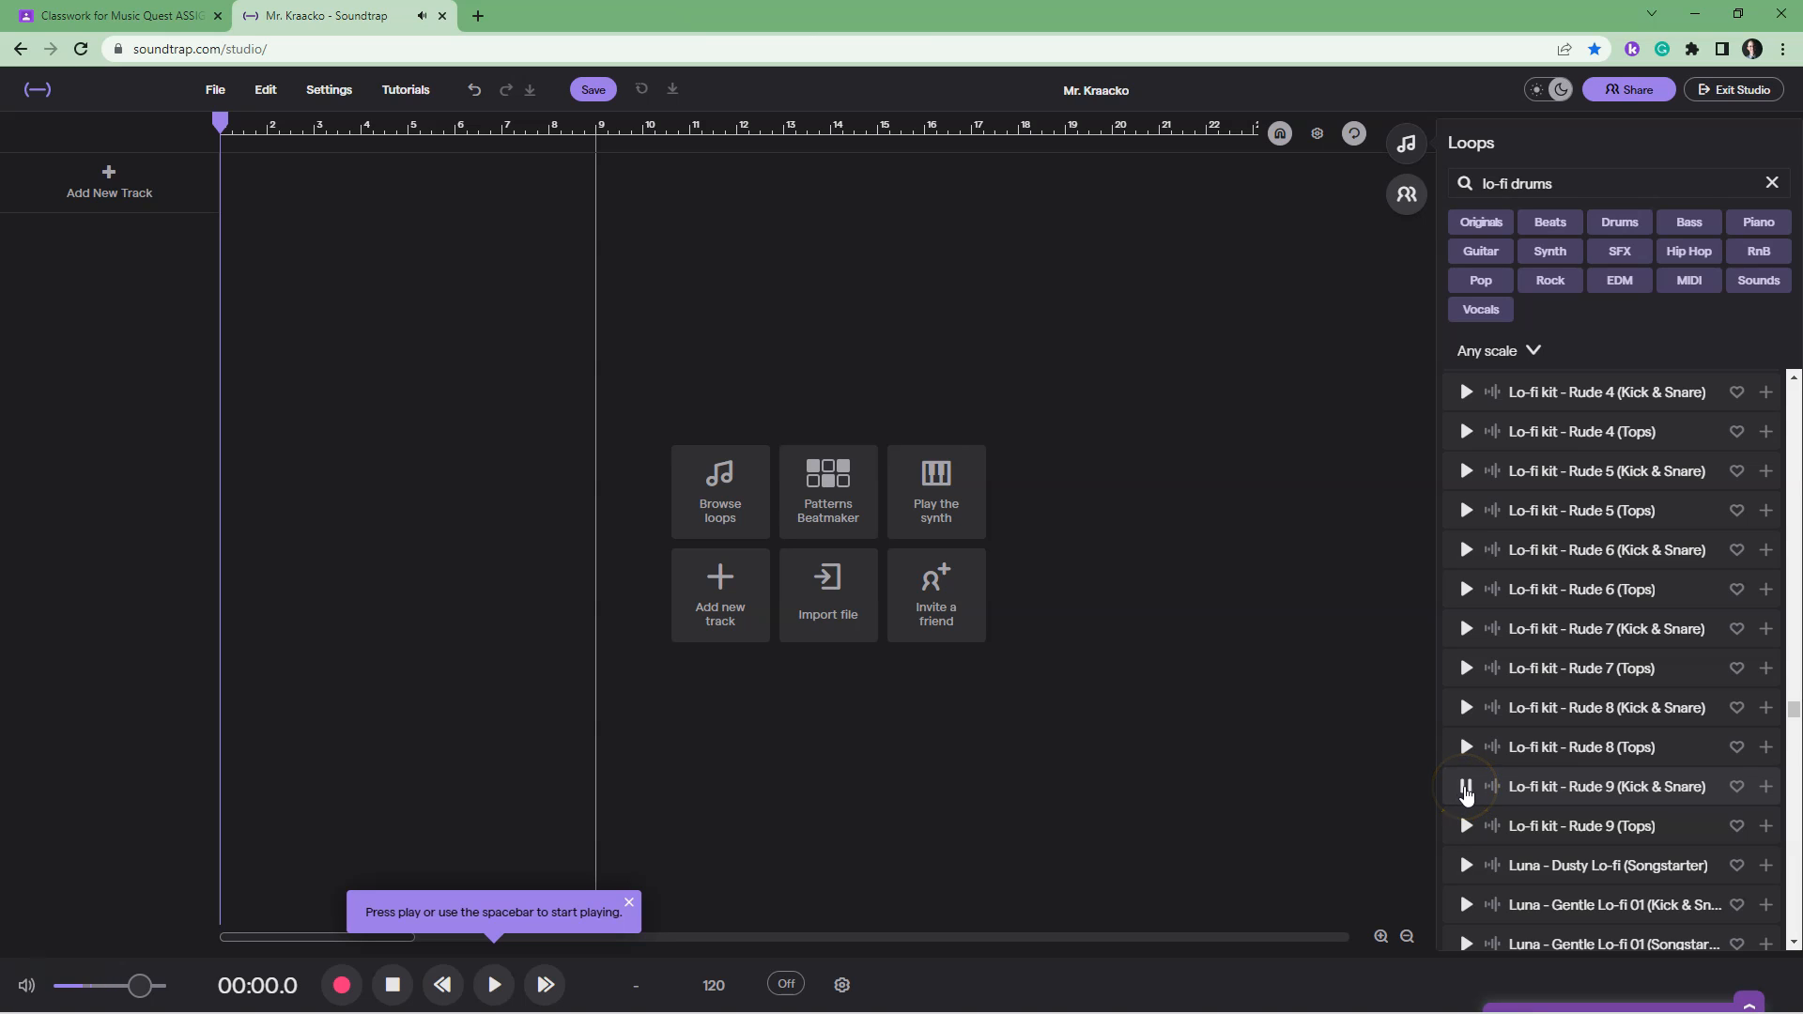
{"action": "scroll", "coordinate": [1526, 770], "scroll_direction": "down", "scroll_amount": 8}
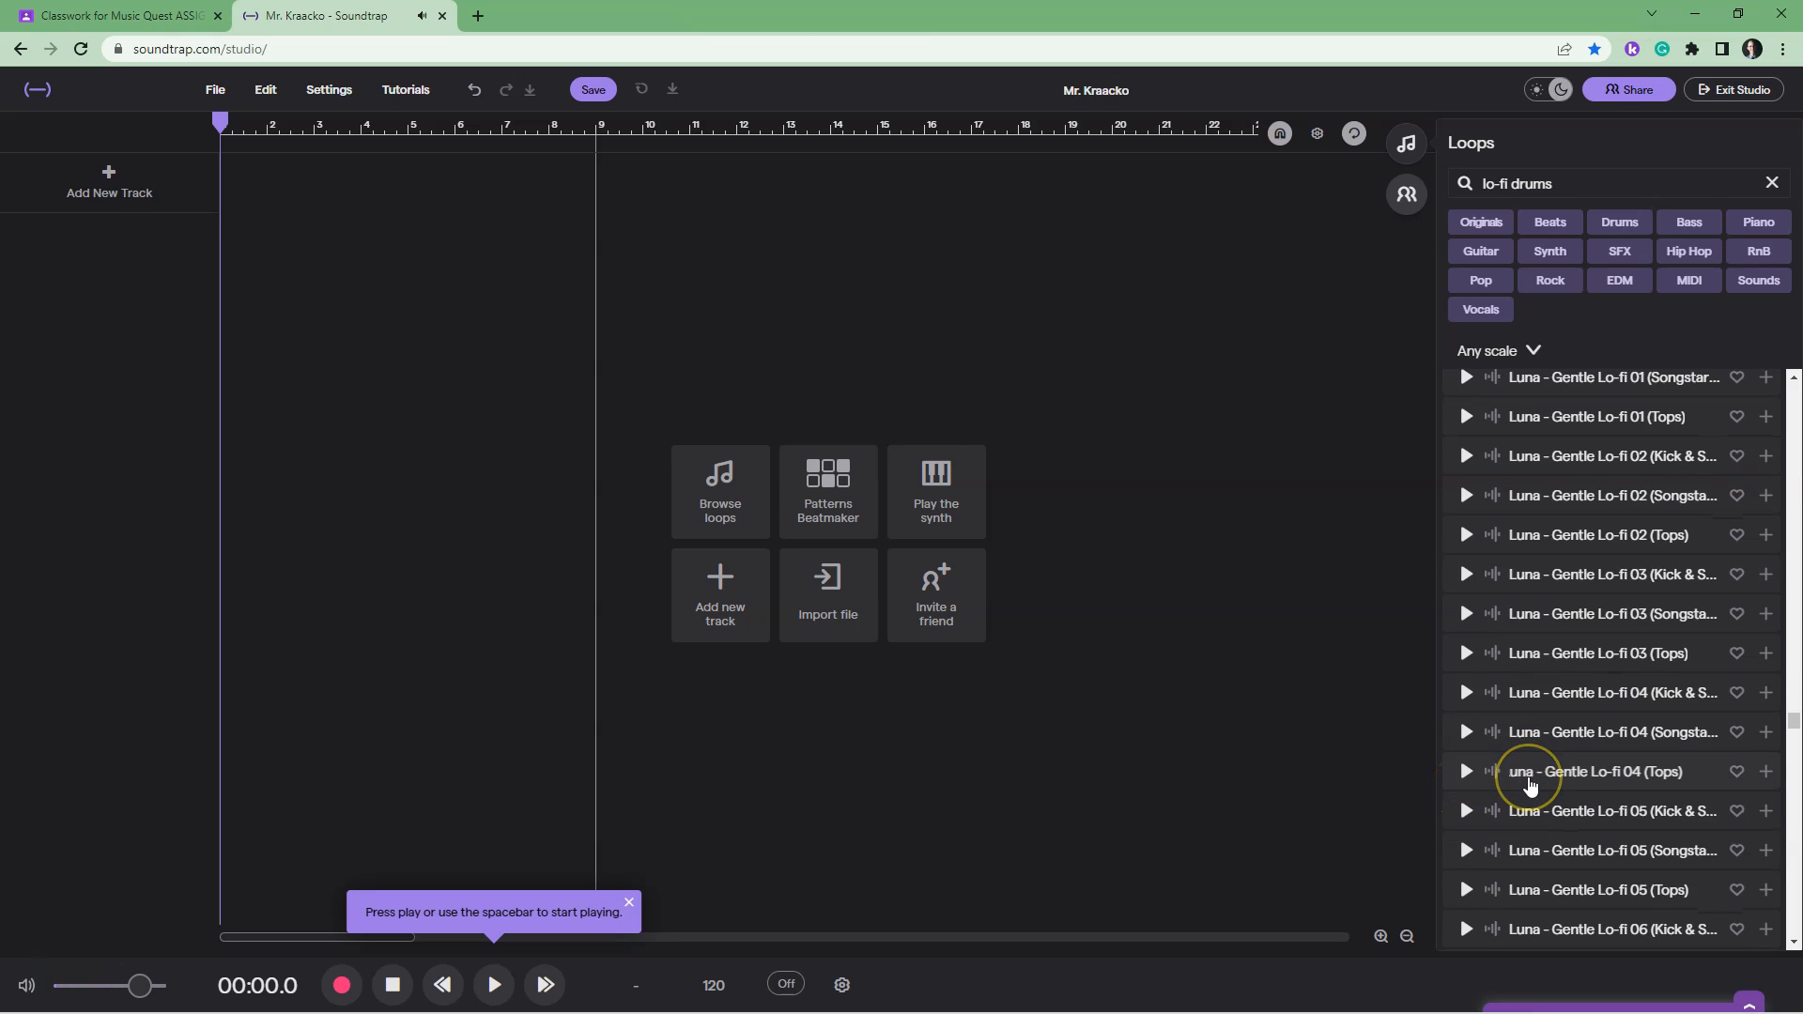
{"action": "scroll", "coordinate": [1528, 770], "scroll_direction": "up", "scroll_amount": 8}
{"action": "scroll", "coordinate": [1529, 789], "scroll_direction": "up", "scroll_amount": 20}
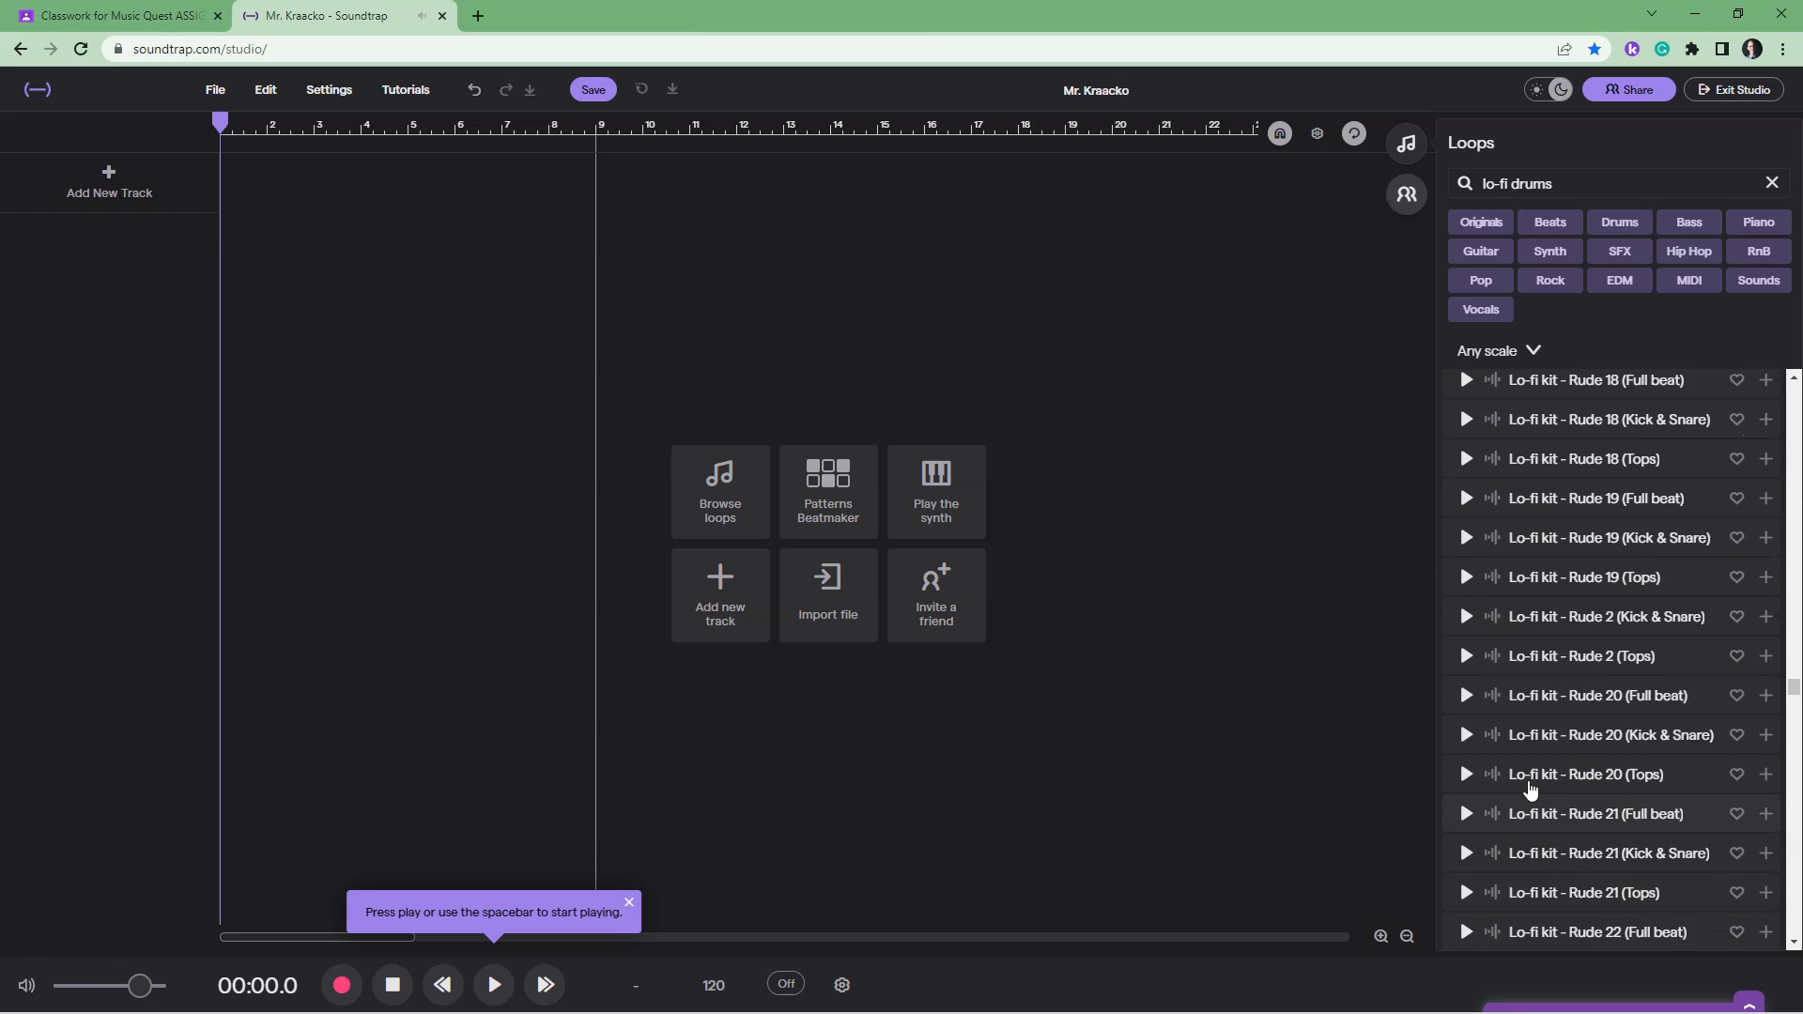
{"action": "left_click", "coordinate": [1465, 561]}
{"action": "scroll", "coordinate": [1465, 565], "scroll_direction": "up", "scroll_amount": 10}
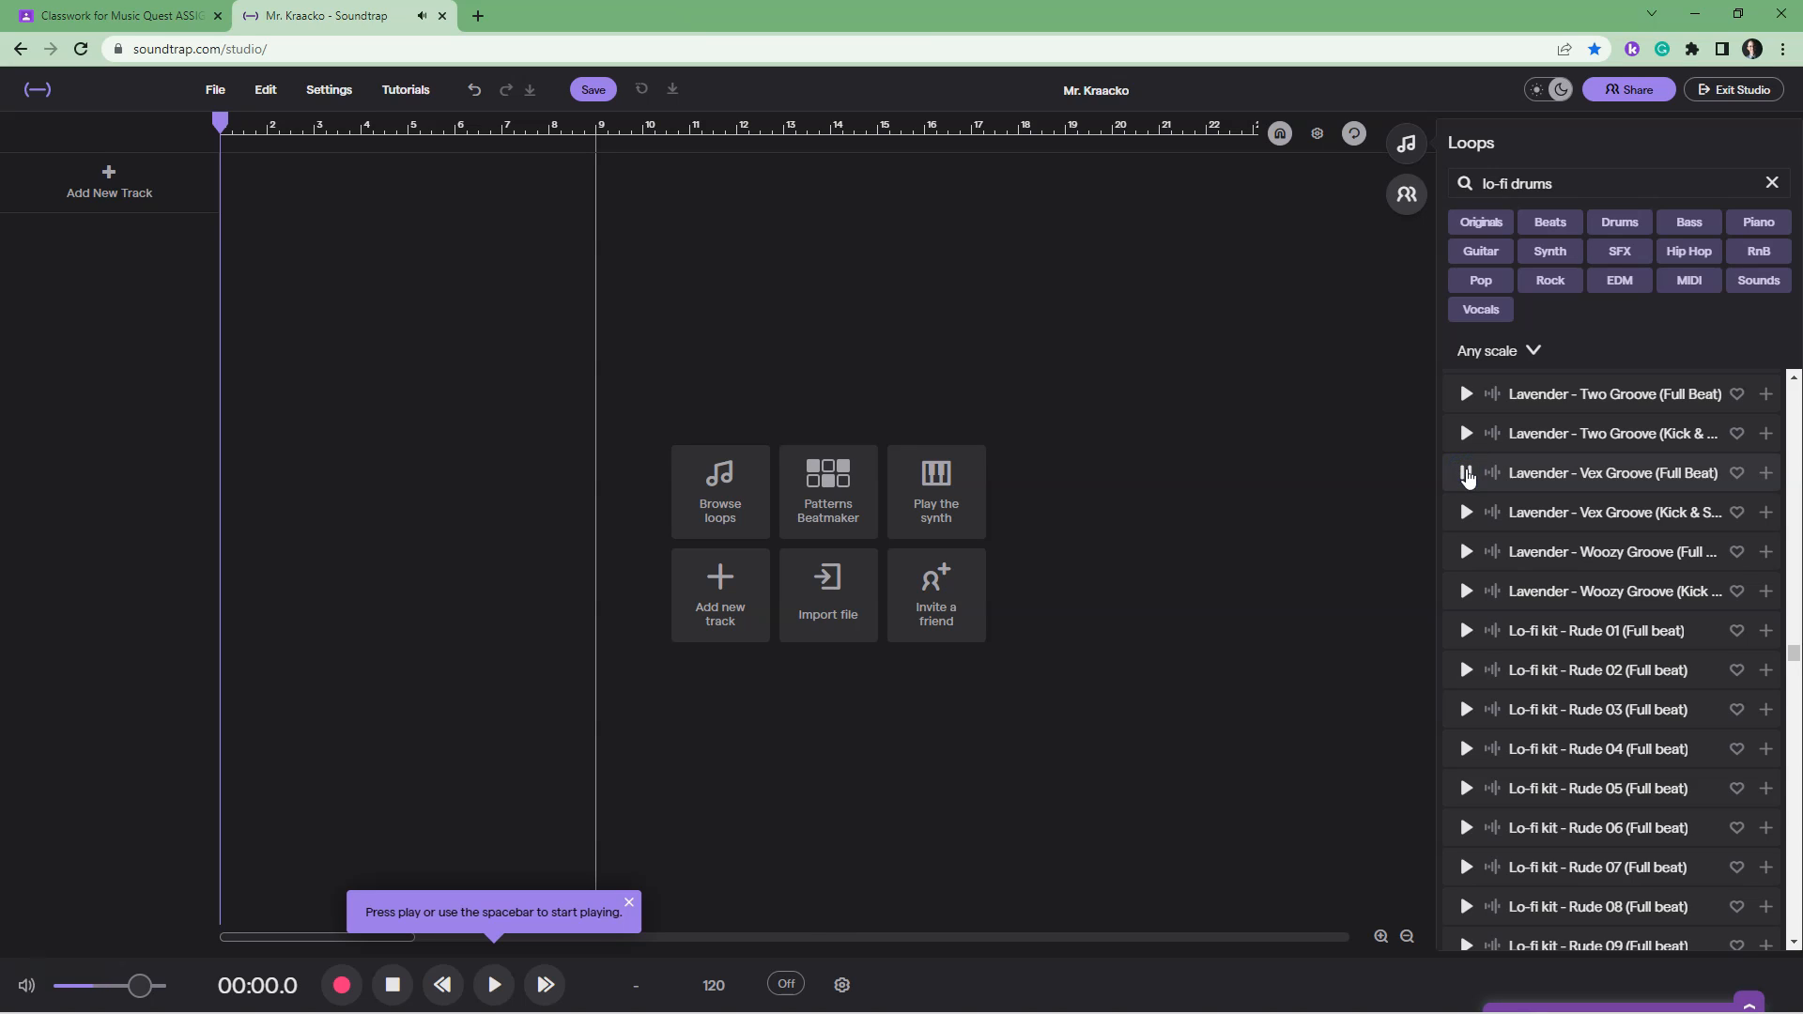
{"action": "scroll", "coordinate": [1526, 639], "scroll_direction": "down", "scroll_amount": 10}
{"action": "left_click", "coordinate": [1465, 645]}
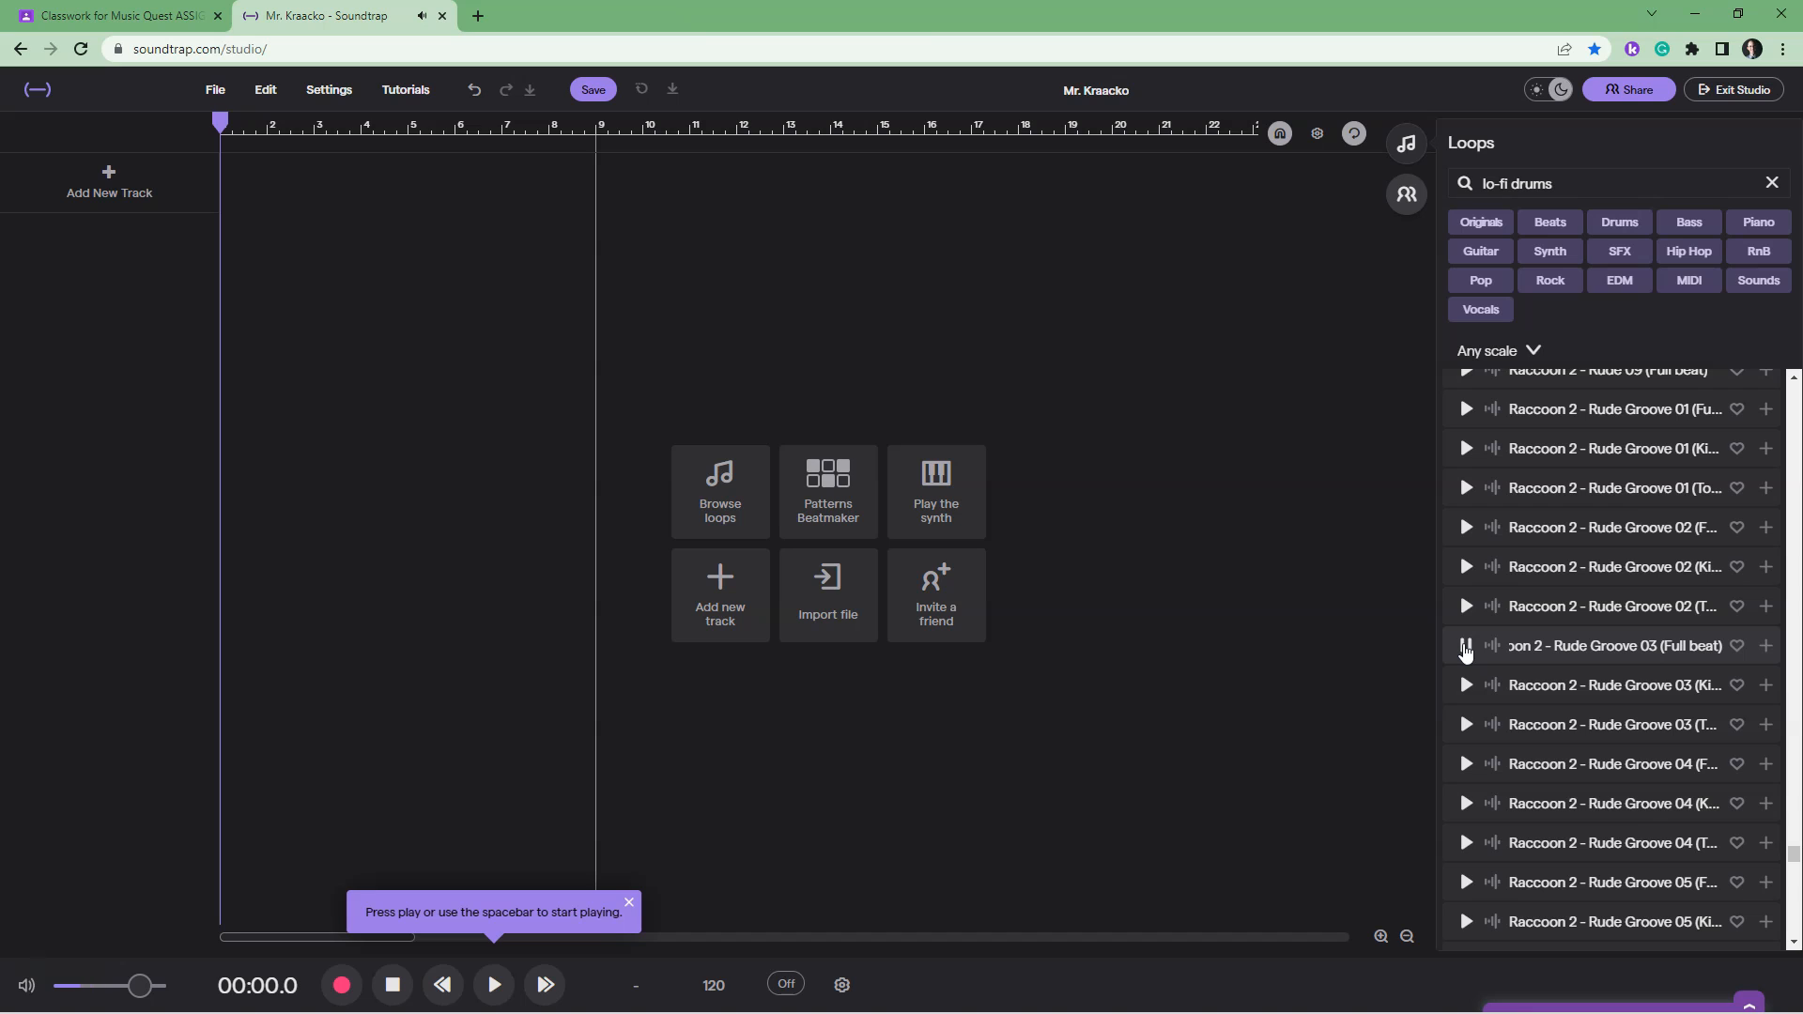
{"action": "scroll", "coordinate": [1466, 653], "scroll_direction": "down", "scroll_amount": 6}
{"action": "left_click", "coordinate": [1467, 657]}
{"action": "left_click", "coordinate": [1465, 738]}
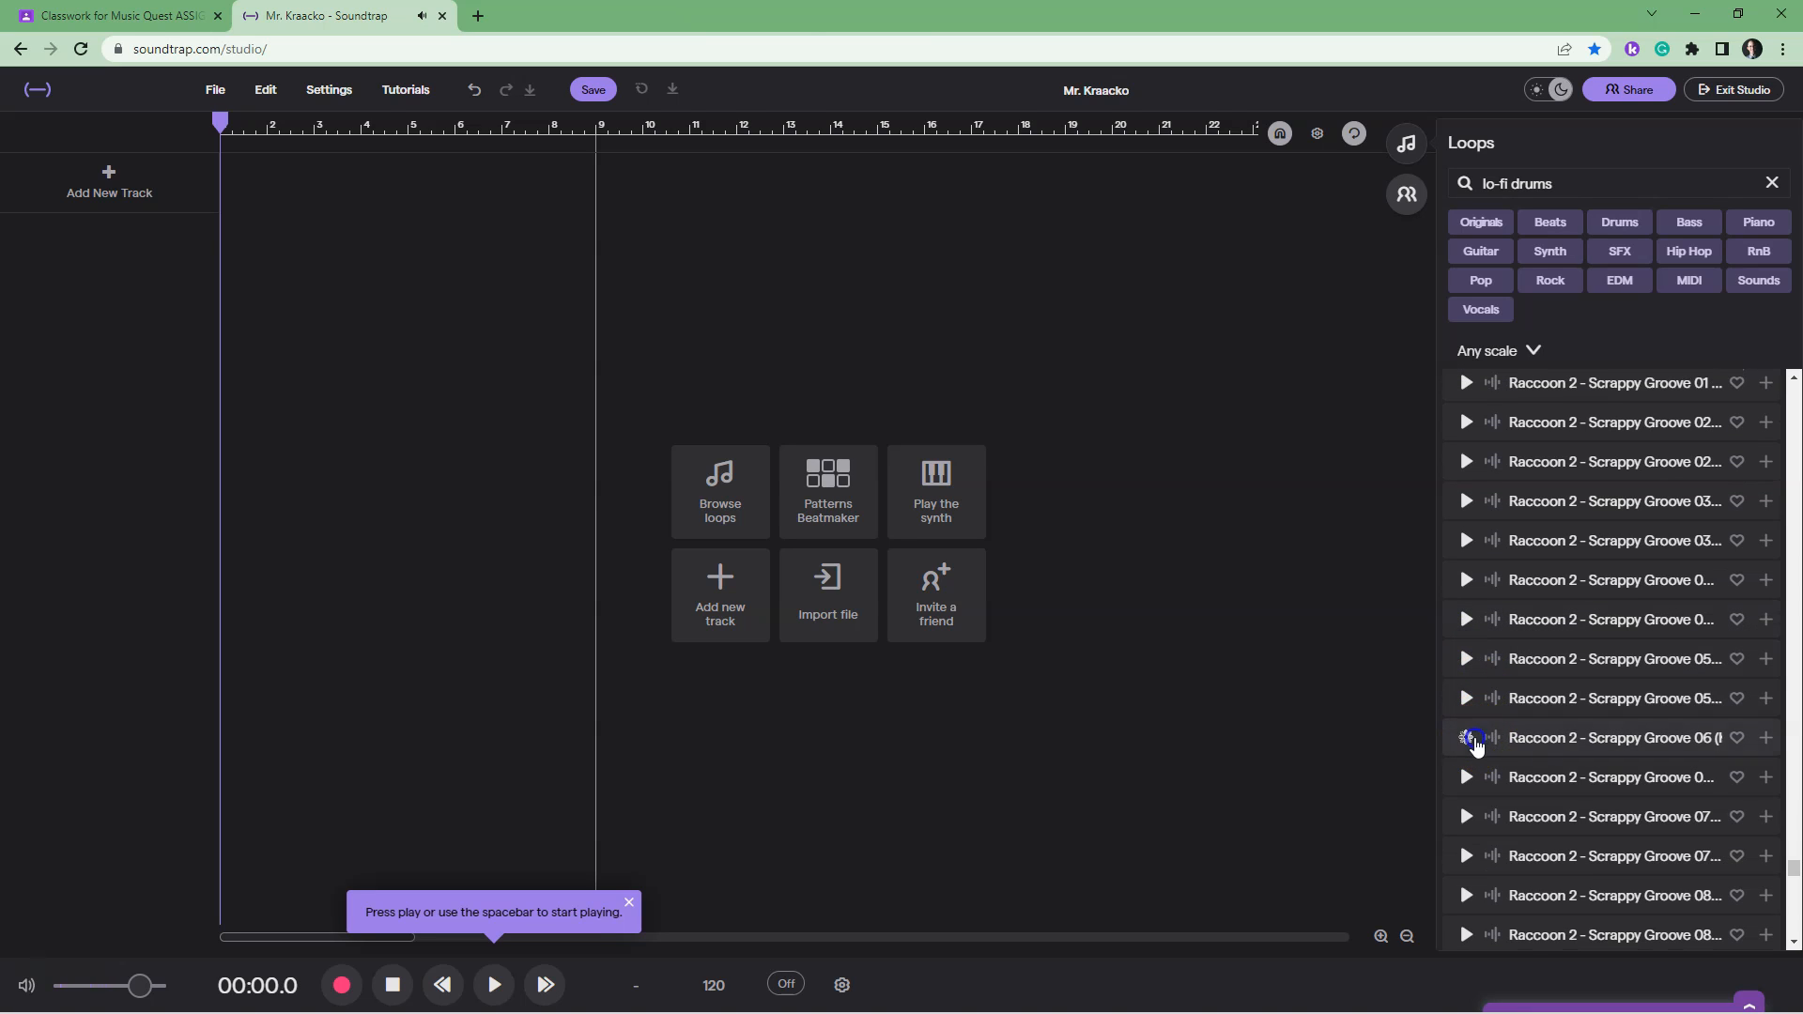
{"action": "left_click", "coordinate": [1466, 738]}
Step: Set the project tempo to 86 BPM
{"action": "left_click", "coordinate": [714, 984]}
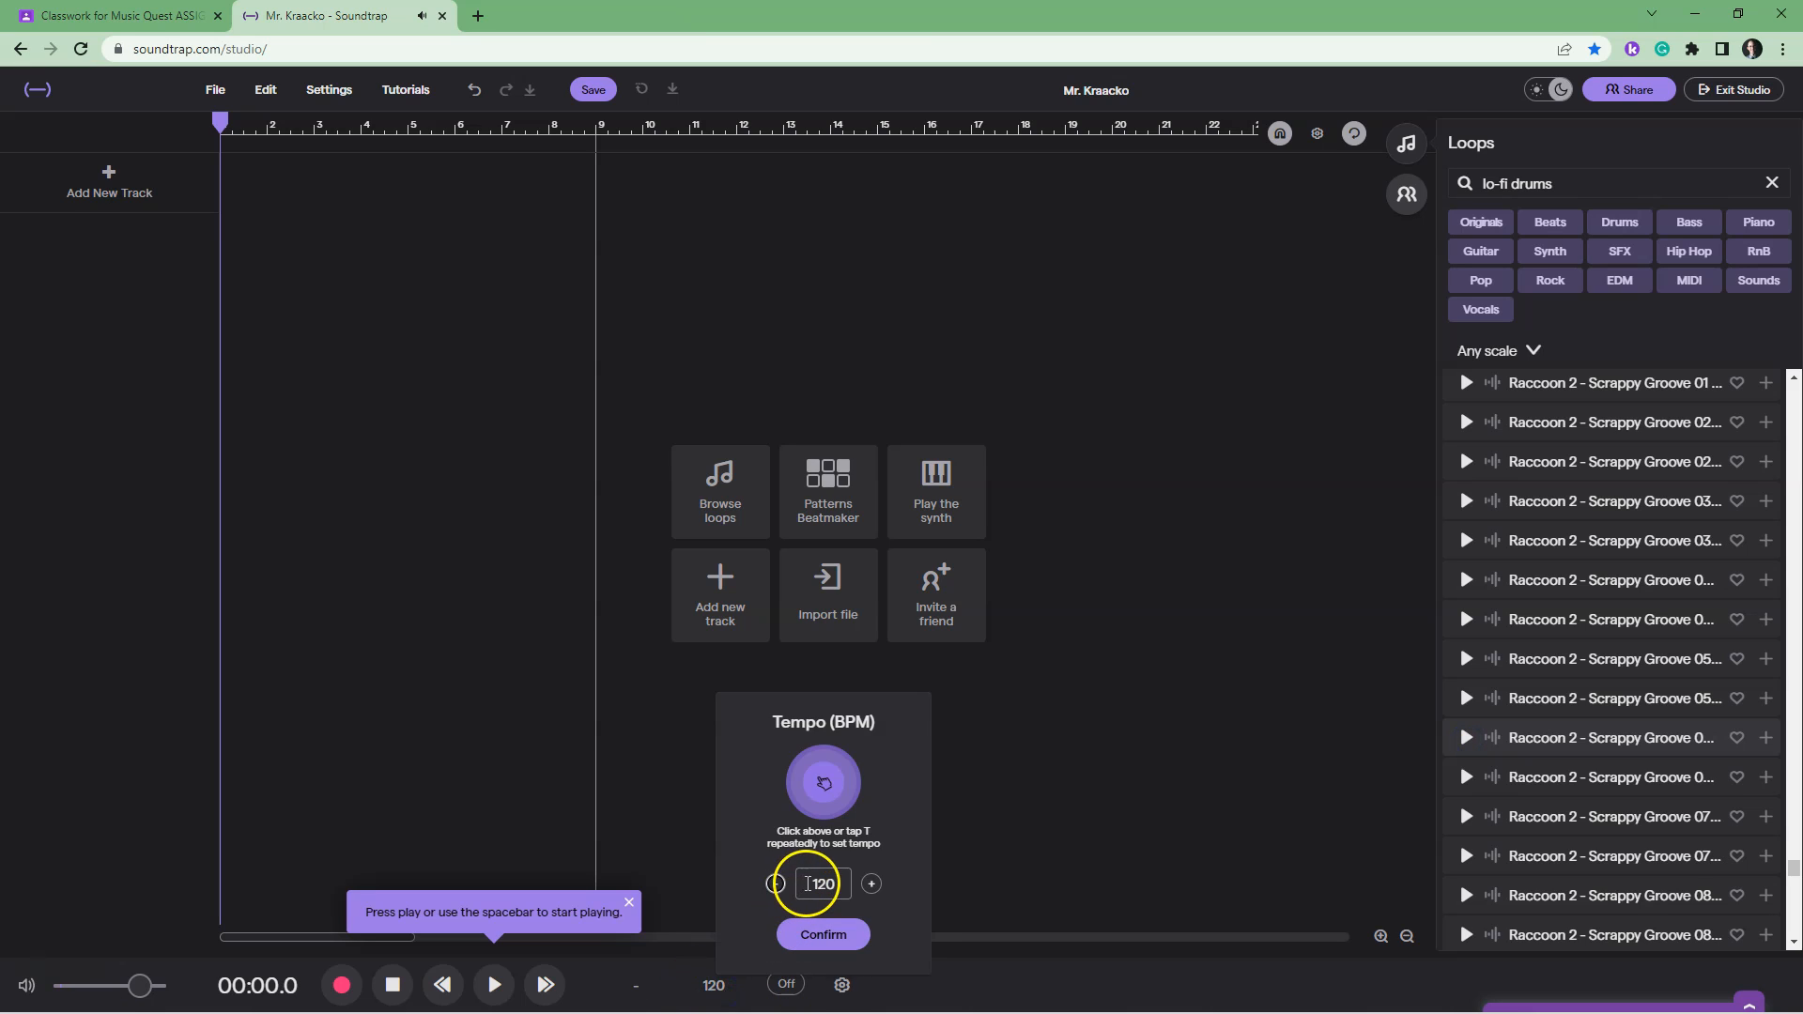
{"action": "left_click", "coordinate": [775, 886]}
{"action": "left_click", "coordinate": [822, 884]}
{"action": "type", "text": "86"}
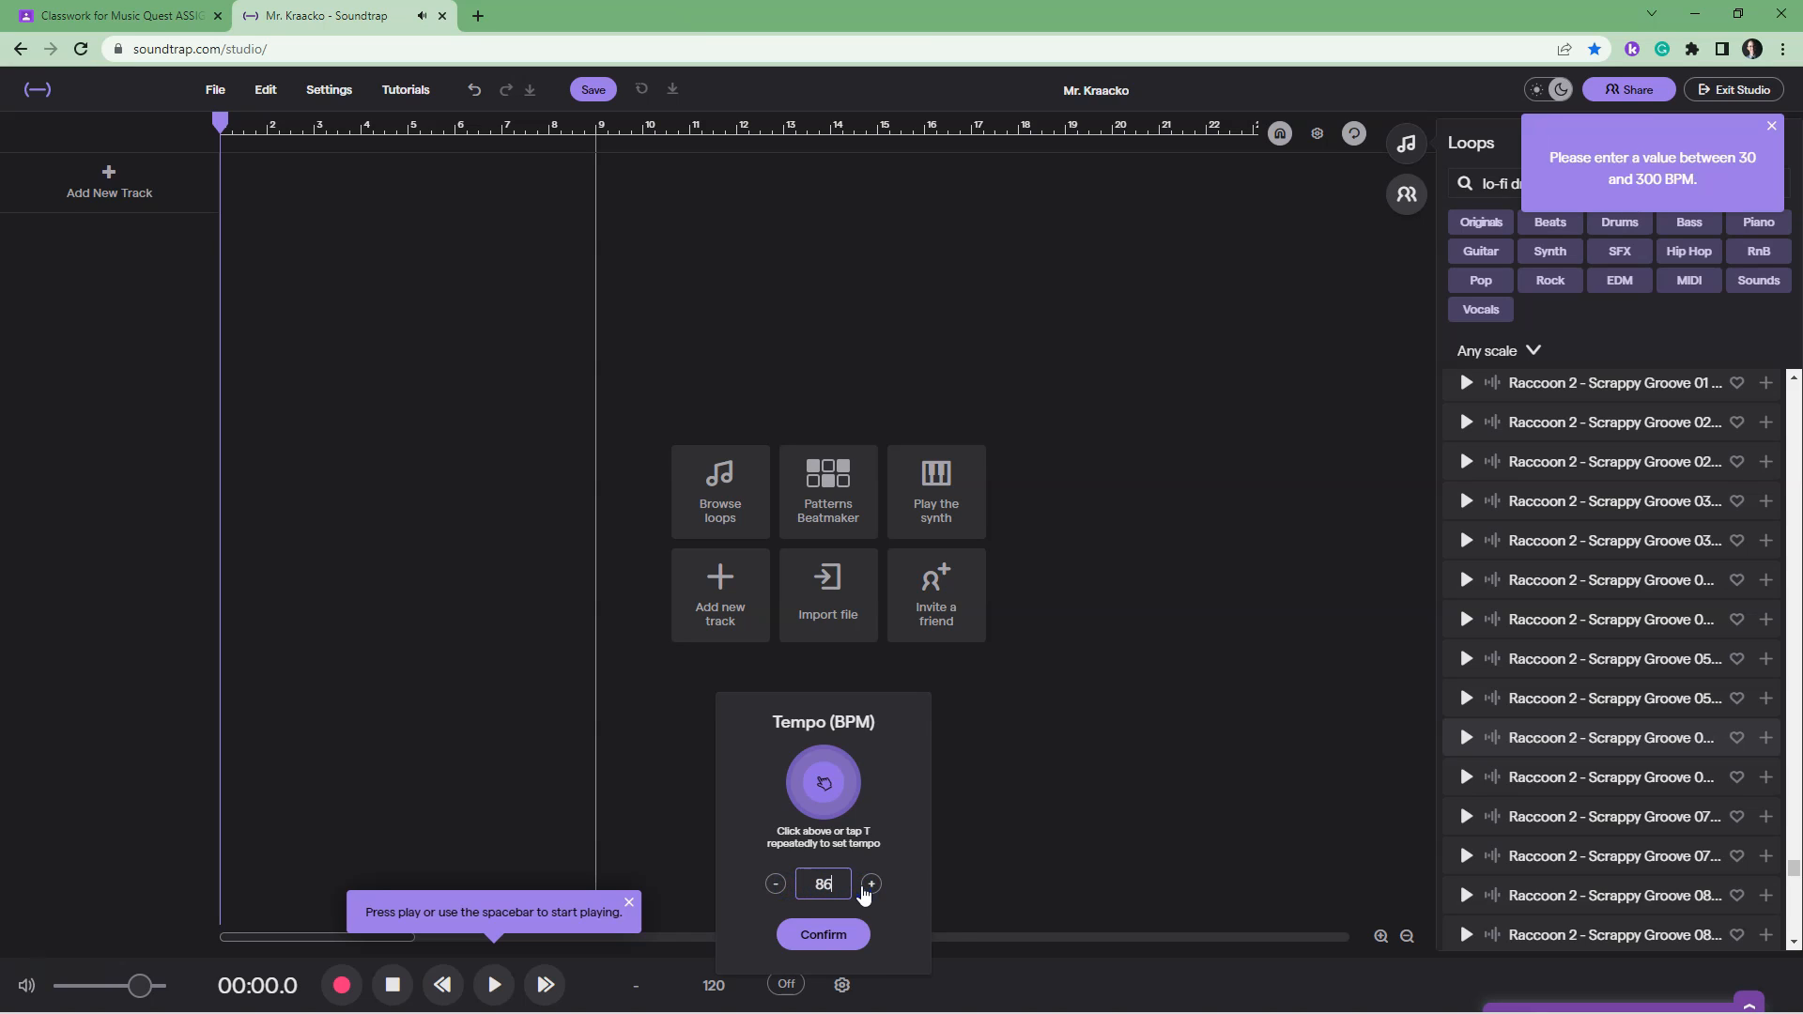
{"action": "left_click", "coordinate": [823, 934]}
Step: Preview the Raccoon 2 - Scrappy Groove 06 loop again at the new tempo and look through further drum loops
{"action": "left_click", "coordinate": [1466, 739]}
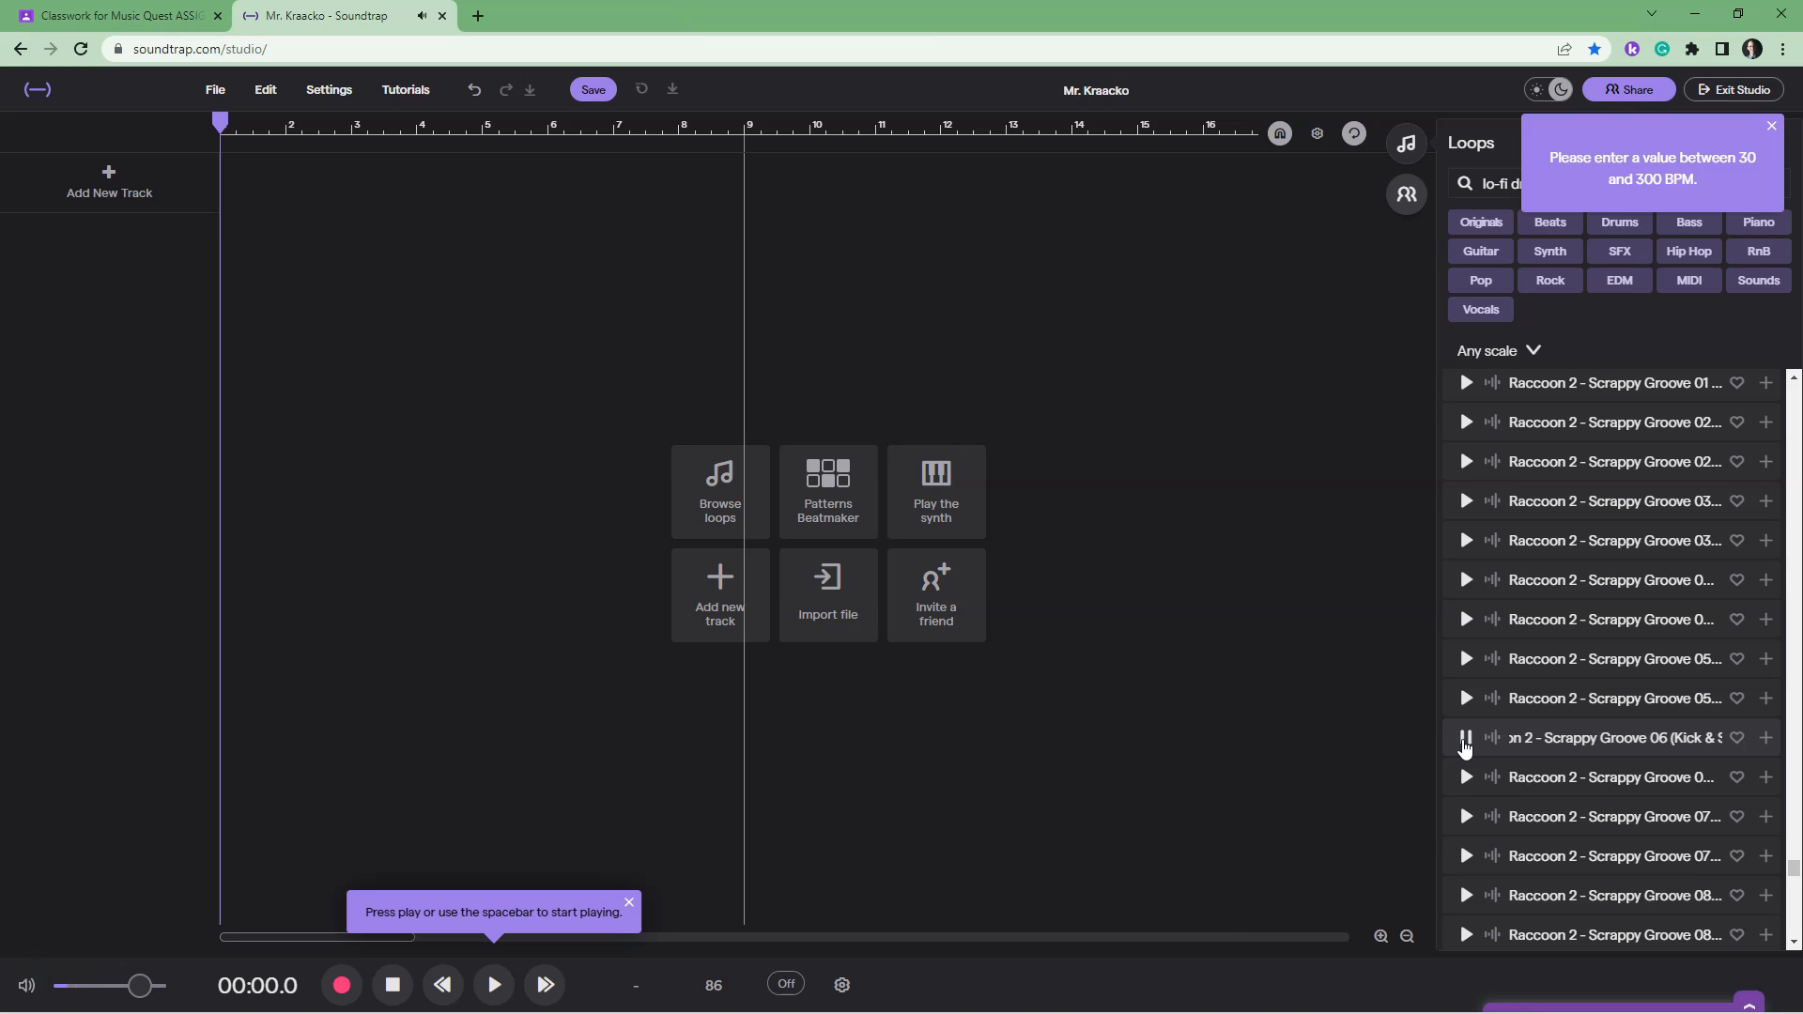
{"action": "left_click", "coordinate": [1465, 740]}
{"action": "scroll", "coordinate": [1470, 751], "scroll_direction": "down", "scroll_amount": 5}
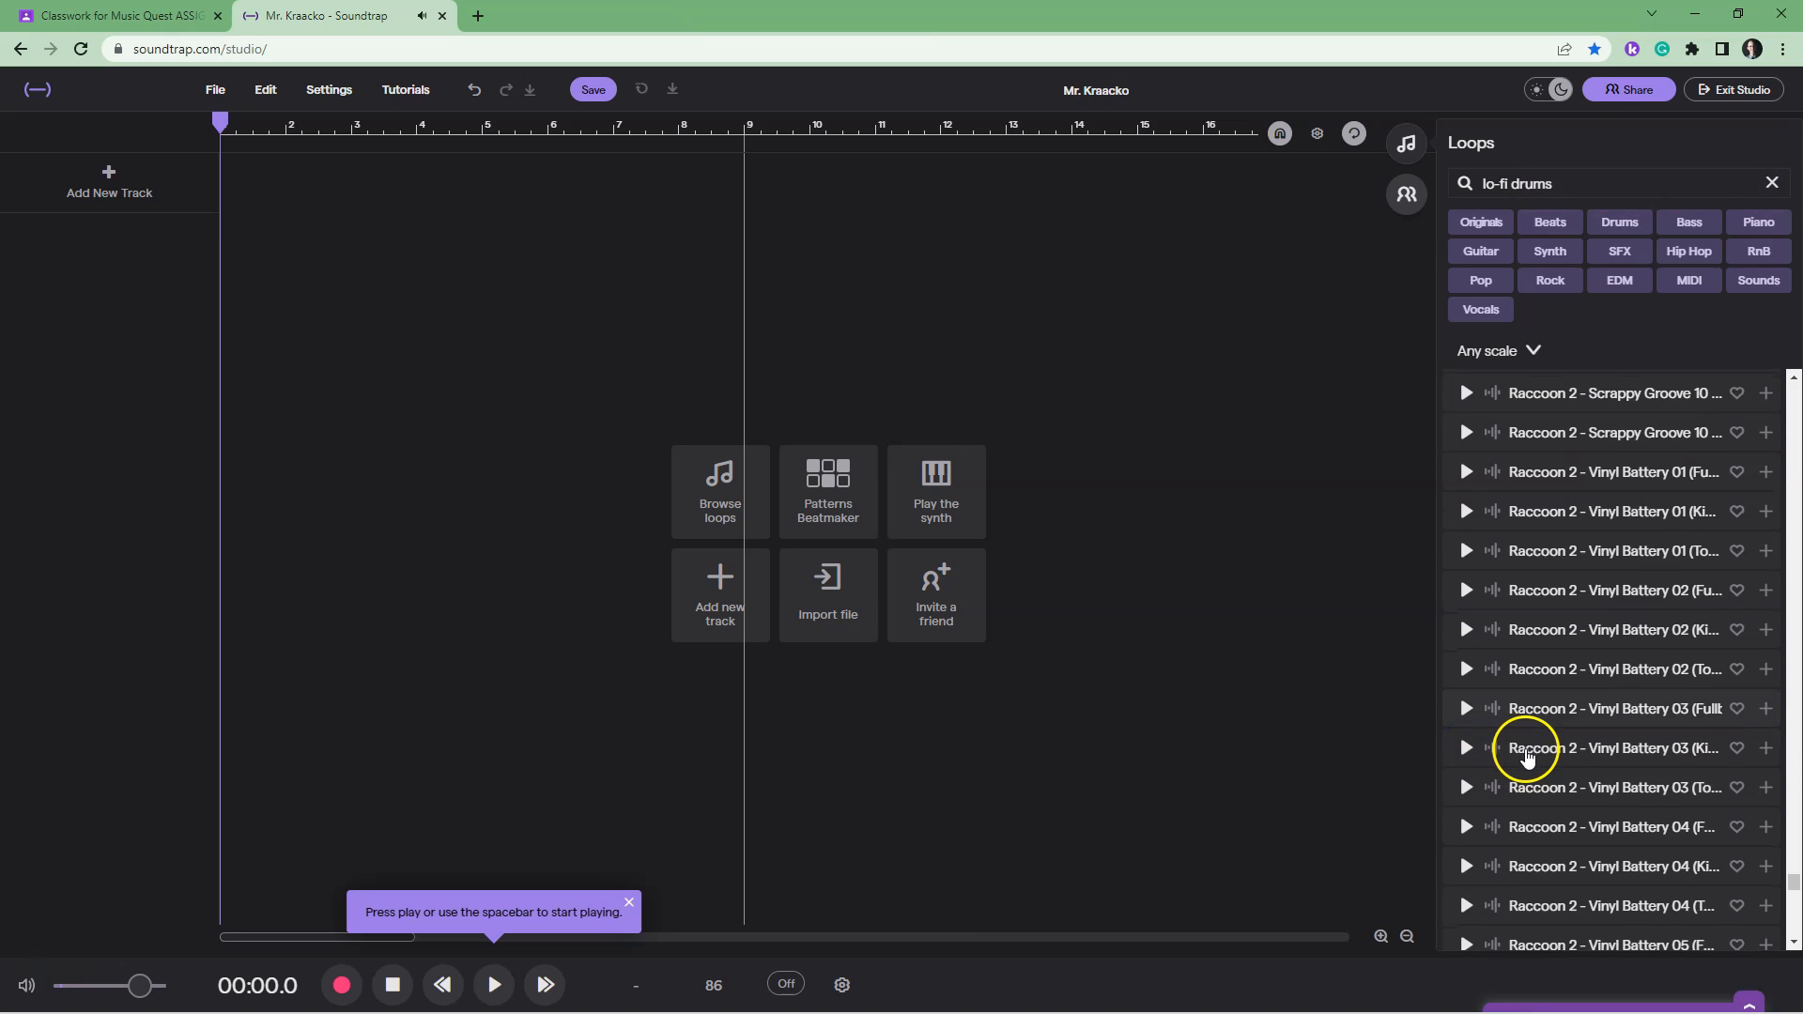
Step: Change the loop search to "lo-fi Beats" and preview Luna - Jazzy Lo-fi 07 (Kick & Snare)
{"action": "left_click_drag", "start_coordinate": [1559, 185], "coordinate": [1523, 192]}
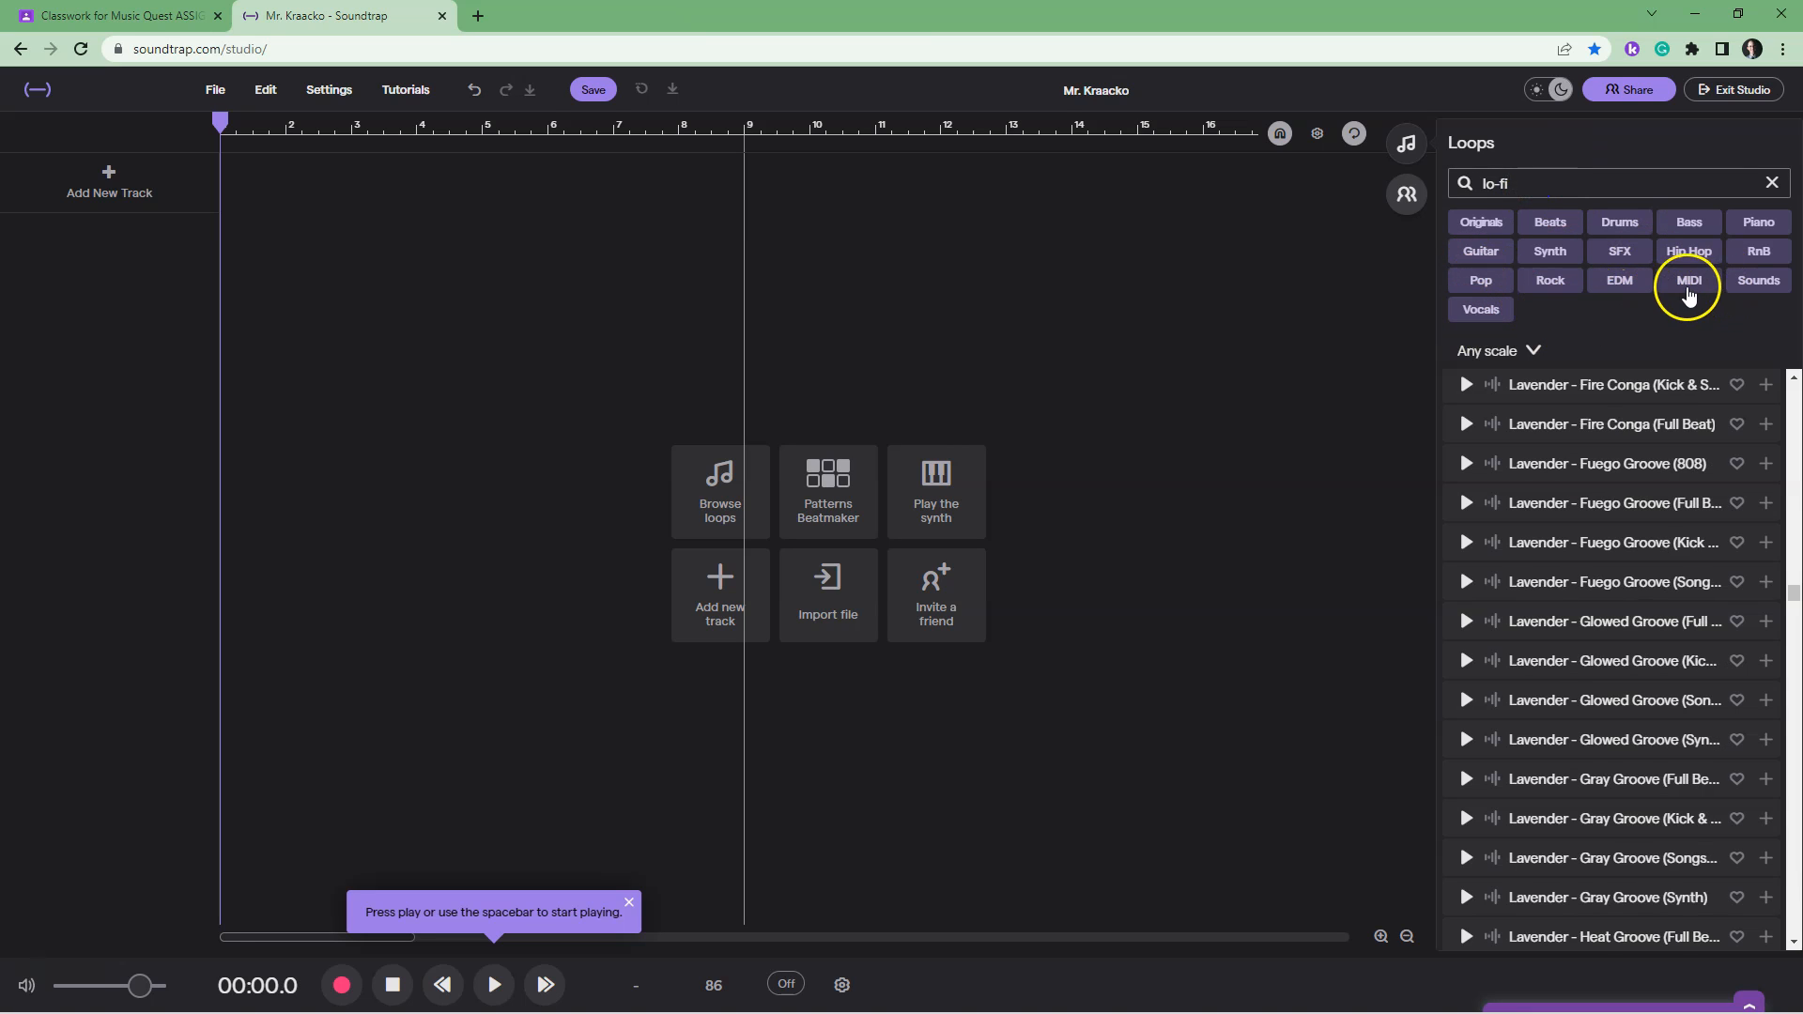
{"action": "left_click", "coordinate": [1572, 226]}
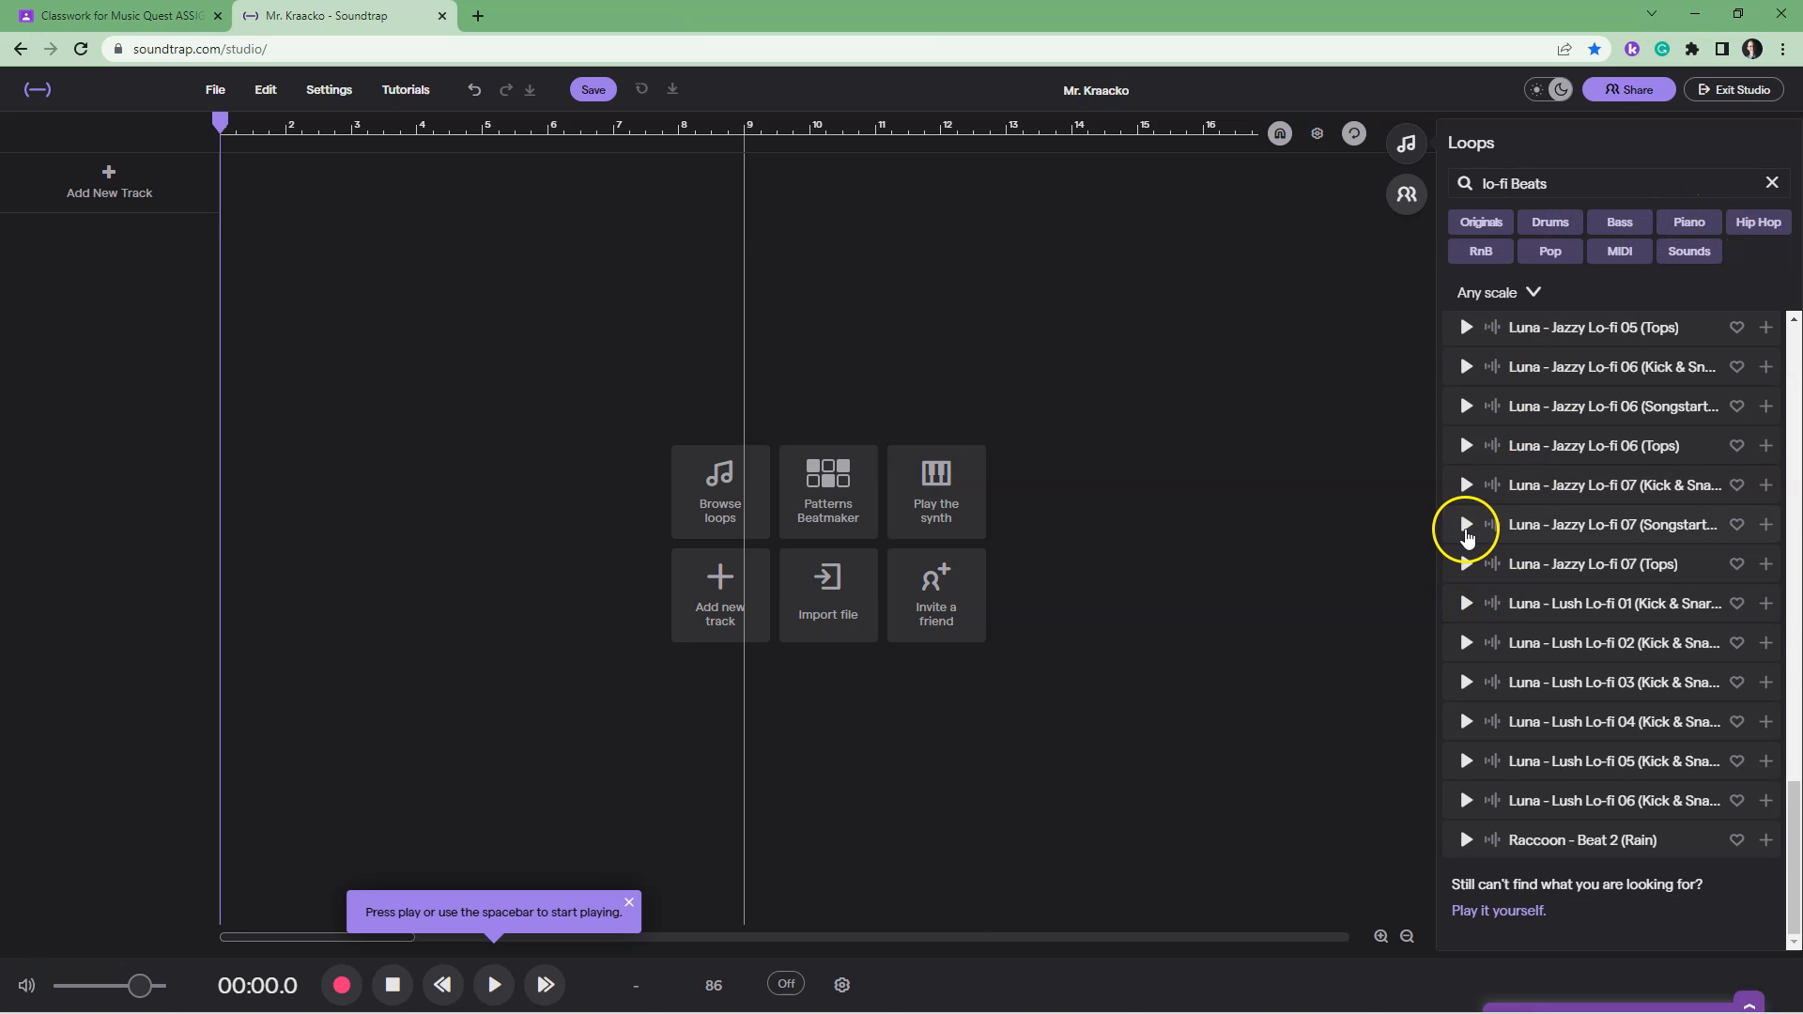
{"action": "left_click", "coordinate": [1468, 499]}
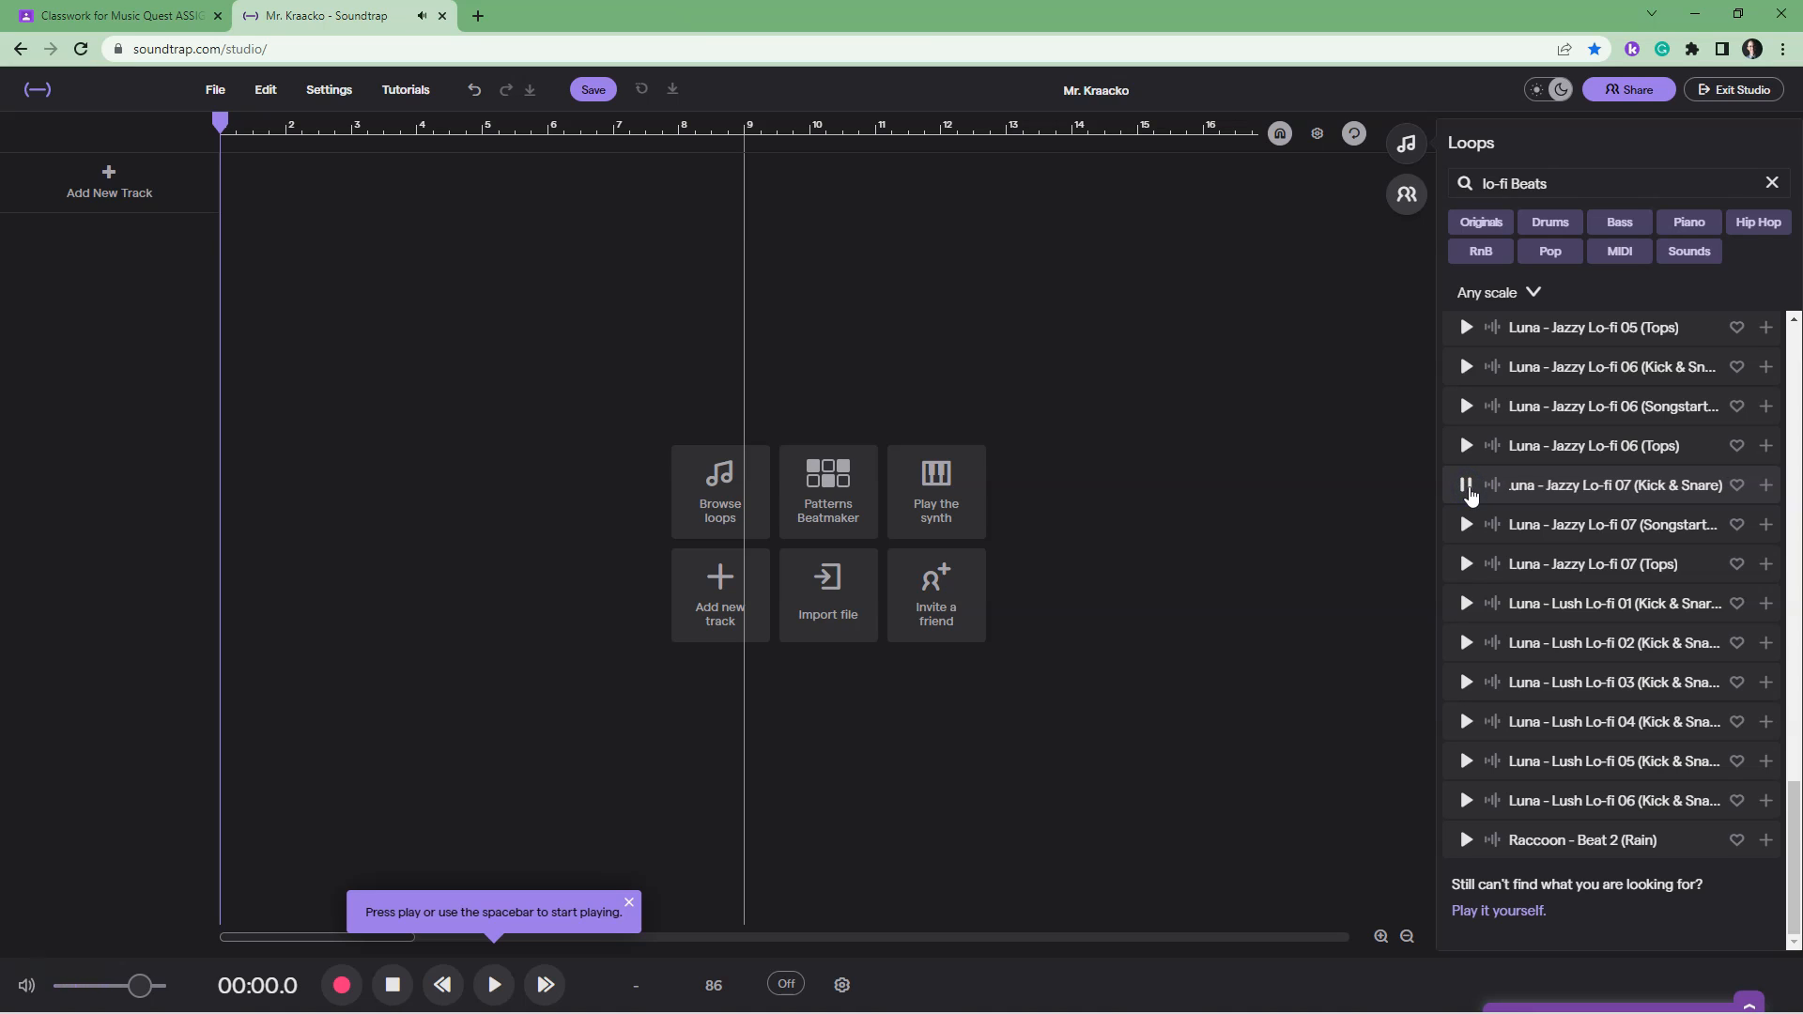
{"action": "left_click", "coordinate": [1468, 485]}
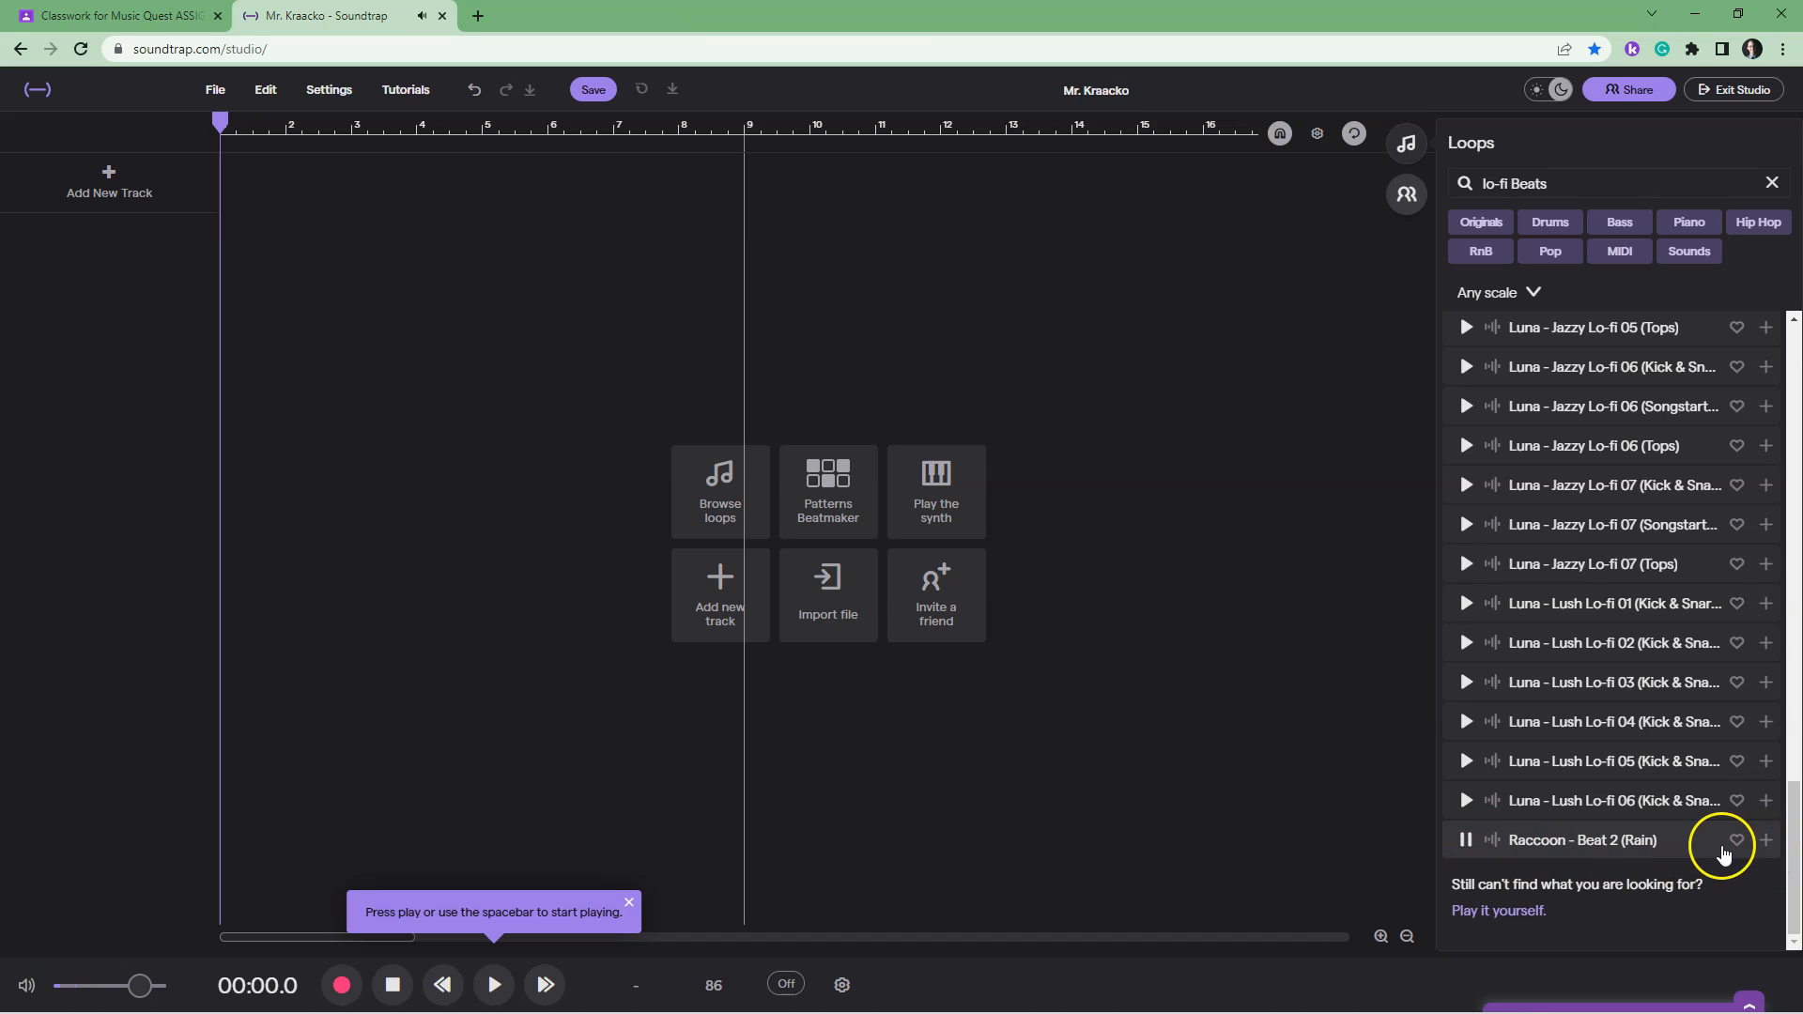
Step: Add the Raccoon - Beat 2 (Rain) loop as a track filling bars 1 to 8 and pause its playback
{"action": "left_click", "coordinate": [1759, 850]}
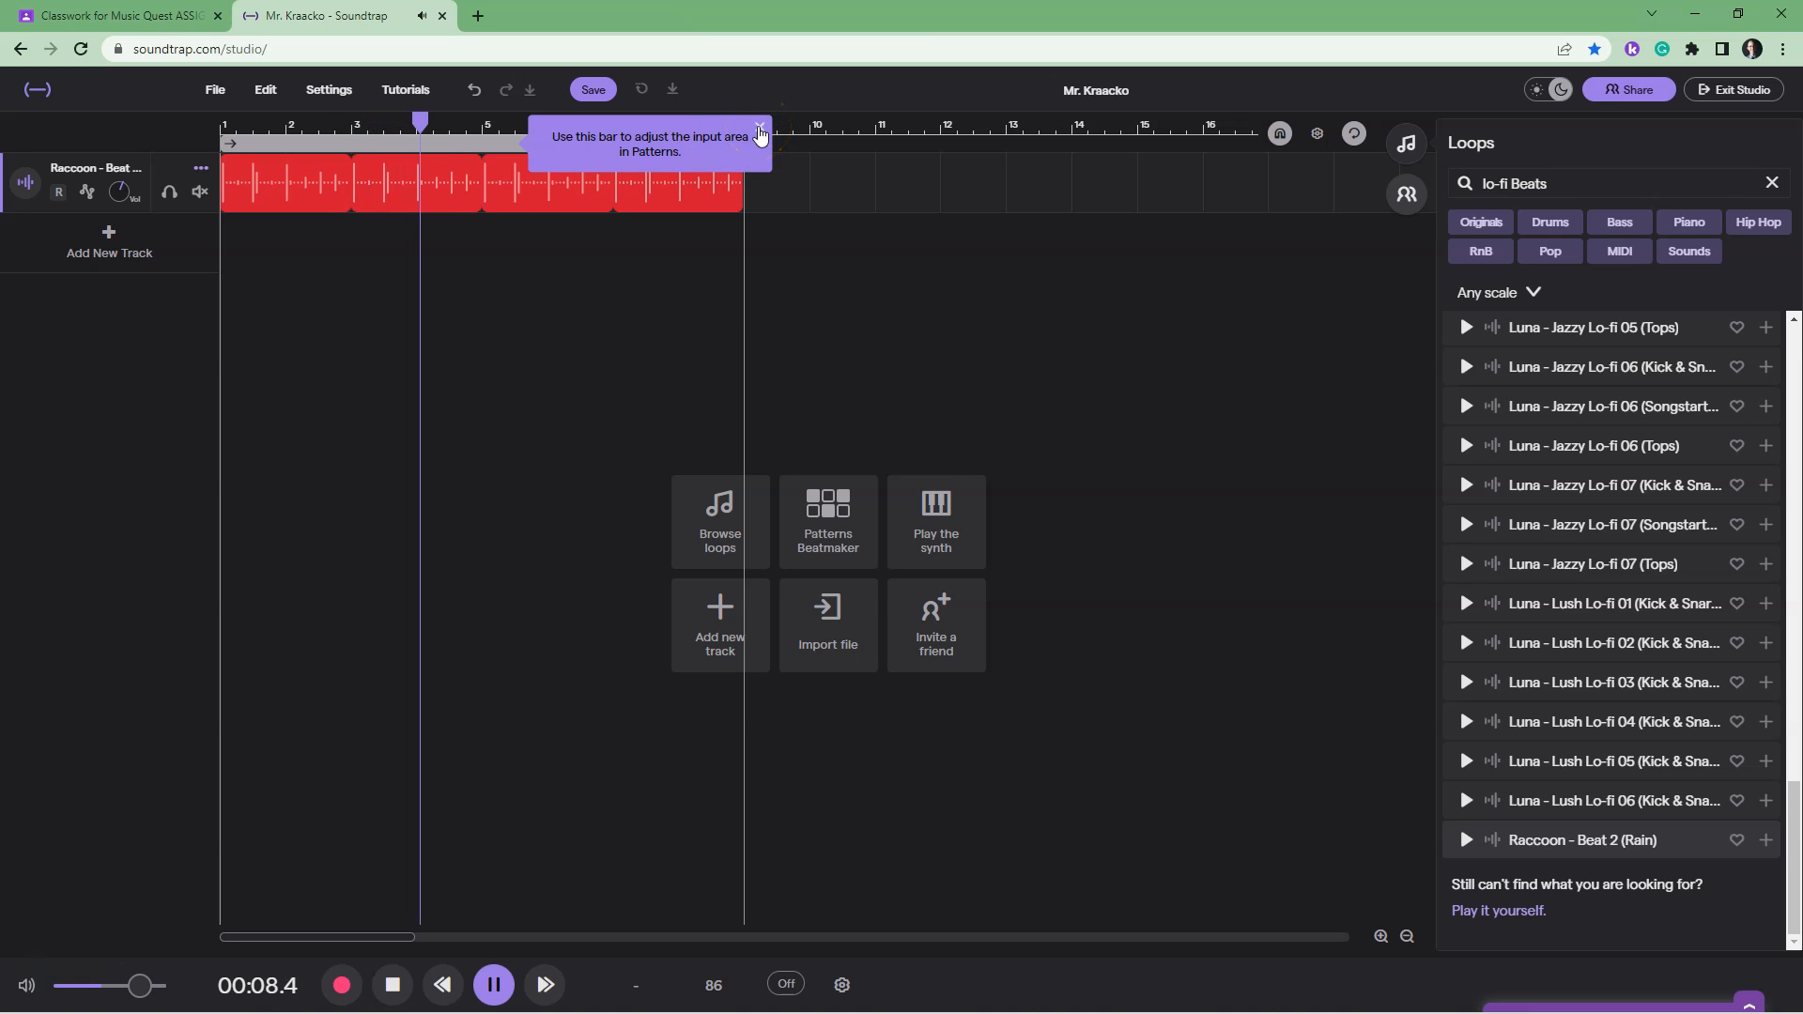
{"action": "left_click", "coordinate": [760, 131]}
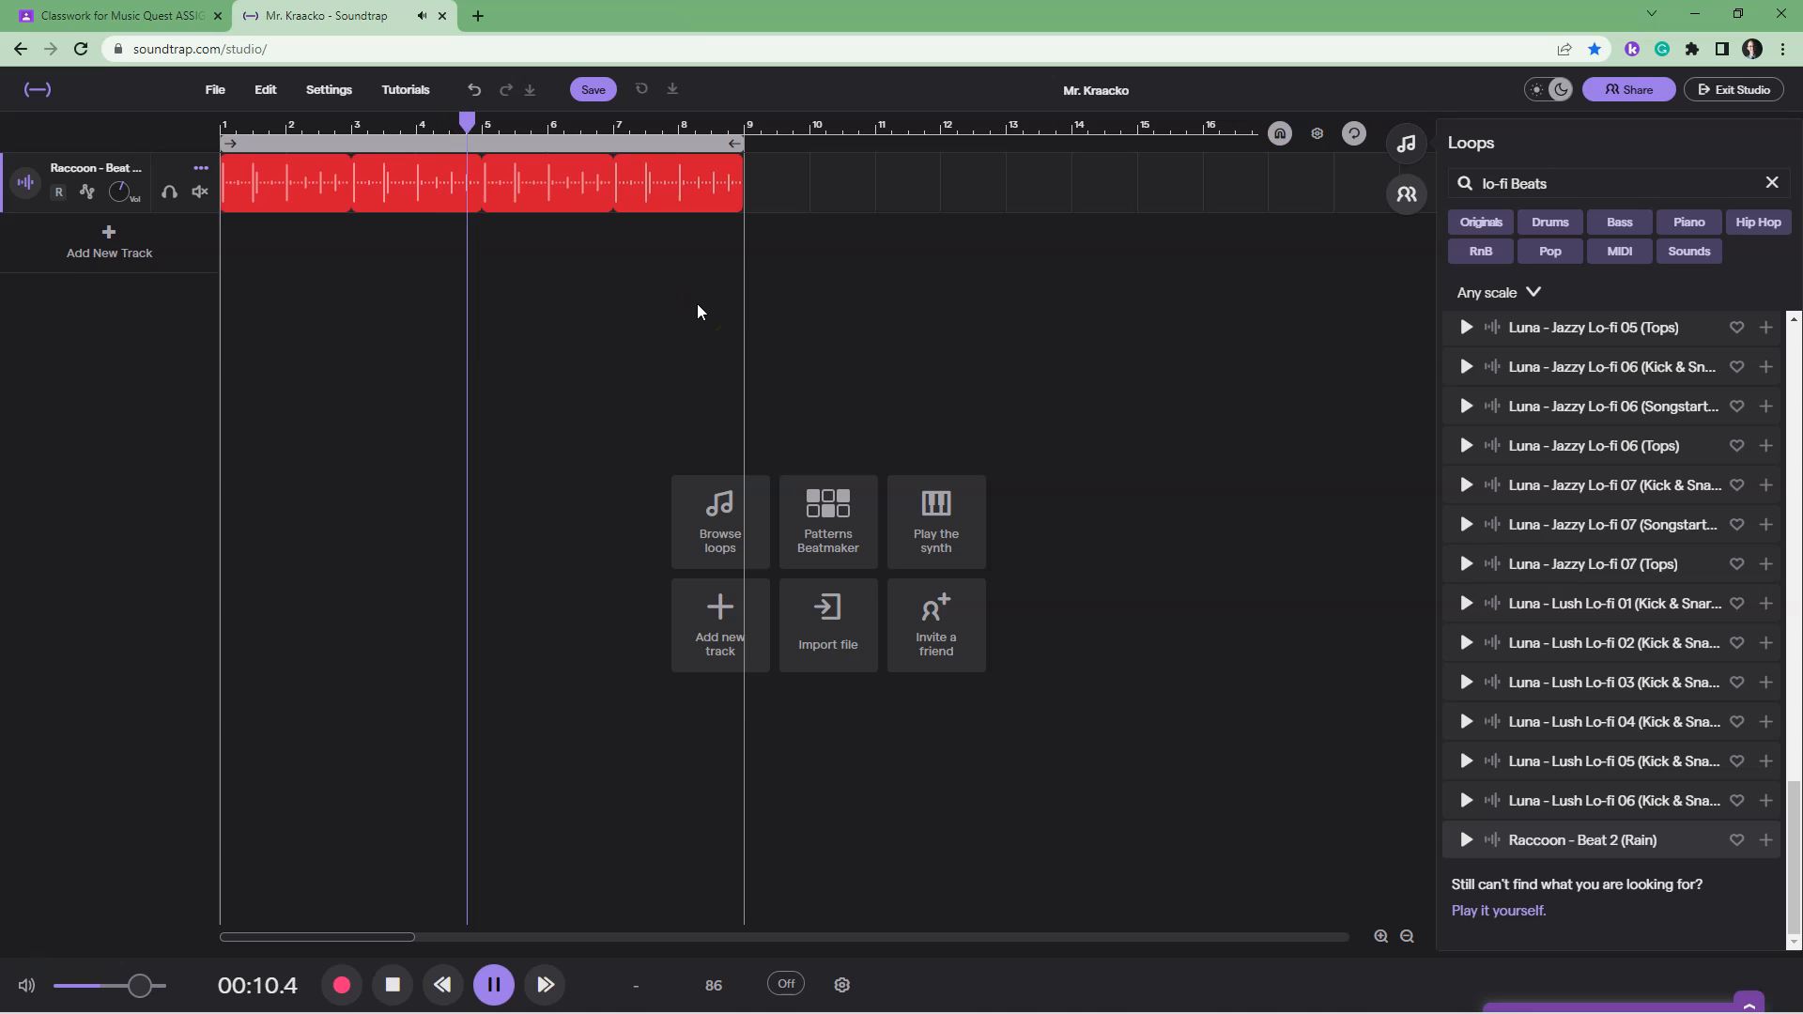
{"action": "left_click", "coordinate": [495, 986]}
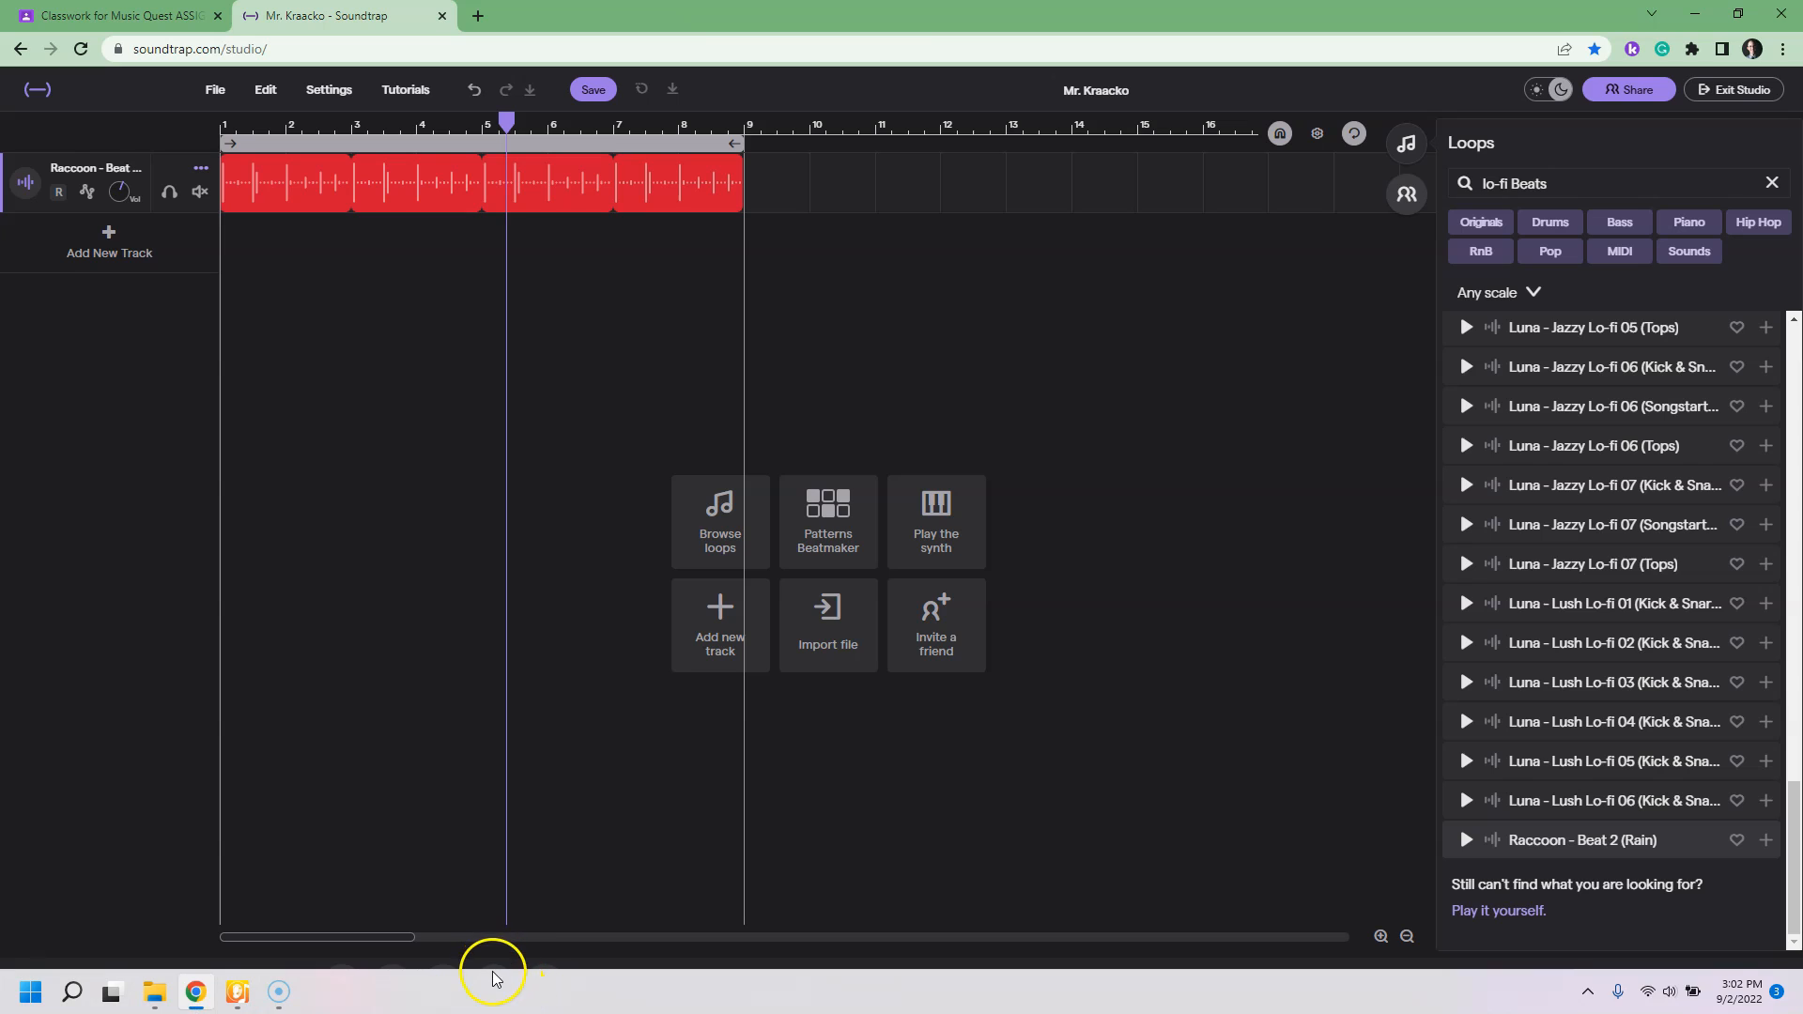
Step: Play and pause the project to check the drum track's playback
{"action": "left_click", "coordinate": [493, 984]}
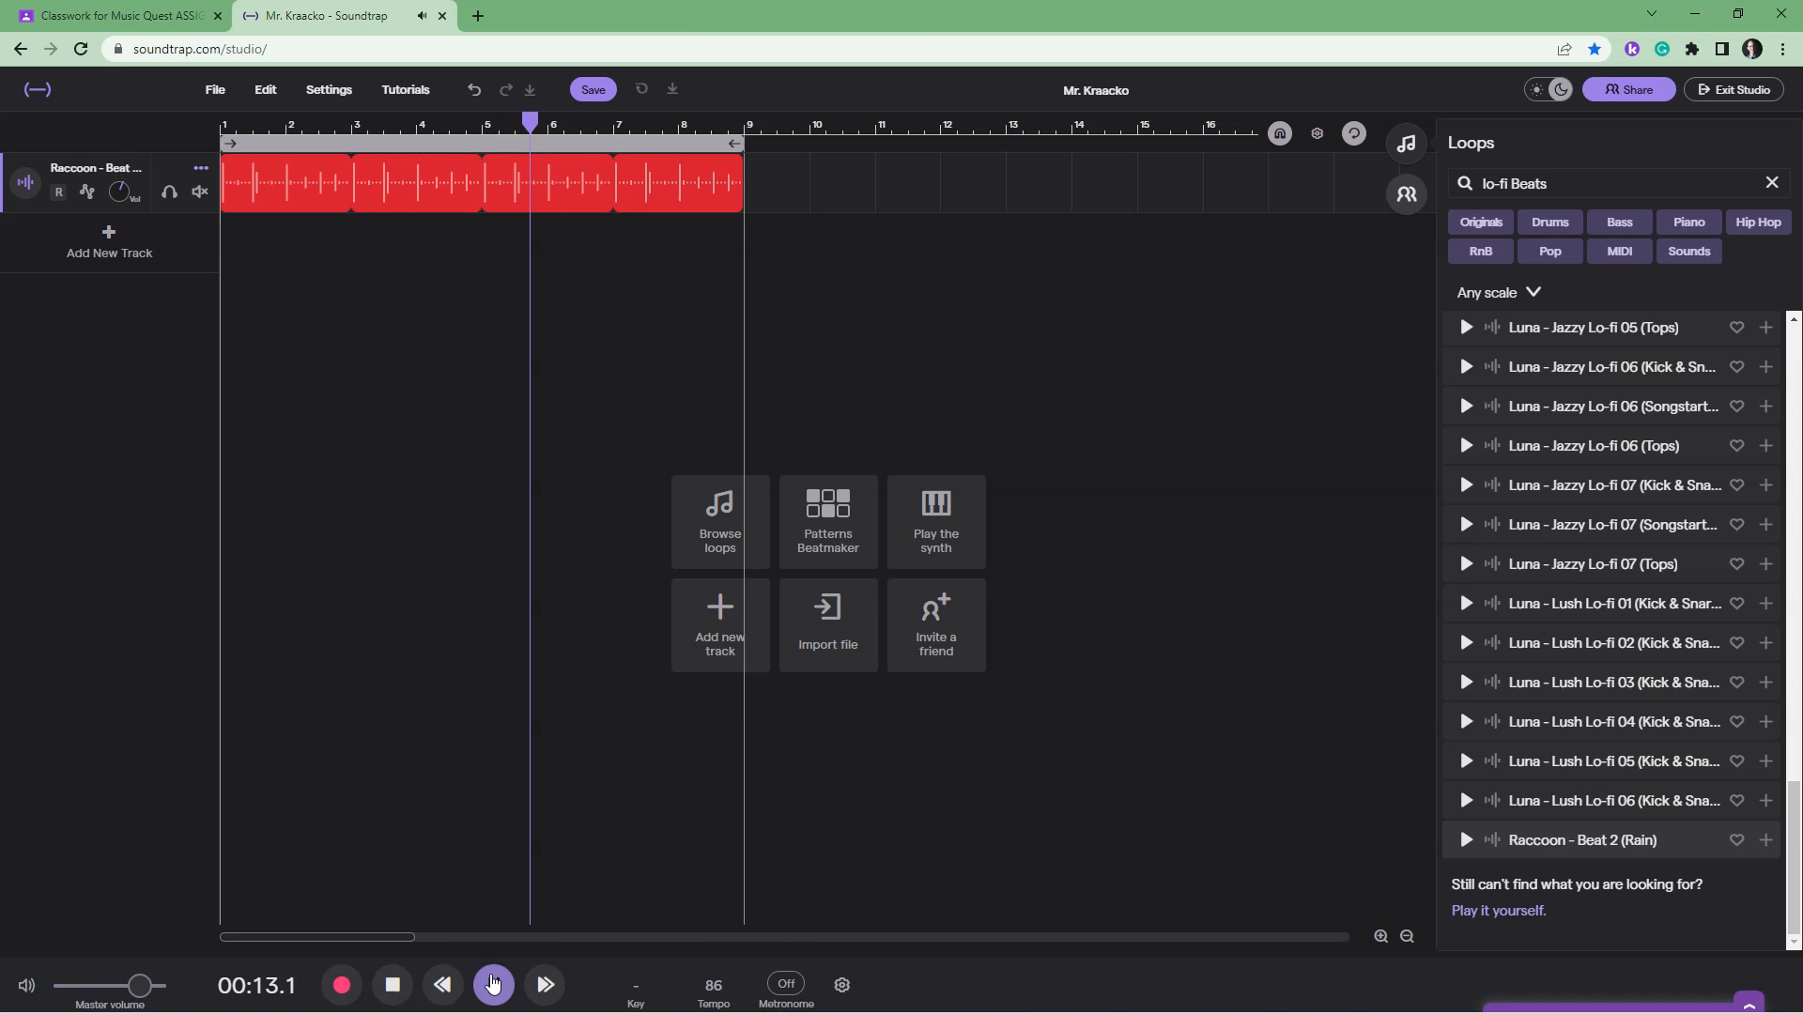
{"action": "left_click", "coordinate": [489, 983]}
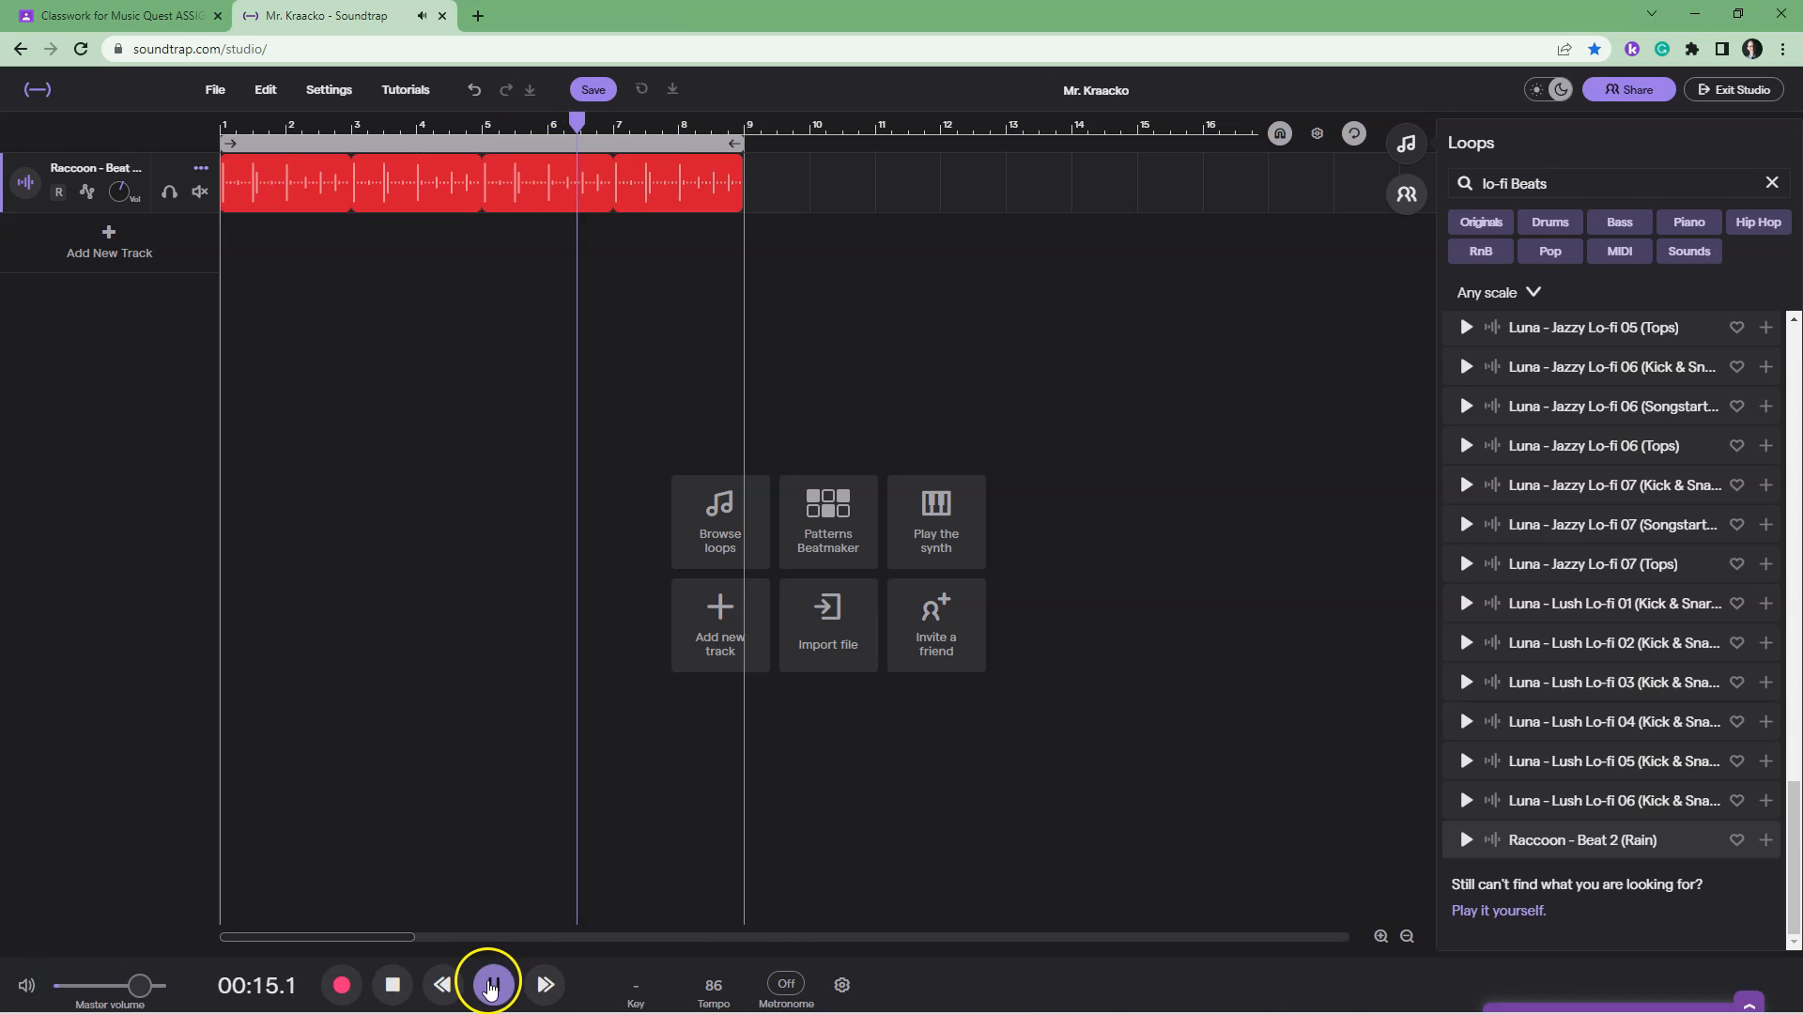
{"action": "left_click", "coordinate": [489, 984]}
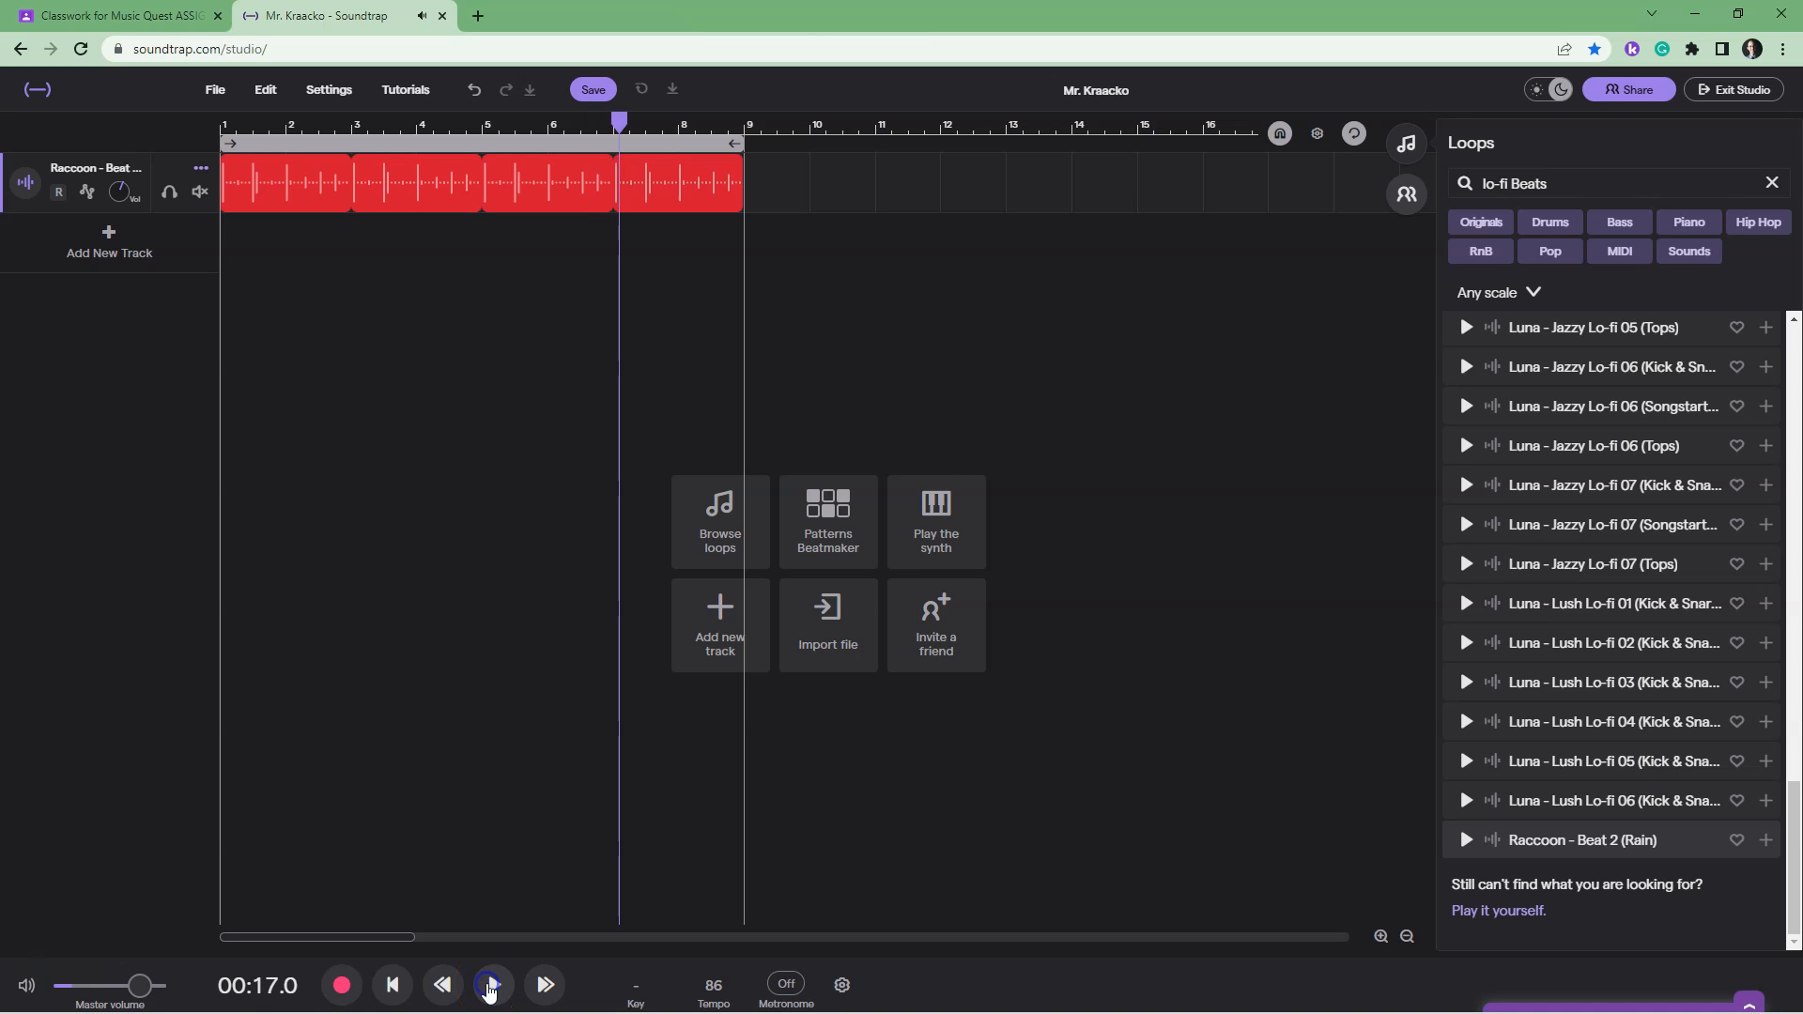
Step: Check the beat requirements in the Google Classroom assignment and return to the Soundtrap project
{"action": "left_click", "coordinate": [252, 205]}
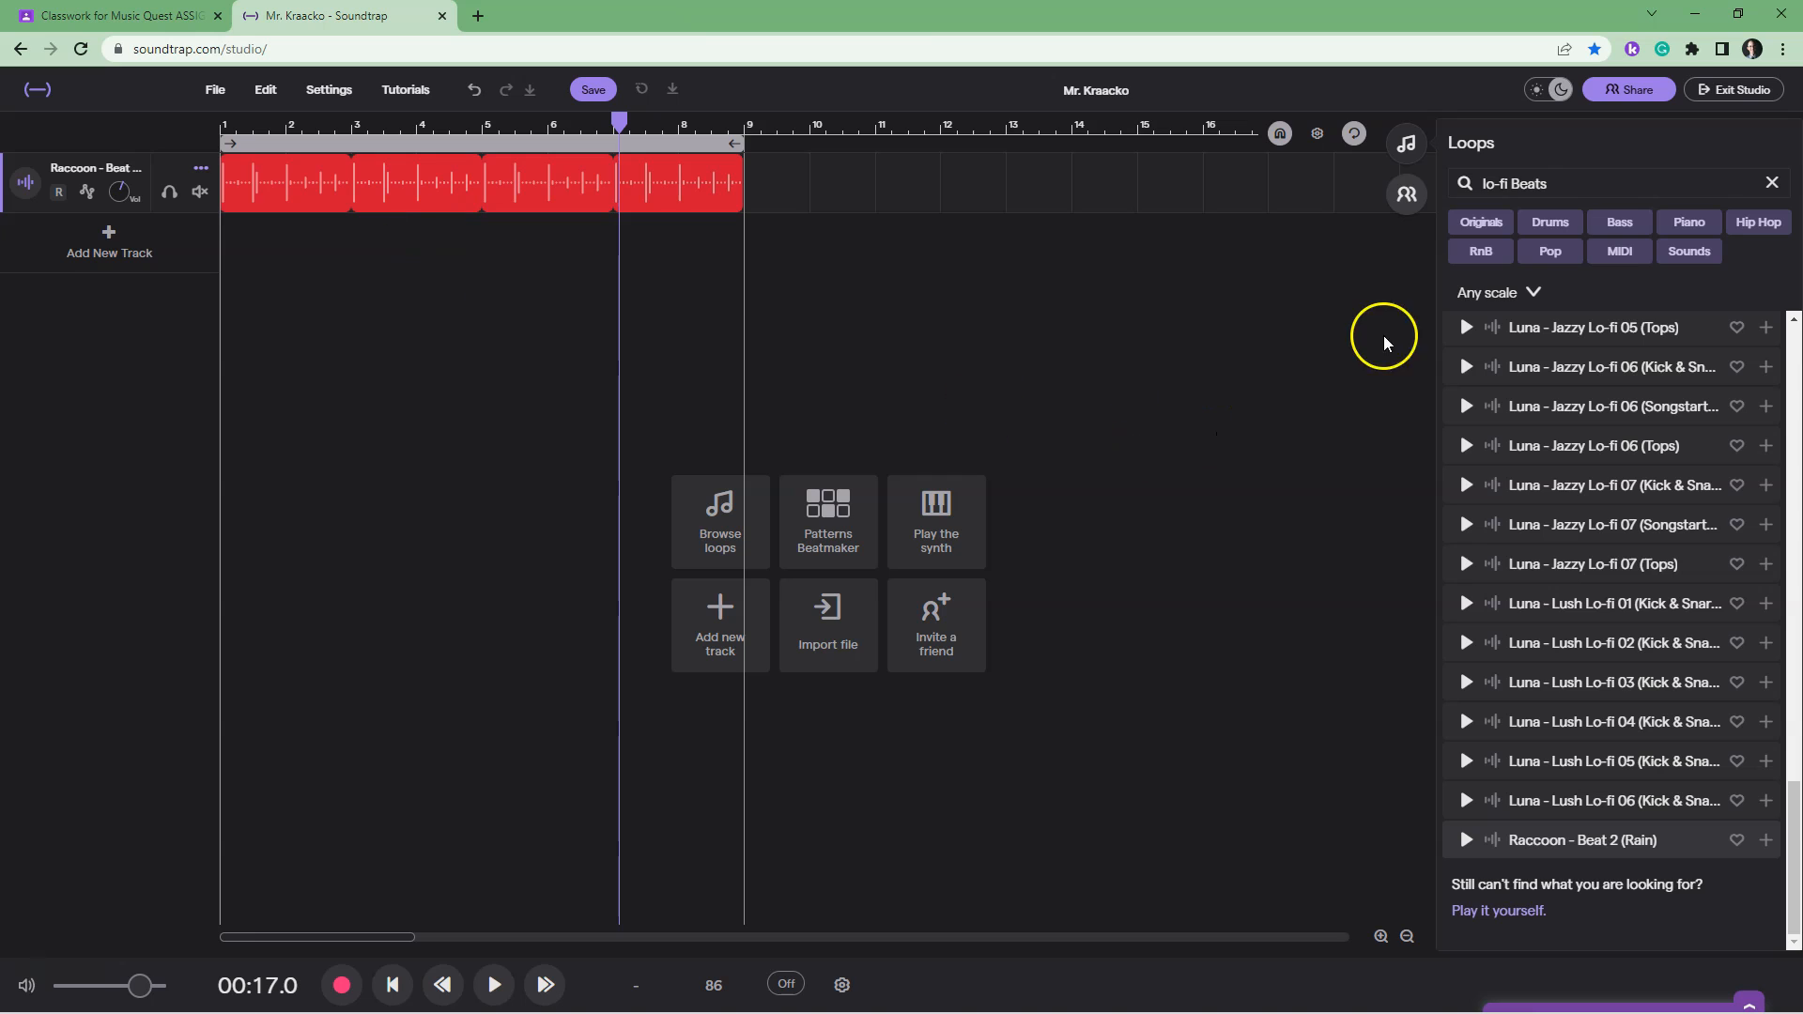
{"action": "left_click", "coordinate": [97, 13]}
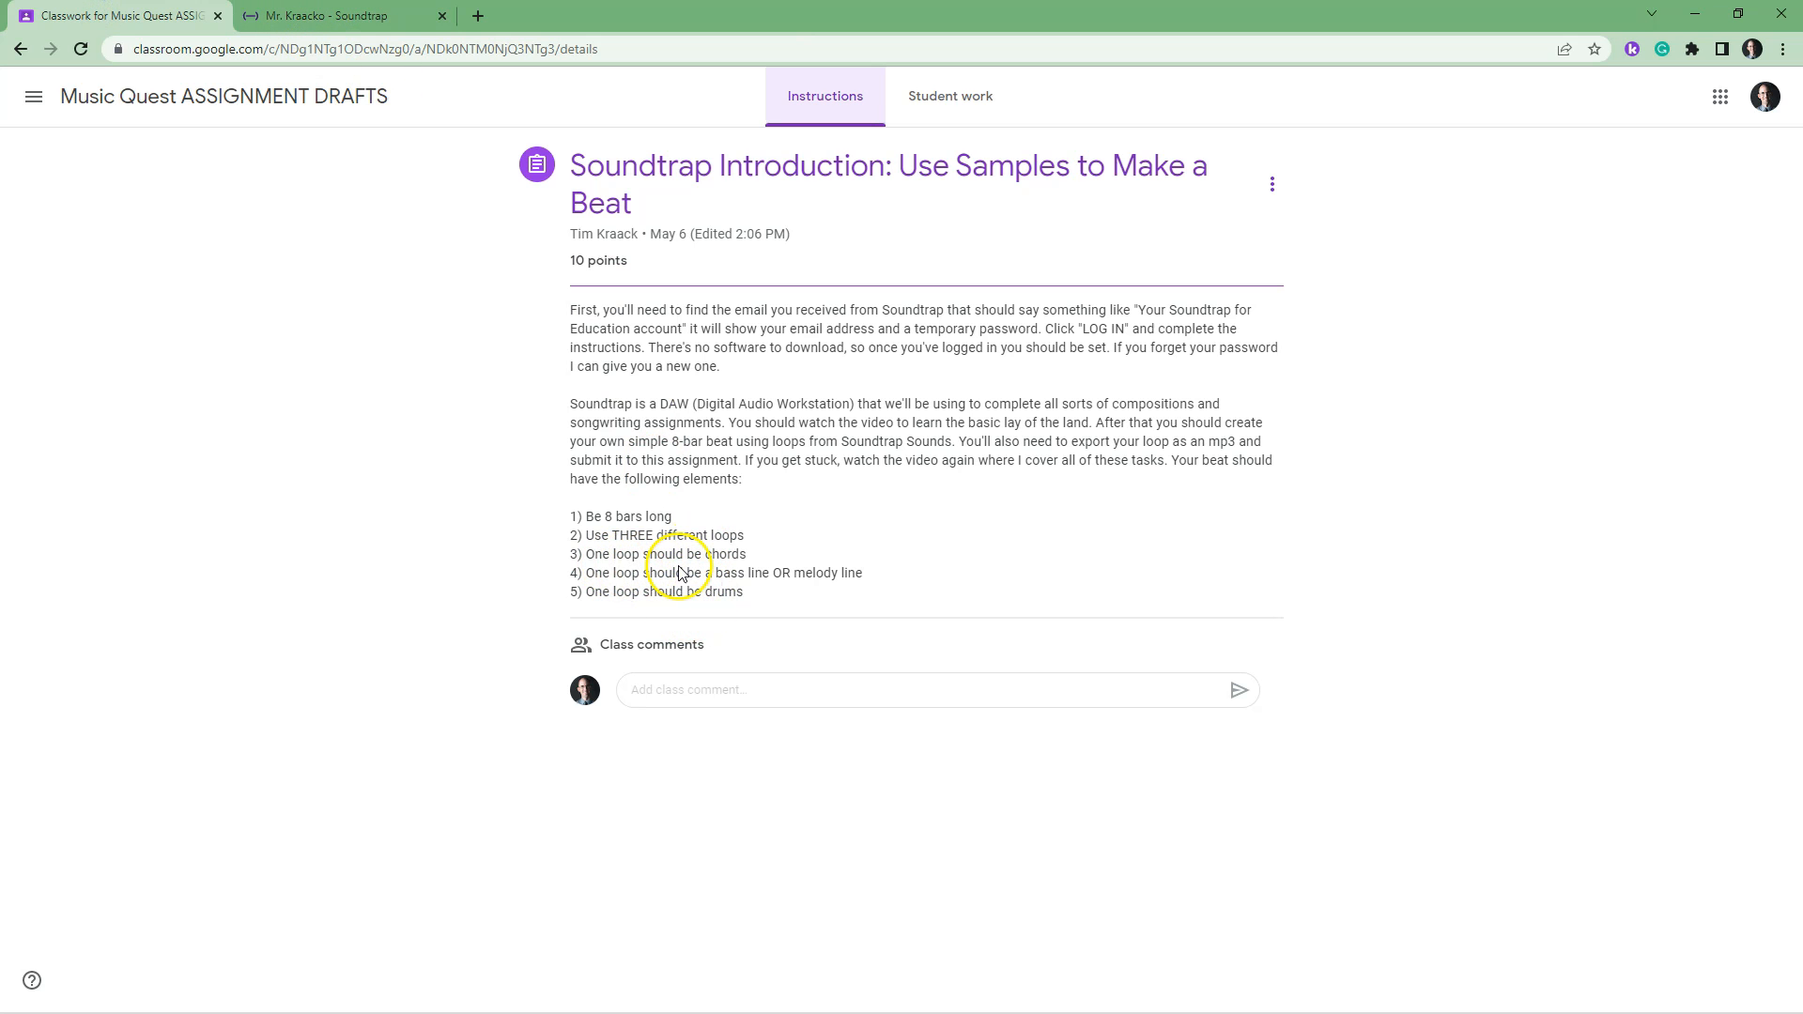
{"action": "left_click", "coordinate": [285, 16]}
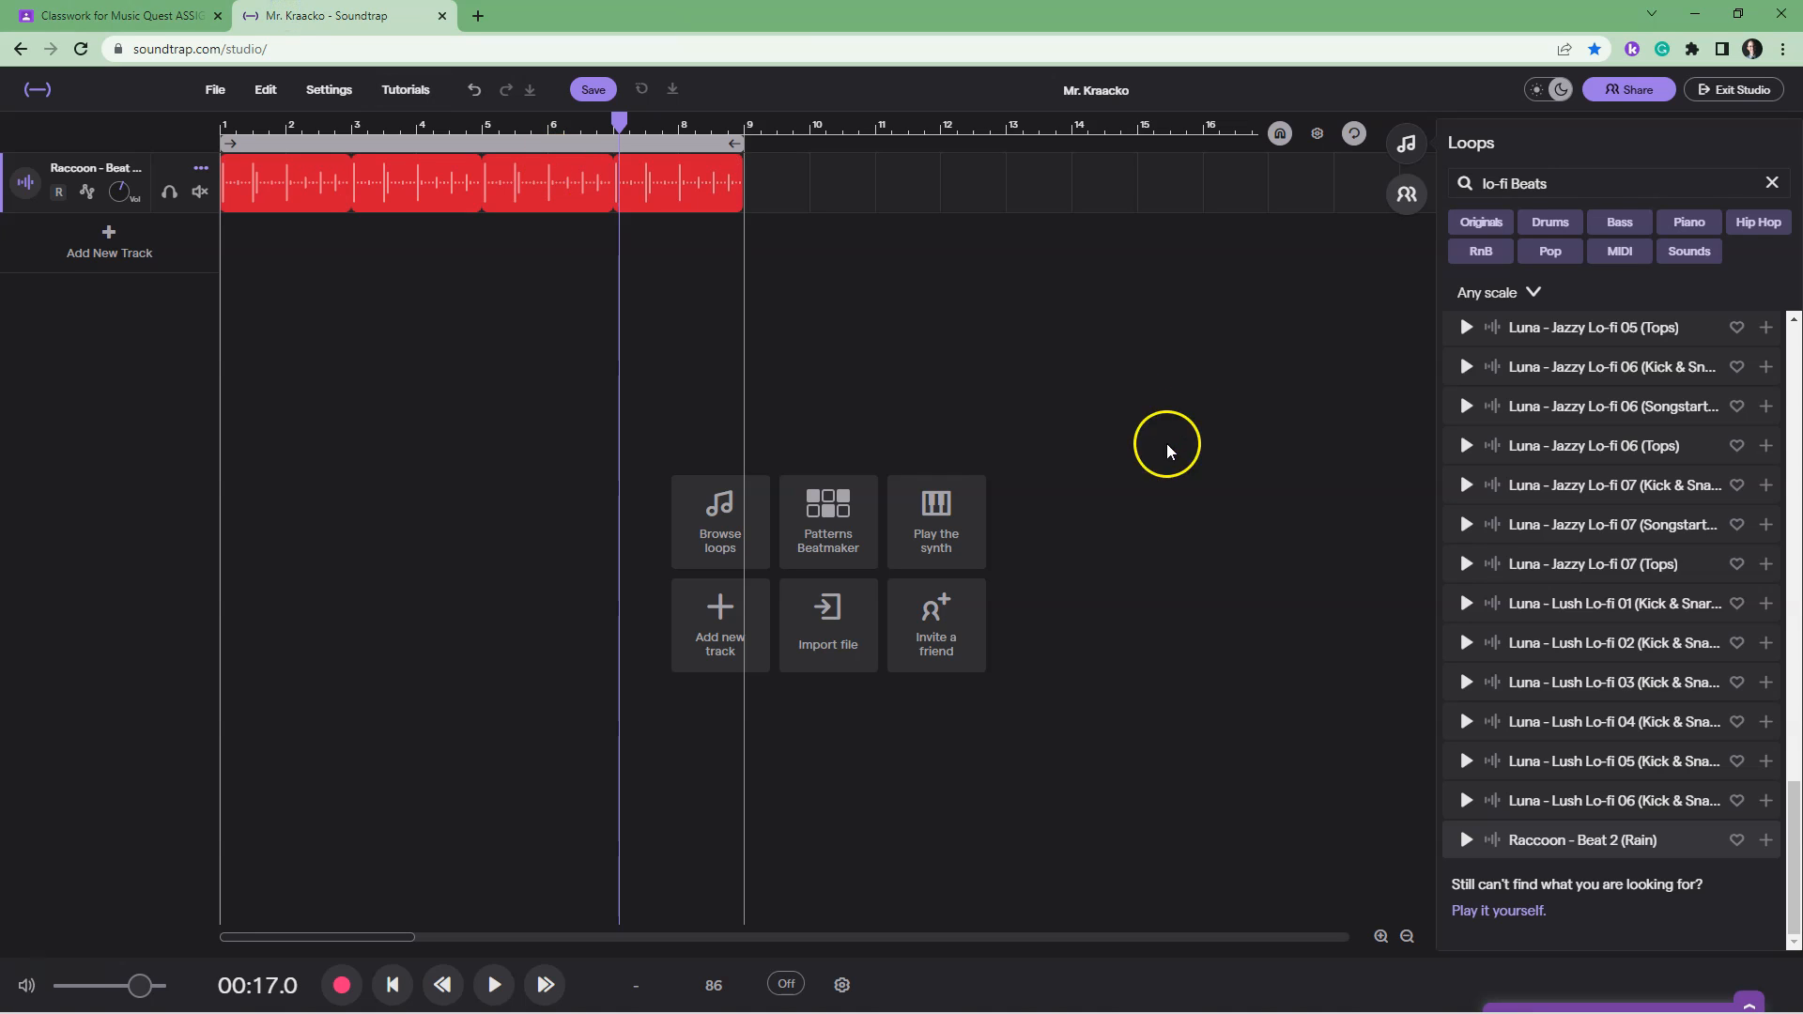
Step: Change the loop search to "lo-fi Piano" and add the Piano - Dusty Chords 7 loop as a track filling bars 1 to 8
{"action": "double_click", "coordinate": [1523, 186]}
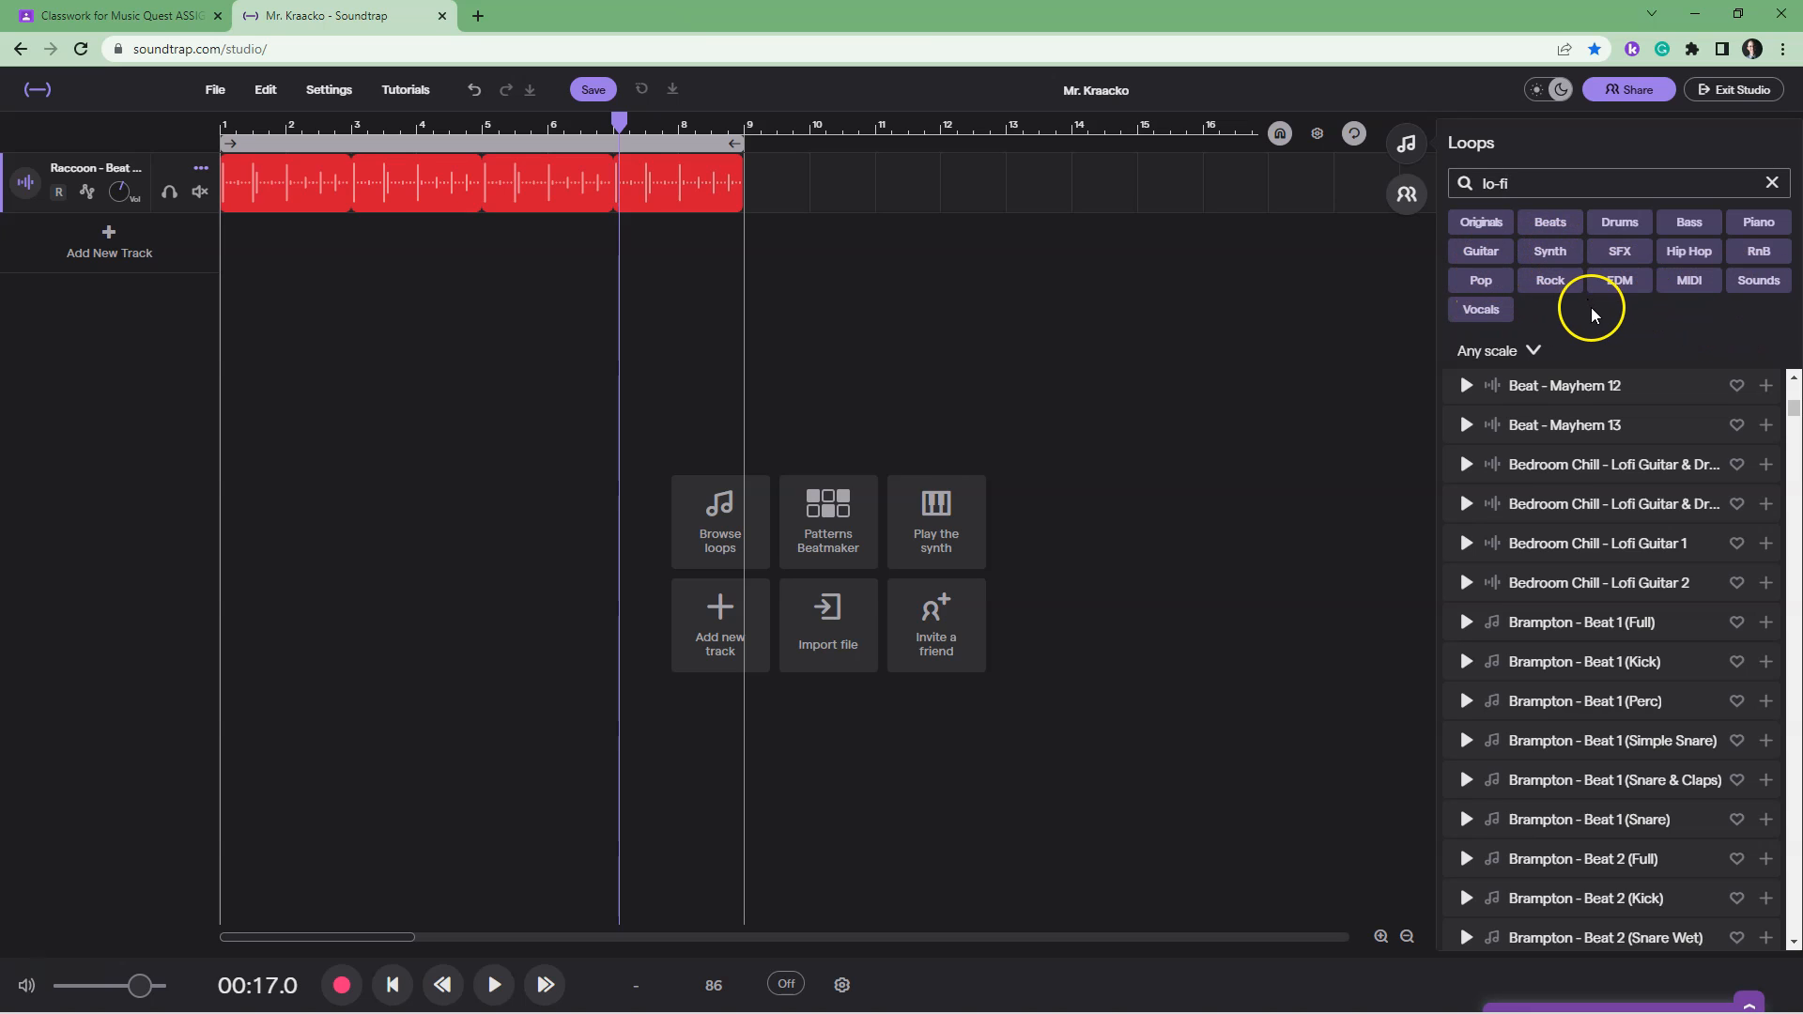
{"action": "left_click", "coordinate": [1756, 223]}
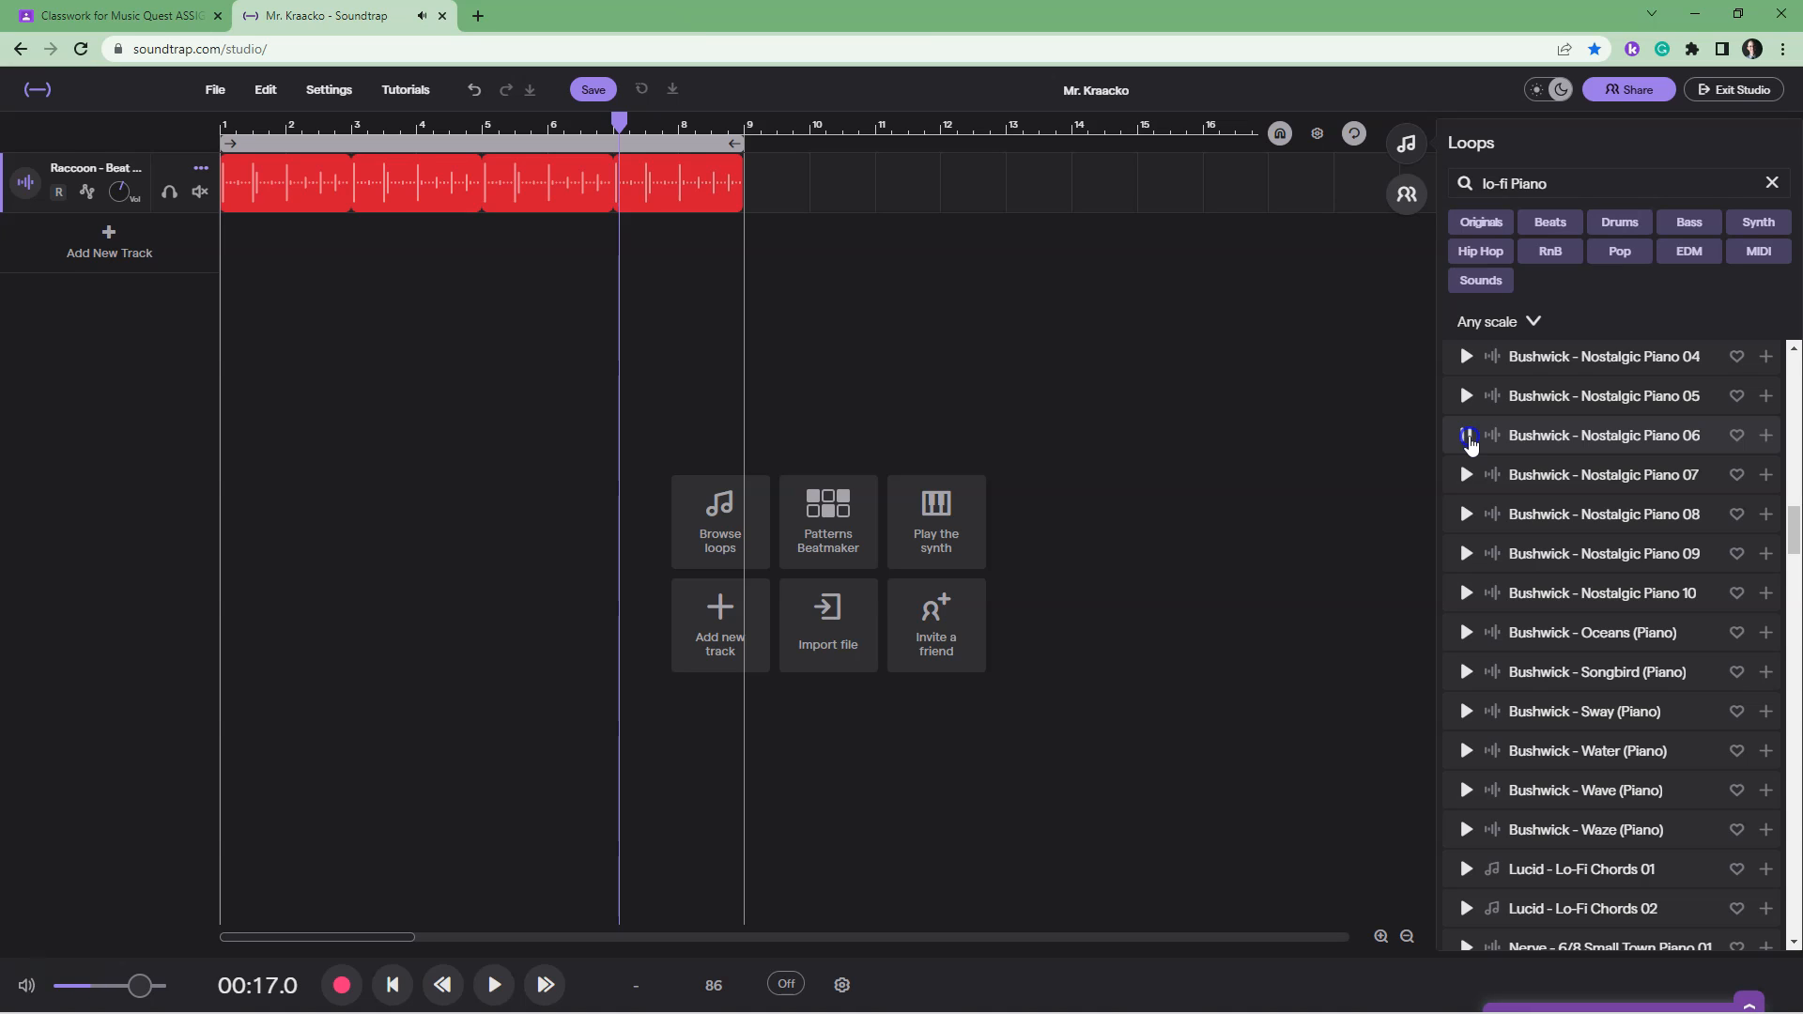
{"action": "scroll", "coordinate": [1596, 523], "scroll_direction": "down", "scroll_amount": 15}
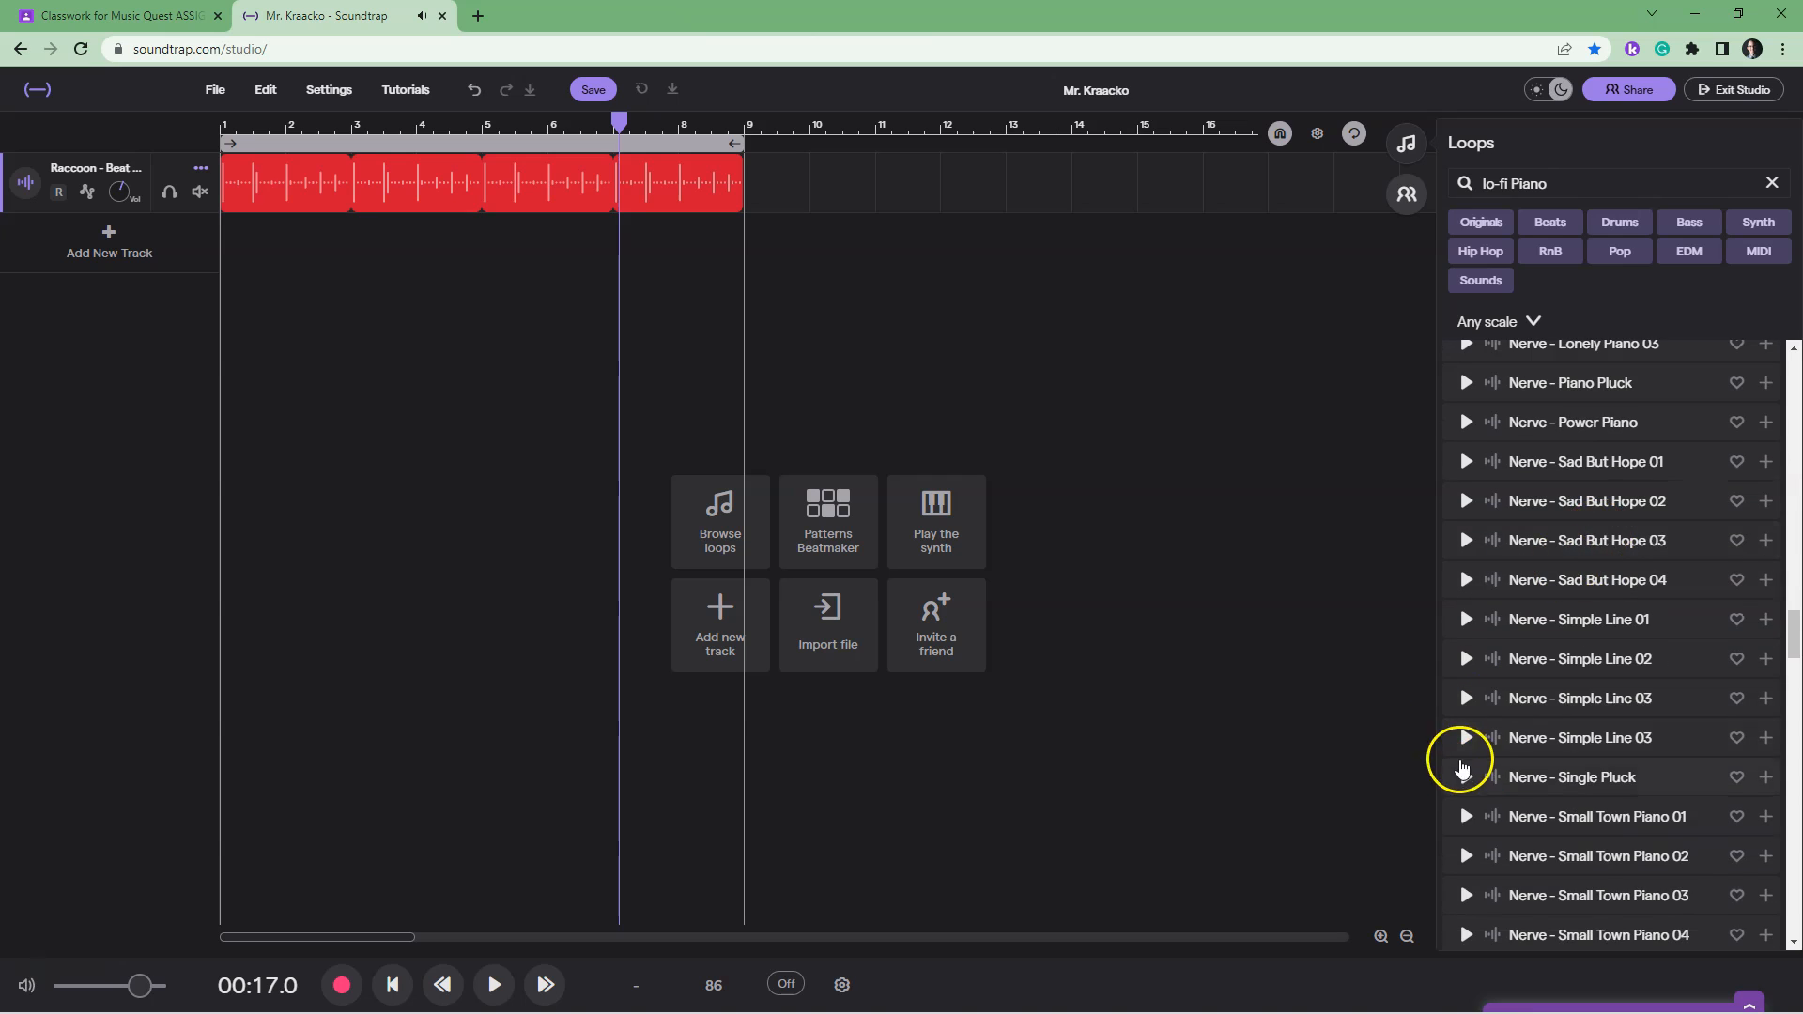
{"action": "scroll", "coordinate": [1471, 785], "scroll_direction": "down", "scroll_amount": 9}
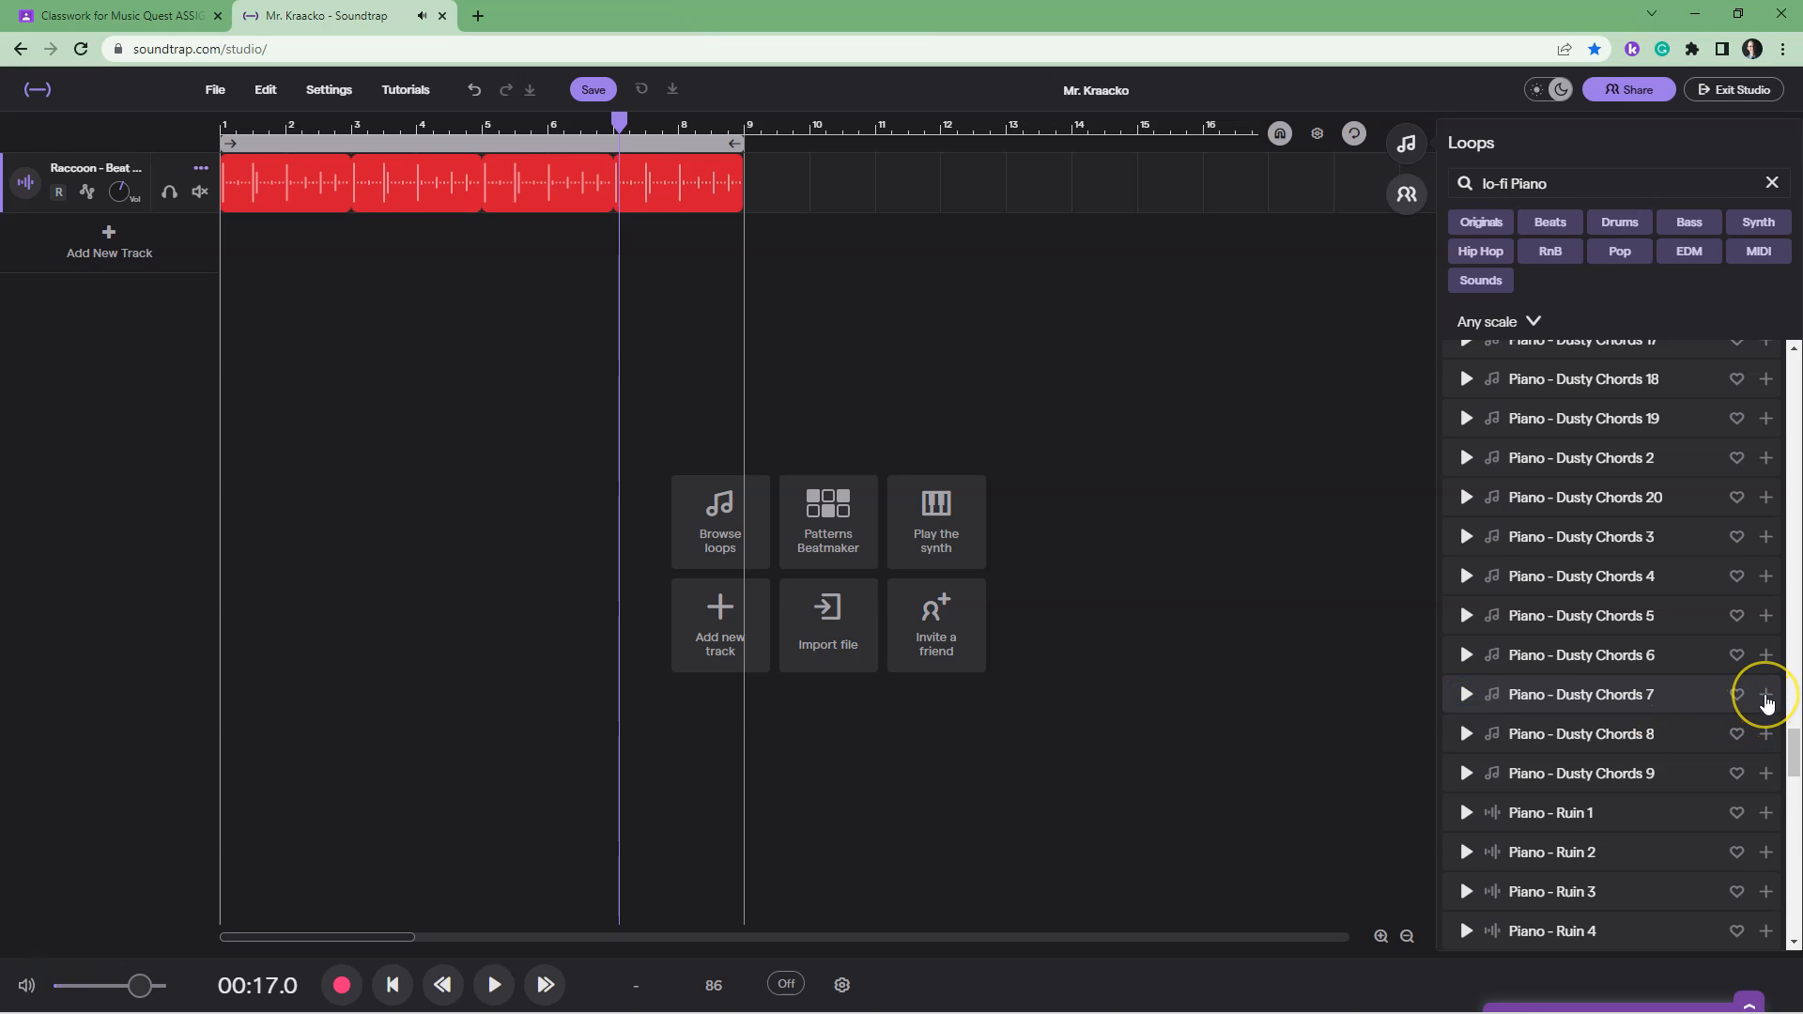
{"action": "left_click", "coordinate": [1766, 697]}
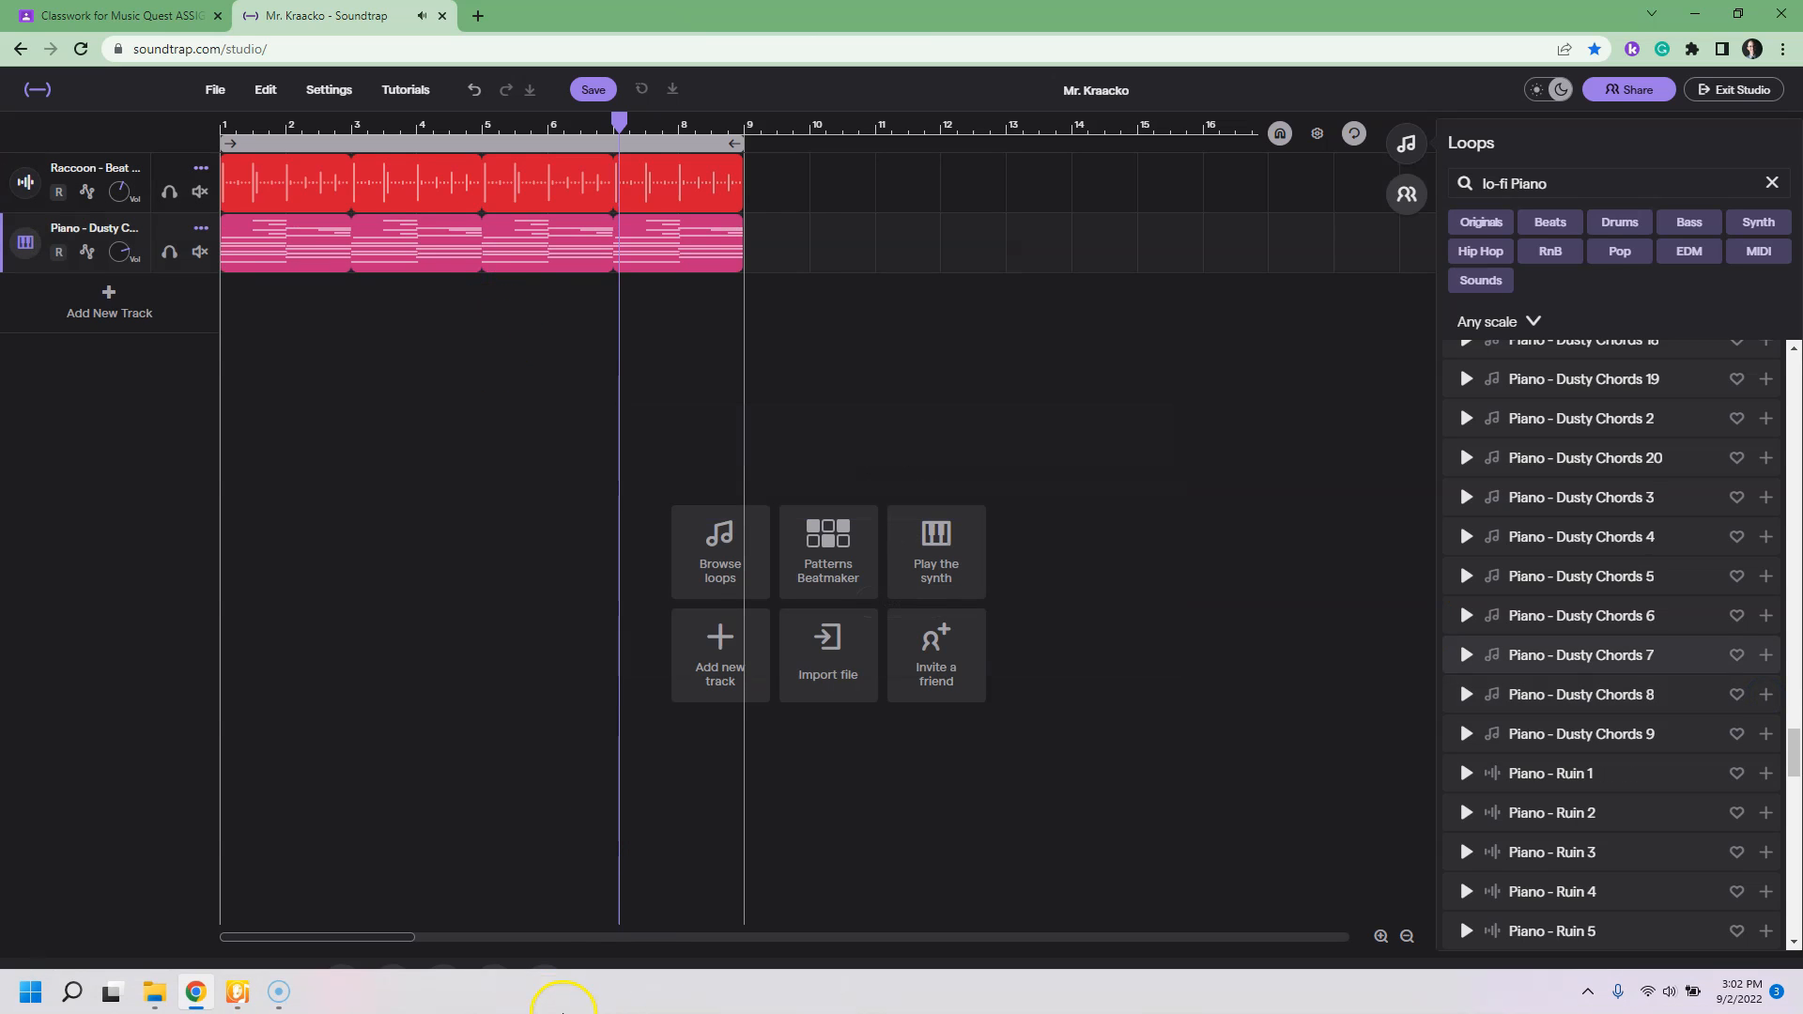
Step: Play the drum and piano tracks together, pause, and recheck the loop requirements in the Google Classroom assignment before returning to Soundtrap
{"action": "left_click", "coordinate": [495, 983]}
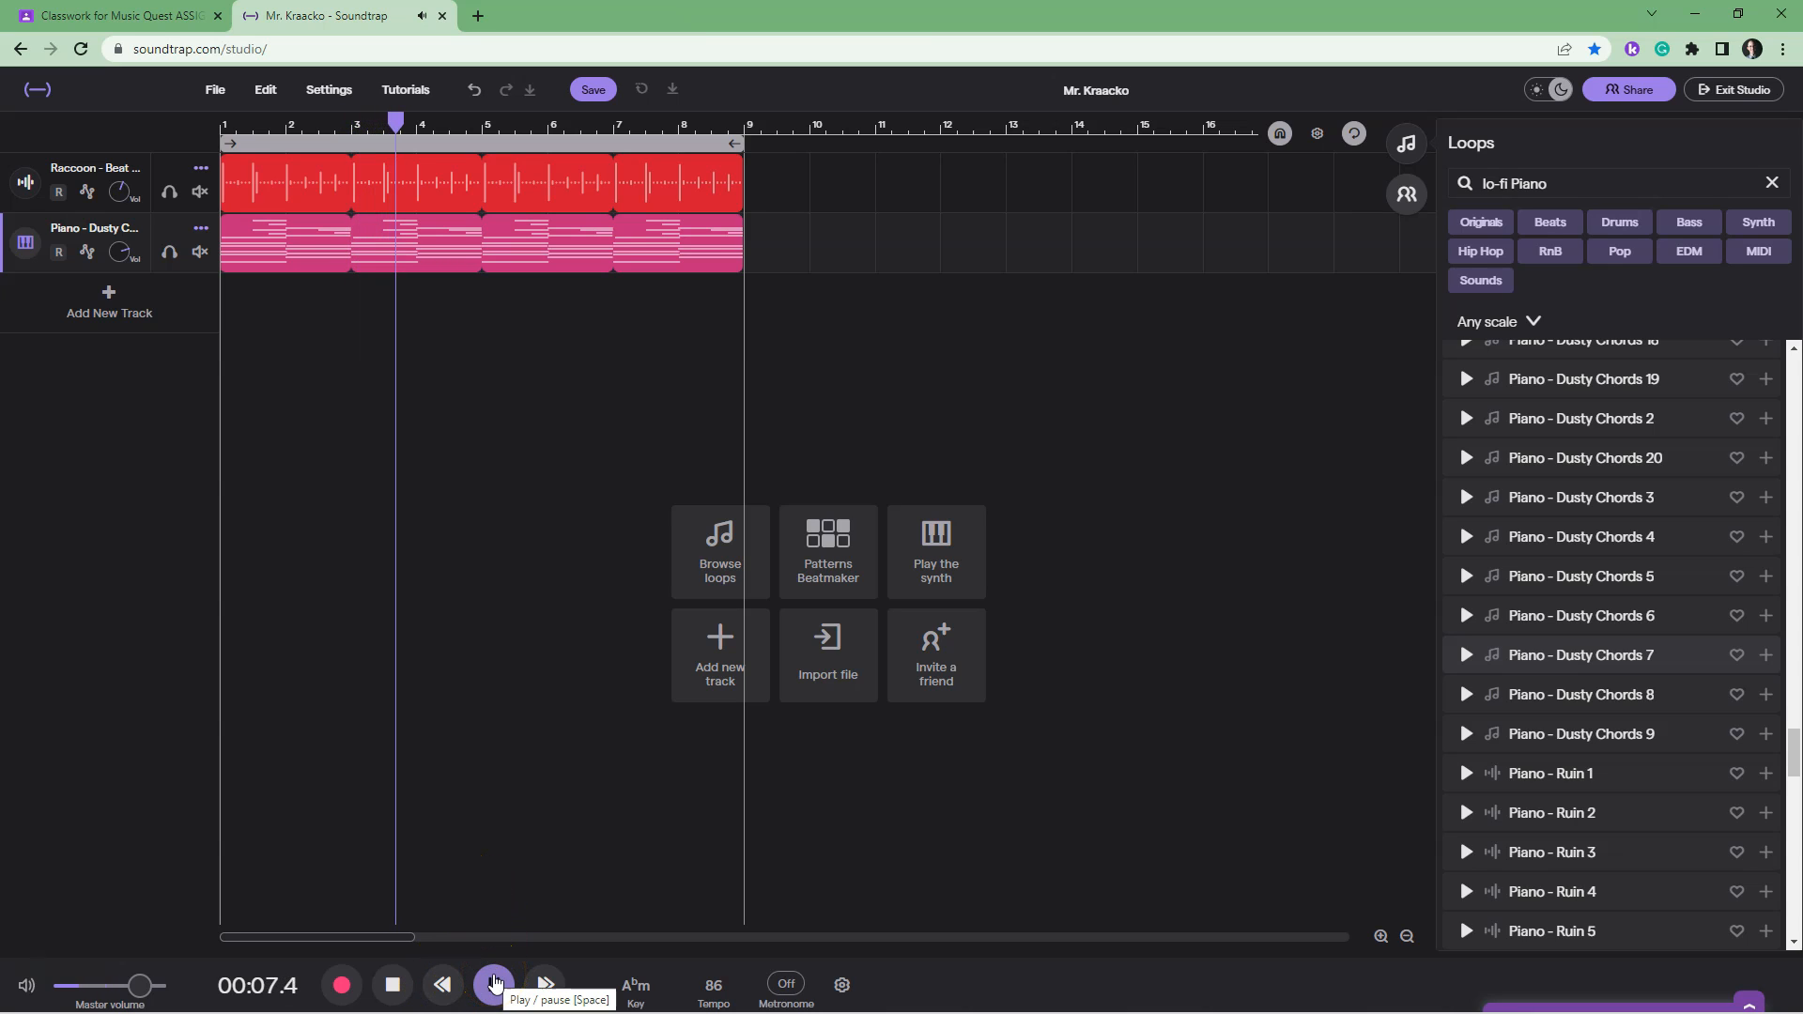
{"action": "left_click", "coordinate": [494, 983]}
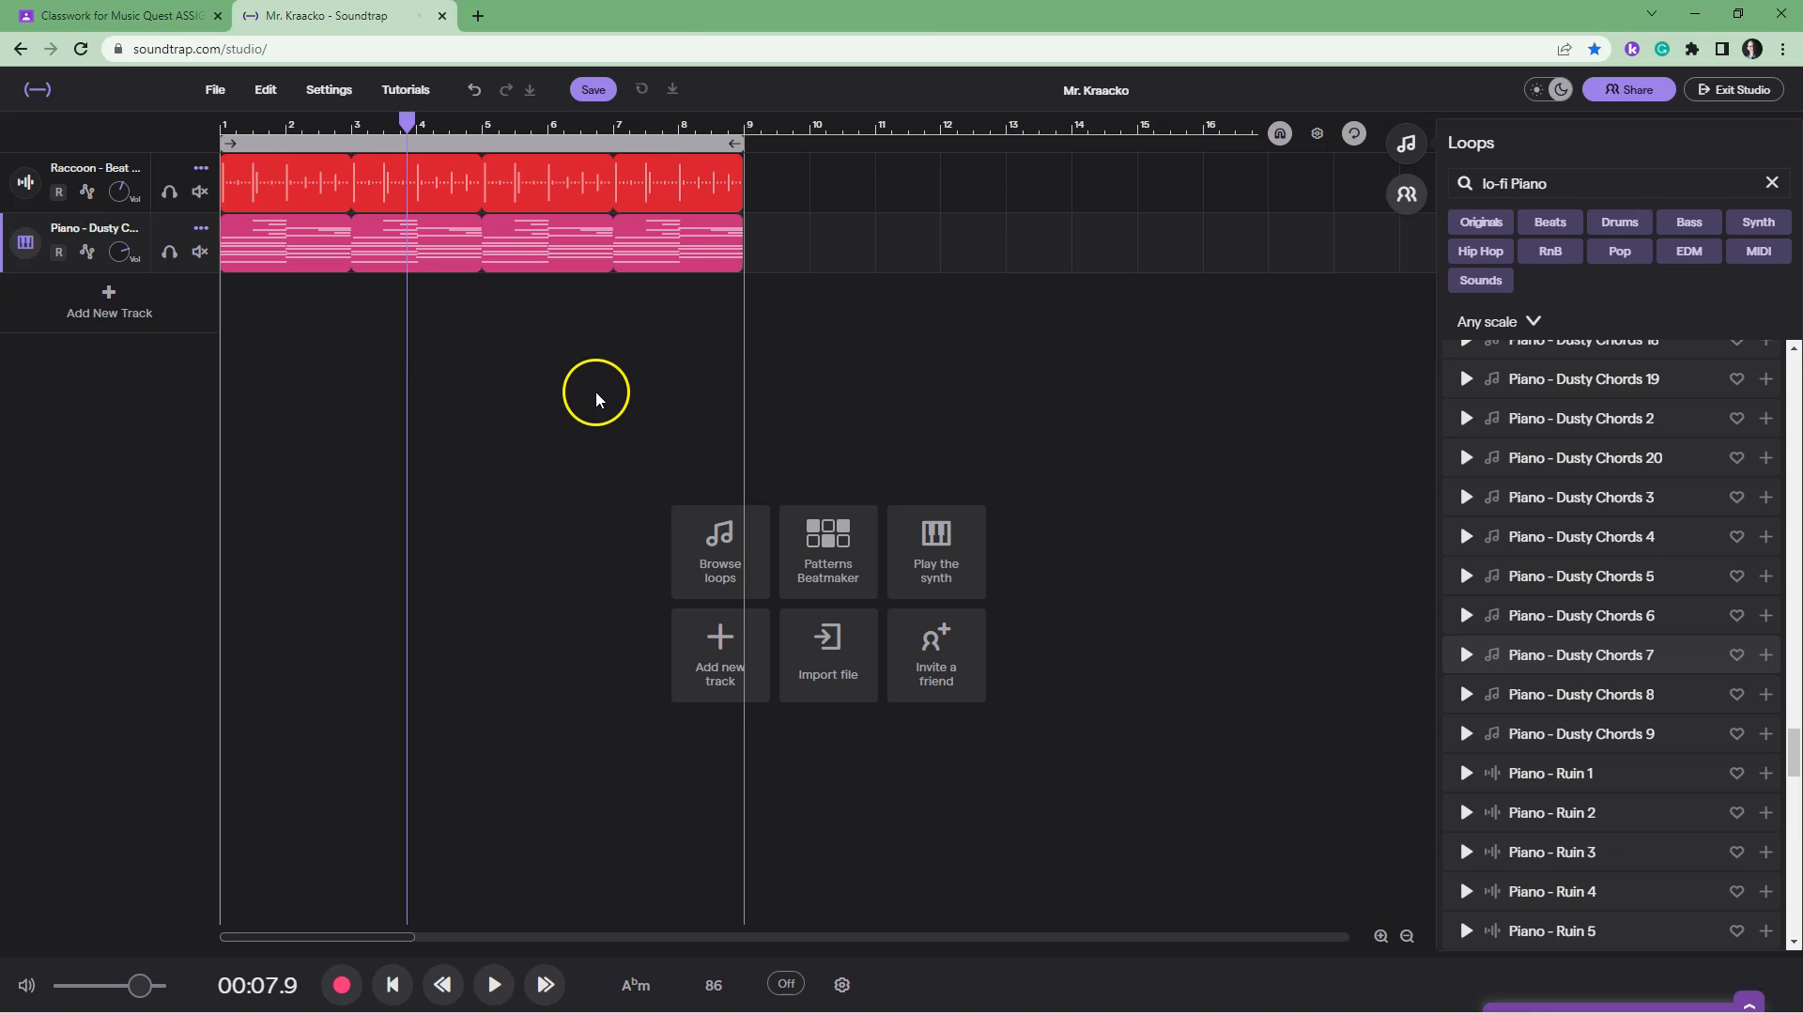
{"action": "left_click", "coordinate": [122, 15]}
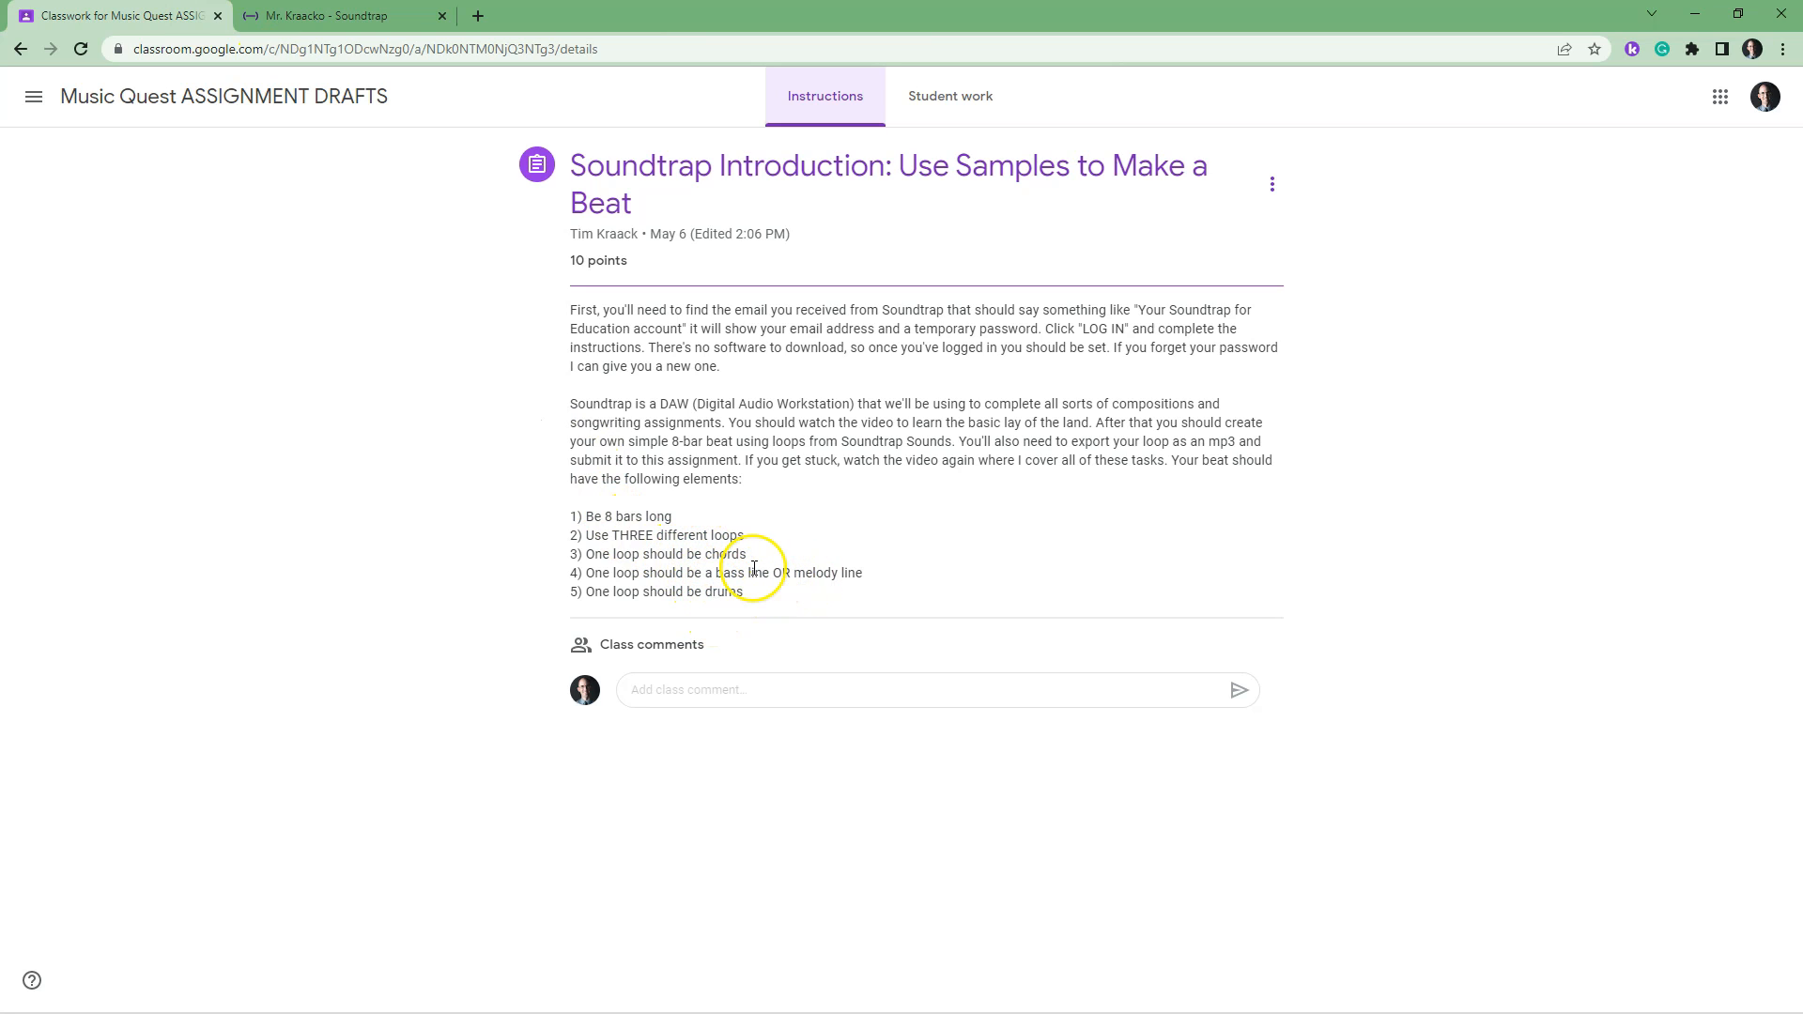
{"action": "left_click", "coordinate": [288, 17]}
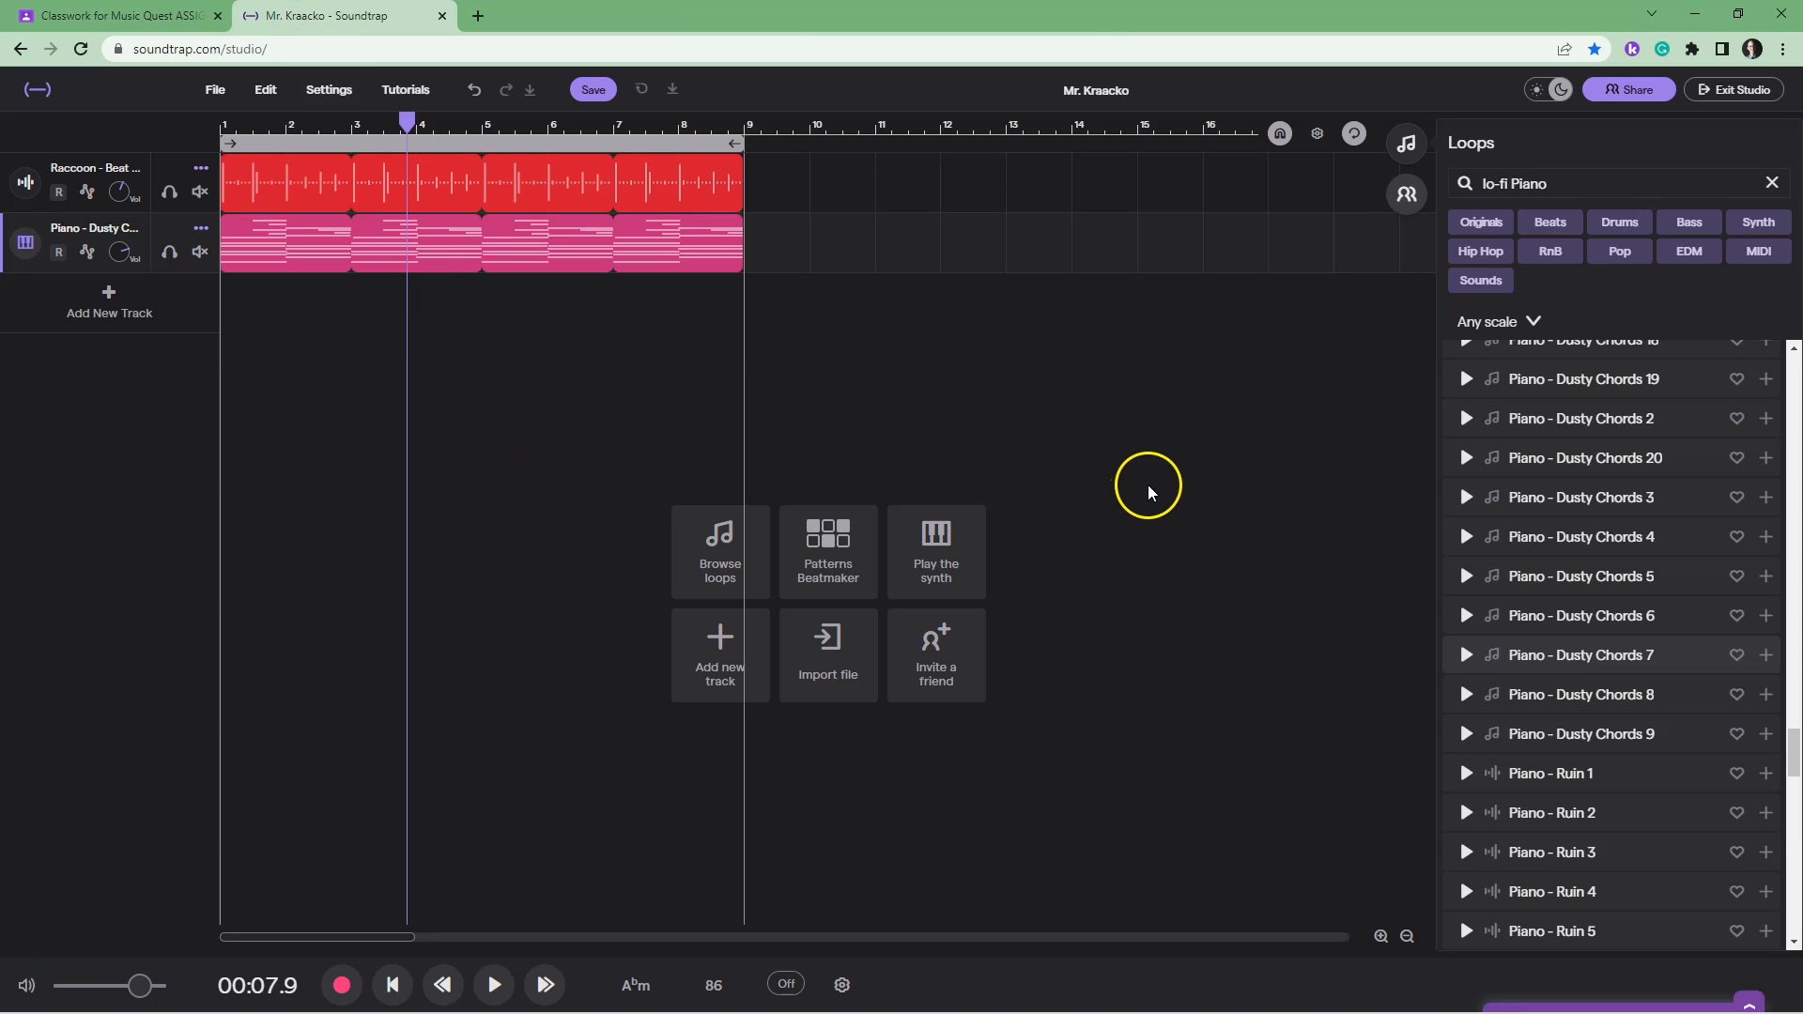
Step: Search the loops for "flute" and preview Toast - Texture Texture, Toast - Crazy Flute (Flute) and Vertigo - Synth Flute Line
{"action": "left_click_drag", "start_coordinate": [1563, 187], "coordinate": [1545, 184]}
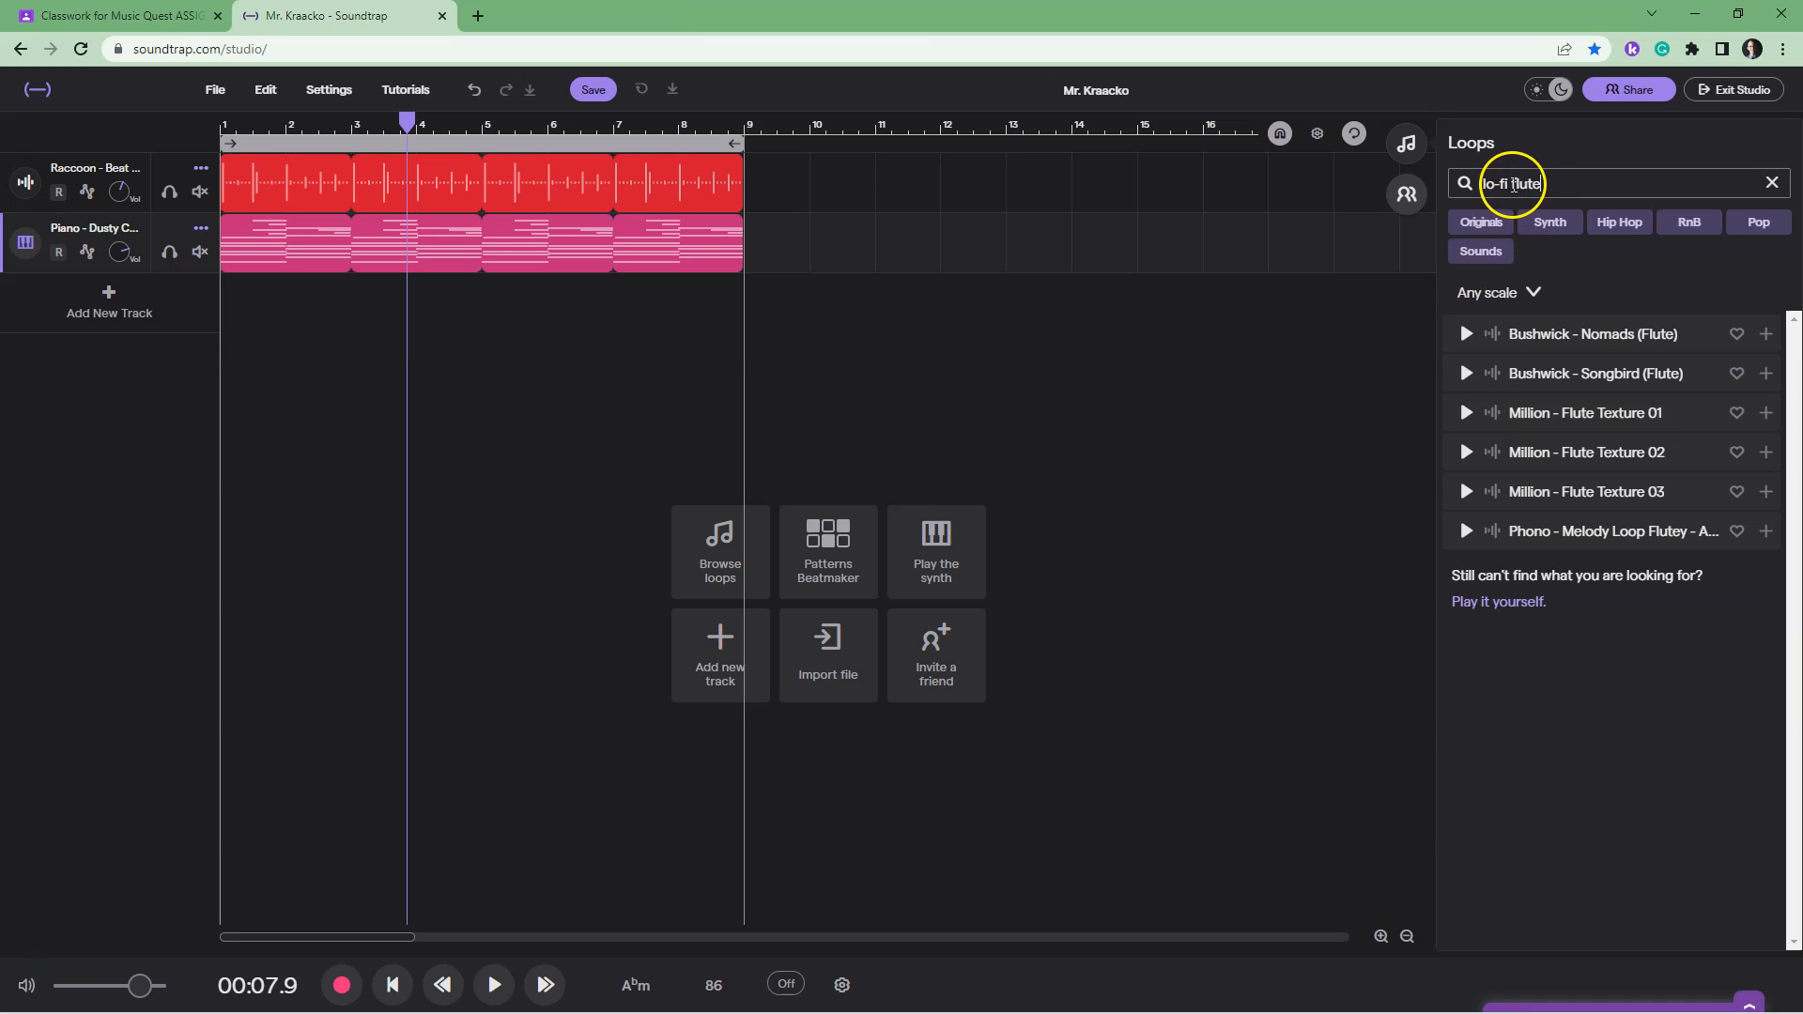
{"action": "scroll", "coordinate": [1477, 526], "scroll_direction": "down", "scroll_amount": 15}
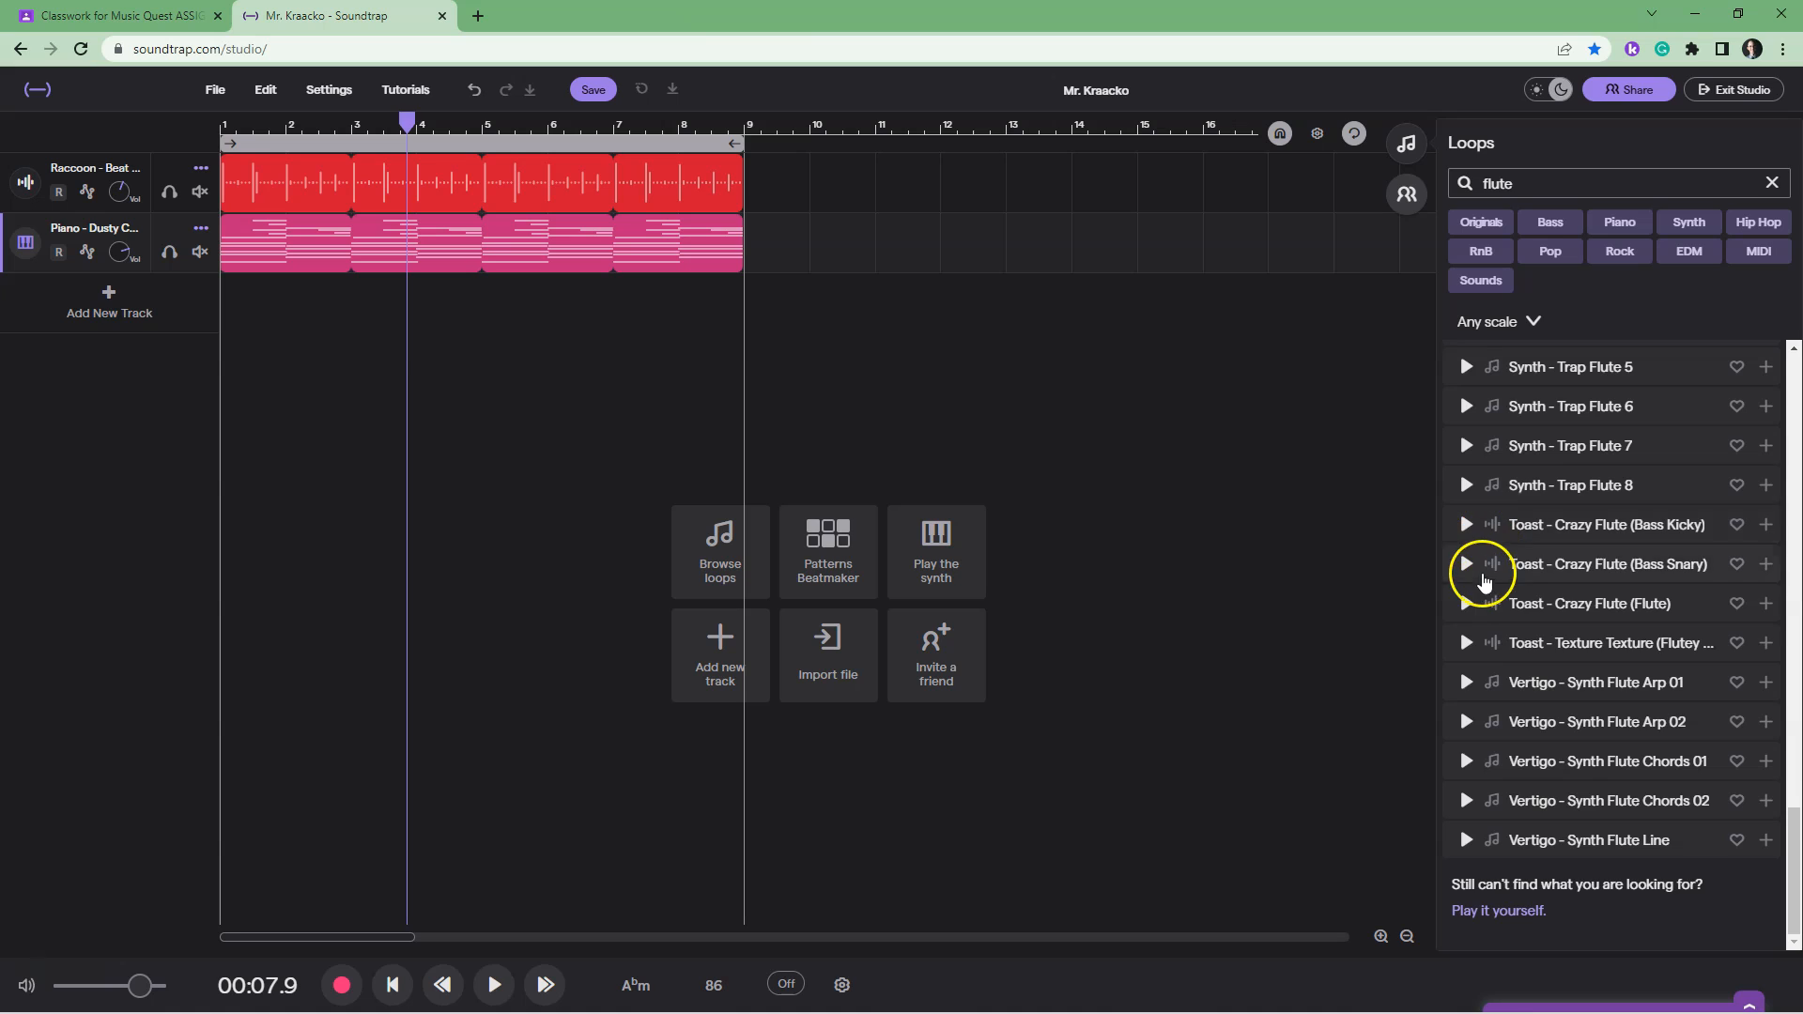
{"action": "left_click", "coordinate": [1465, 644]}
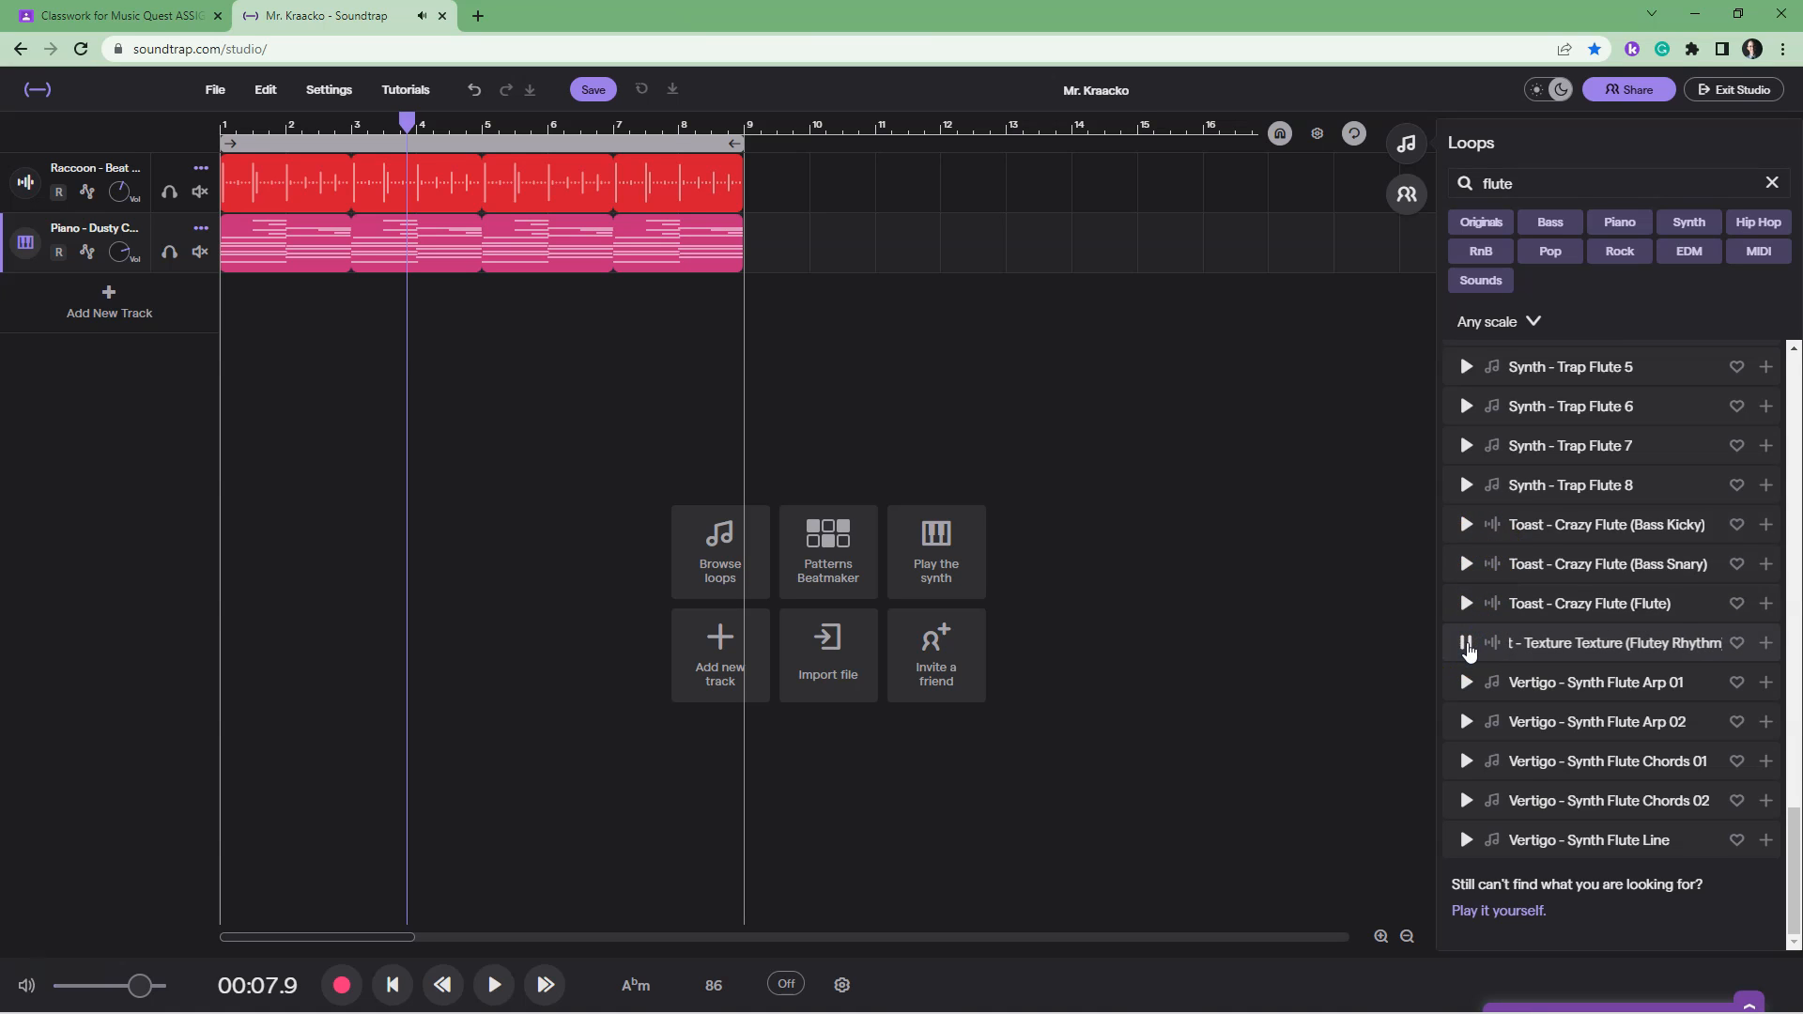
{"action": "left_click", "coordinate": [1469, 606]}
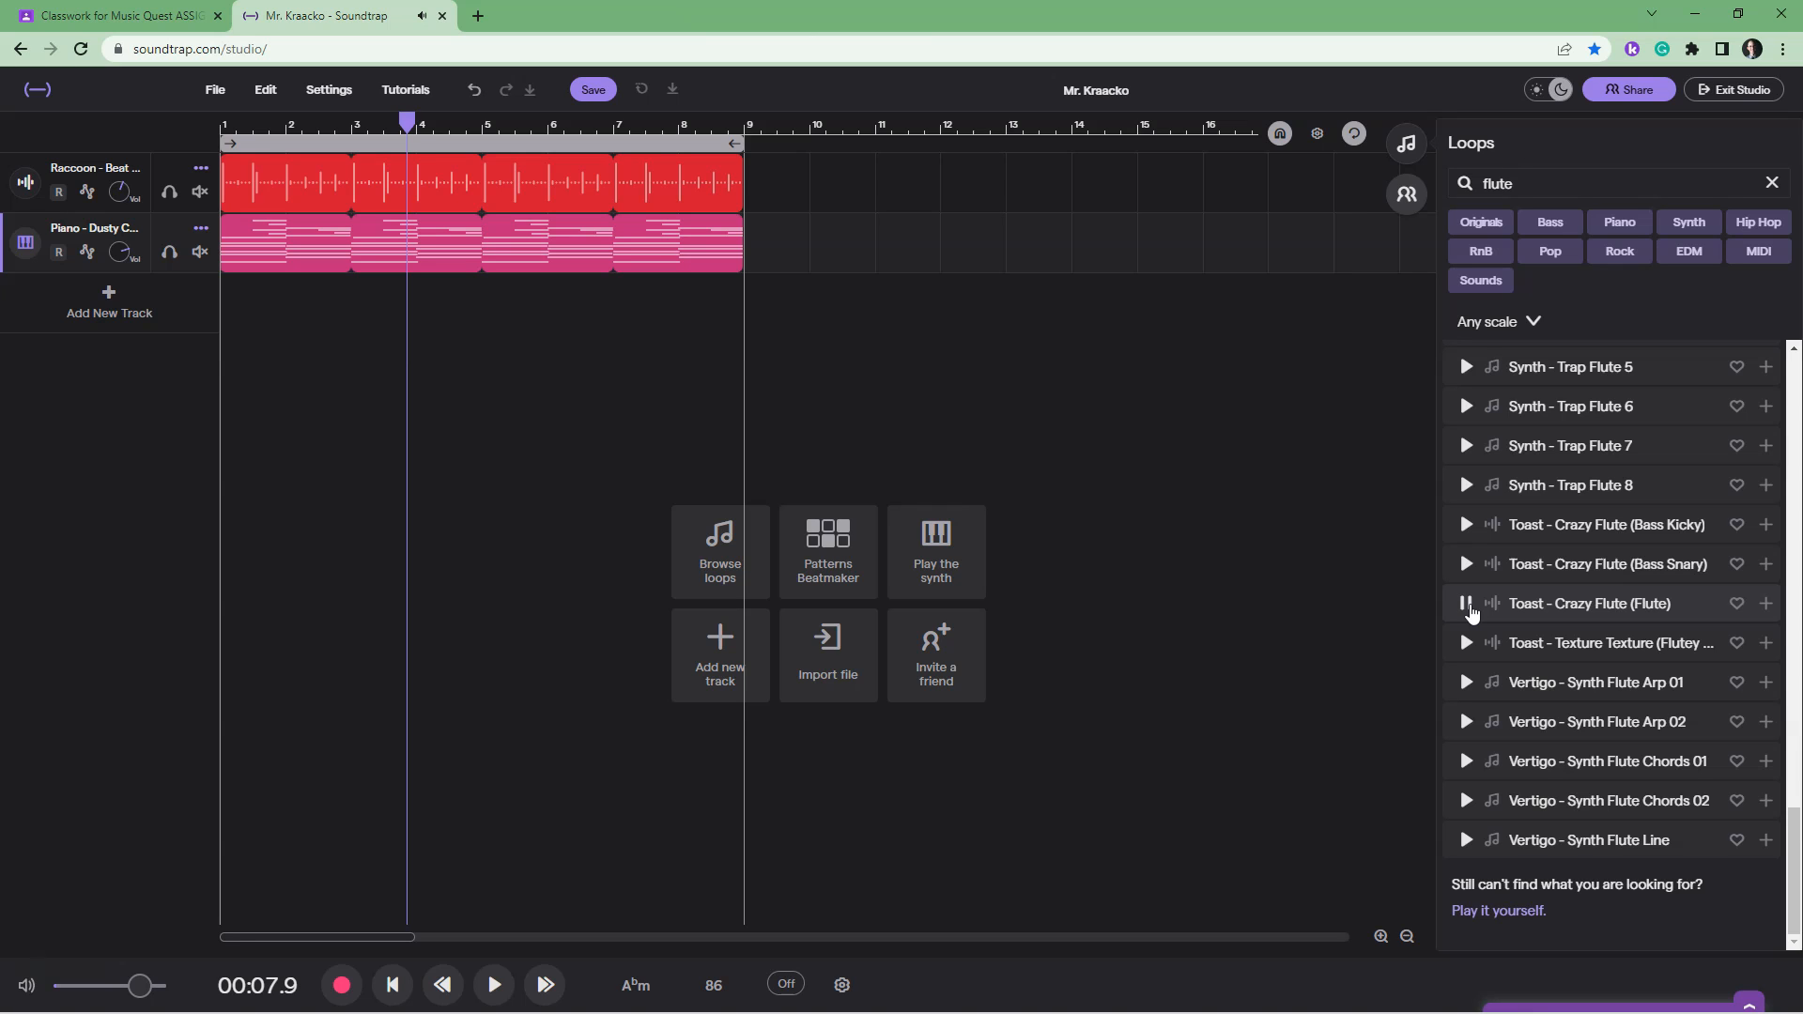
{"action": "scroll", "coordinate": [1487, 622], "scroll_direction": "up", "scroll_amount": 3}
{"action": "scroll", "coordinate": [1488, 658], "scroll_direction": "down", "scroll_amount": 3}
{"action": "left_click", "coordinate": [1466, 840]}
Step: Find the Synth - Trap Flute 1 loop and add it as a third track filling bars 1 to 8
{"action": "scroll", "coordinate": [1503, 601], "scroll_direction": "up", "scroll_amount": 5}
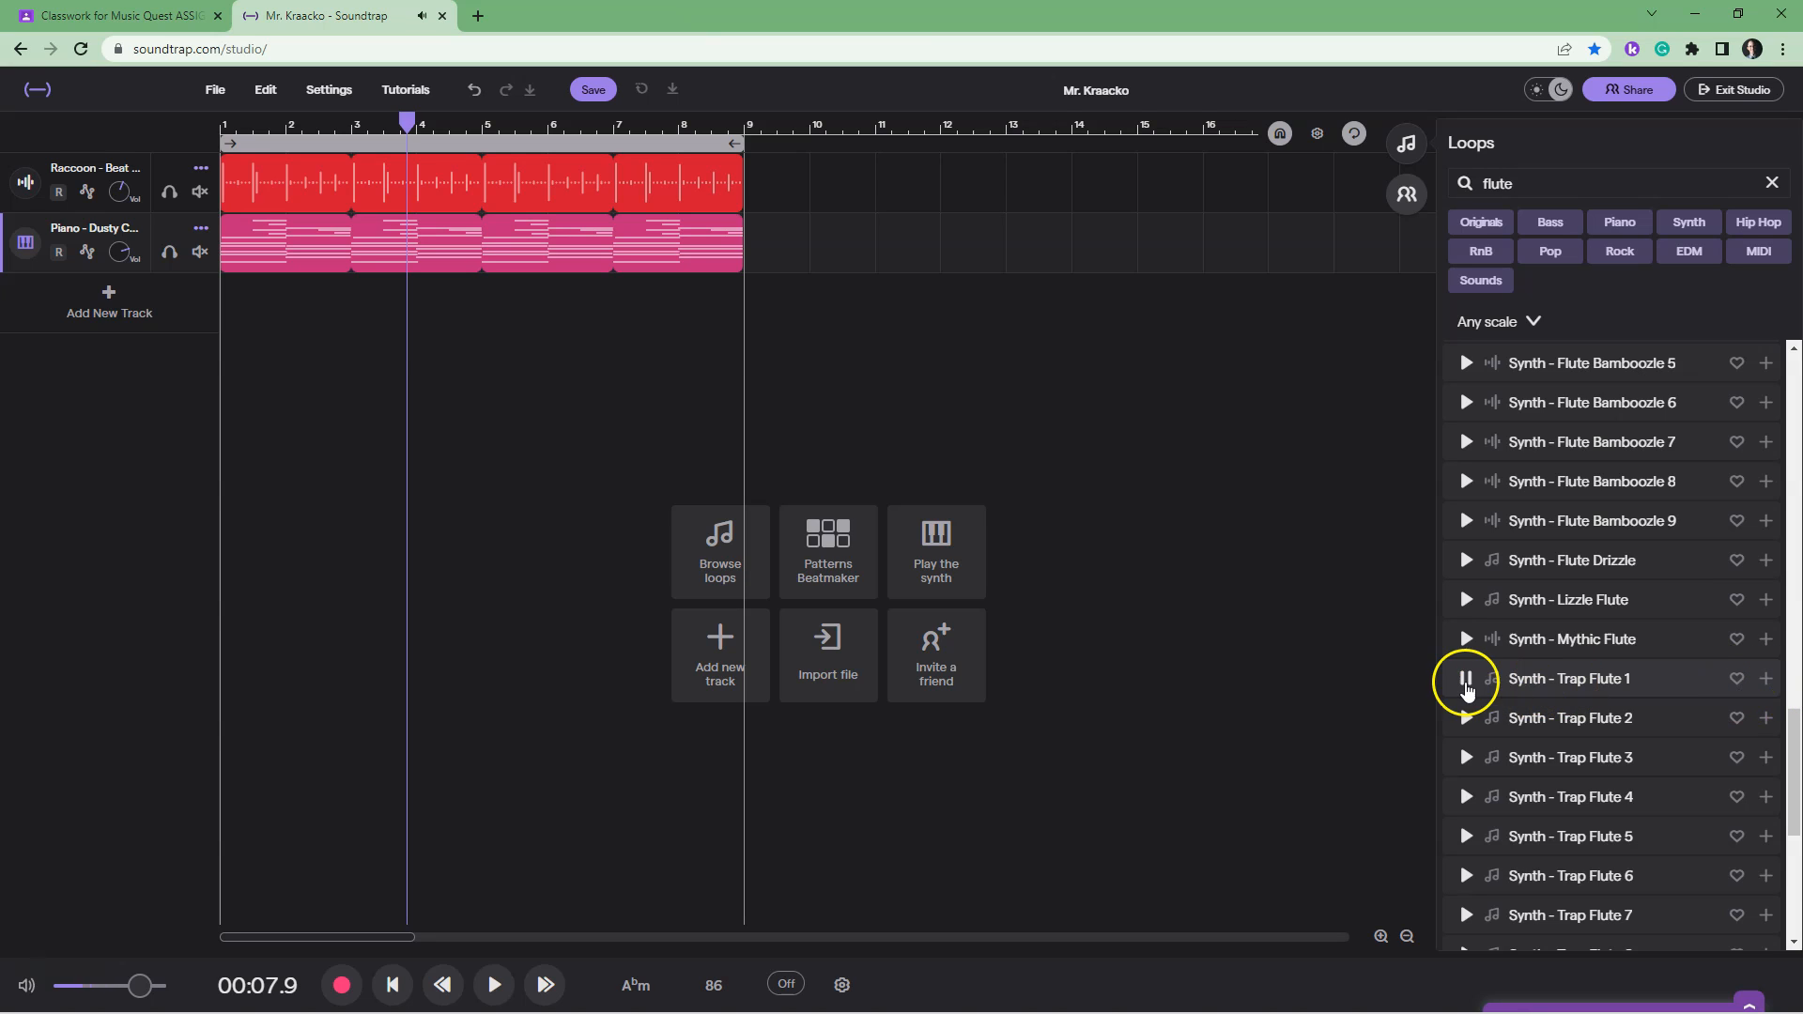
{"action": "left_click", "coordinate": [1765, 678]}
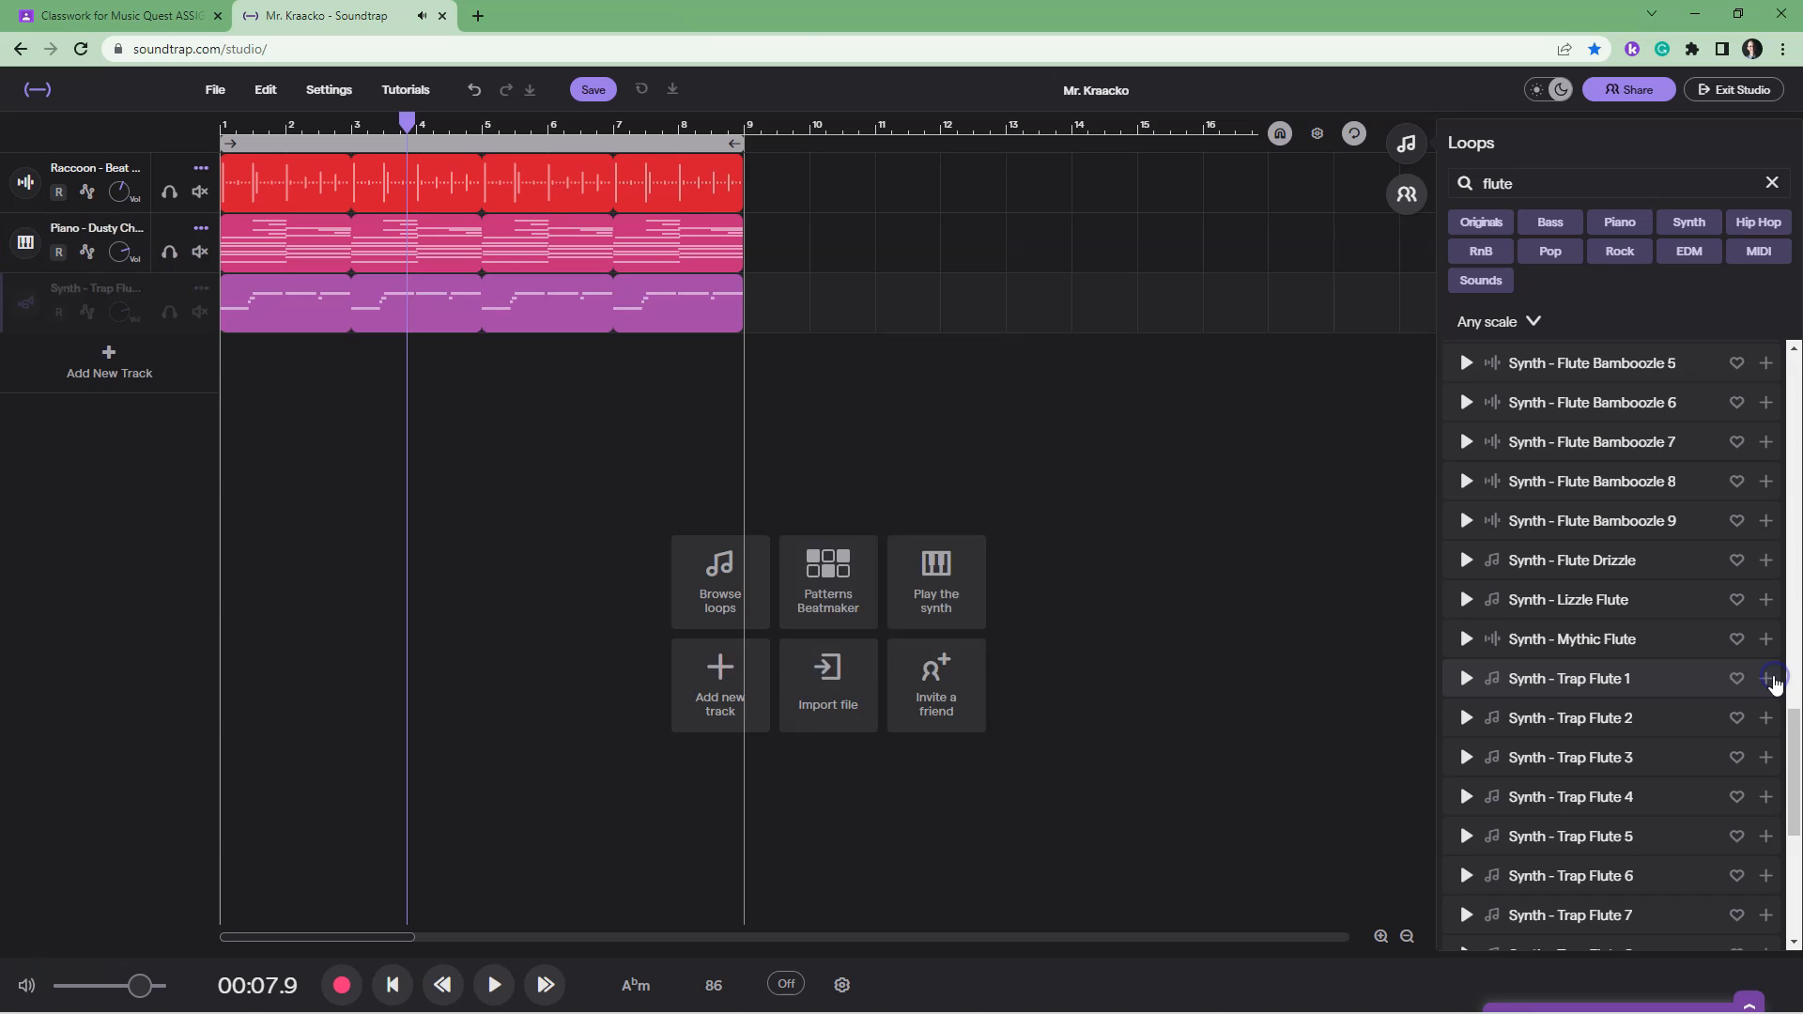
{"action": "left_click", "coordinate": [170, 319]}
Step: Play the three tracks together, restart playback from bar 1, and pause around bar 2
{"action": "left_click", "coordinate": [494, 984]}
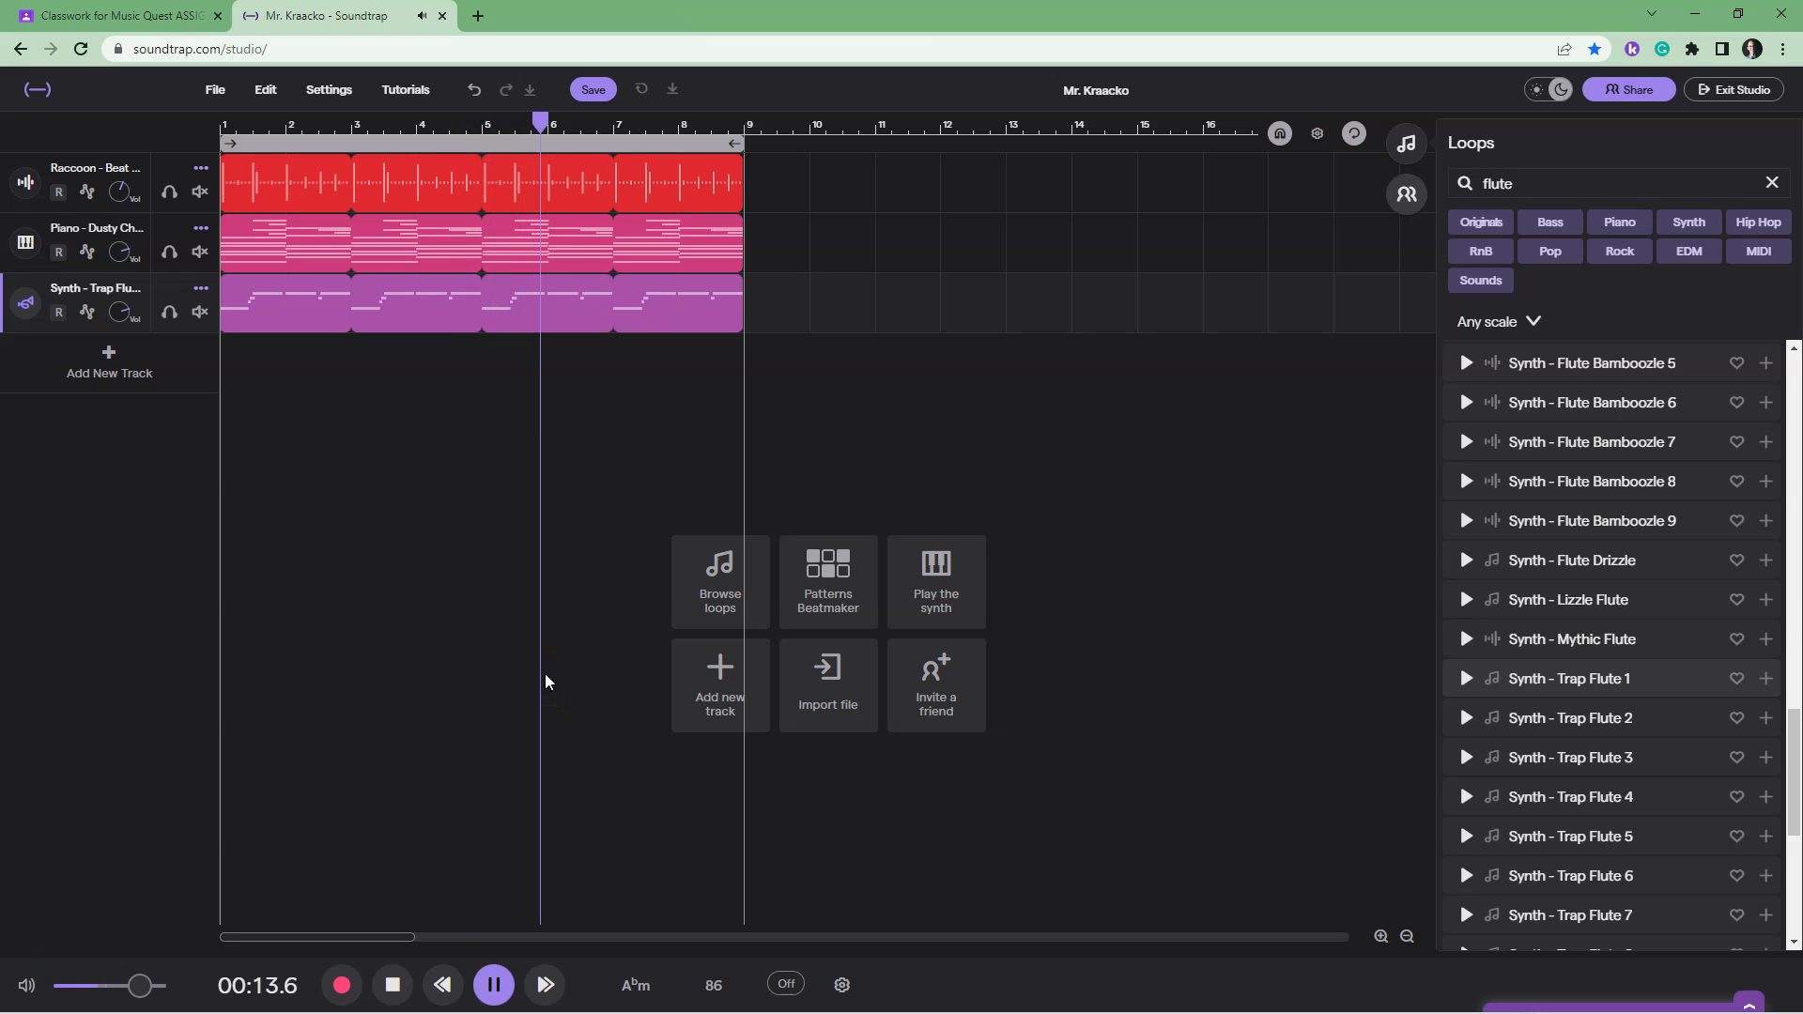
{"action": "left_click", "coordinate": [571, 662]}
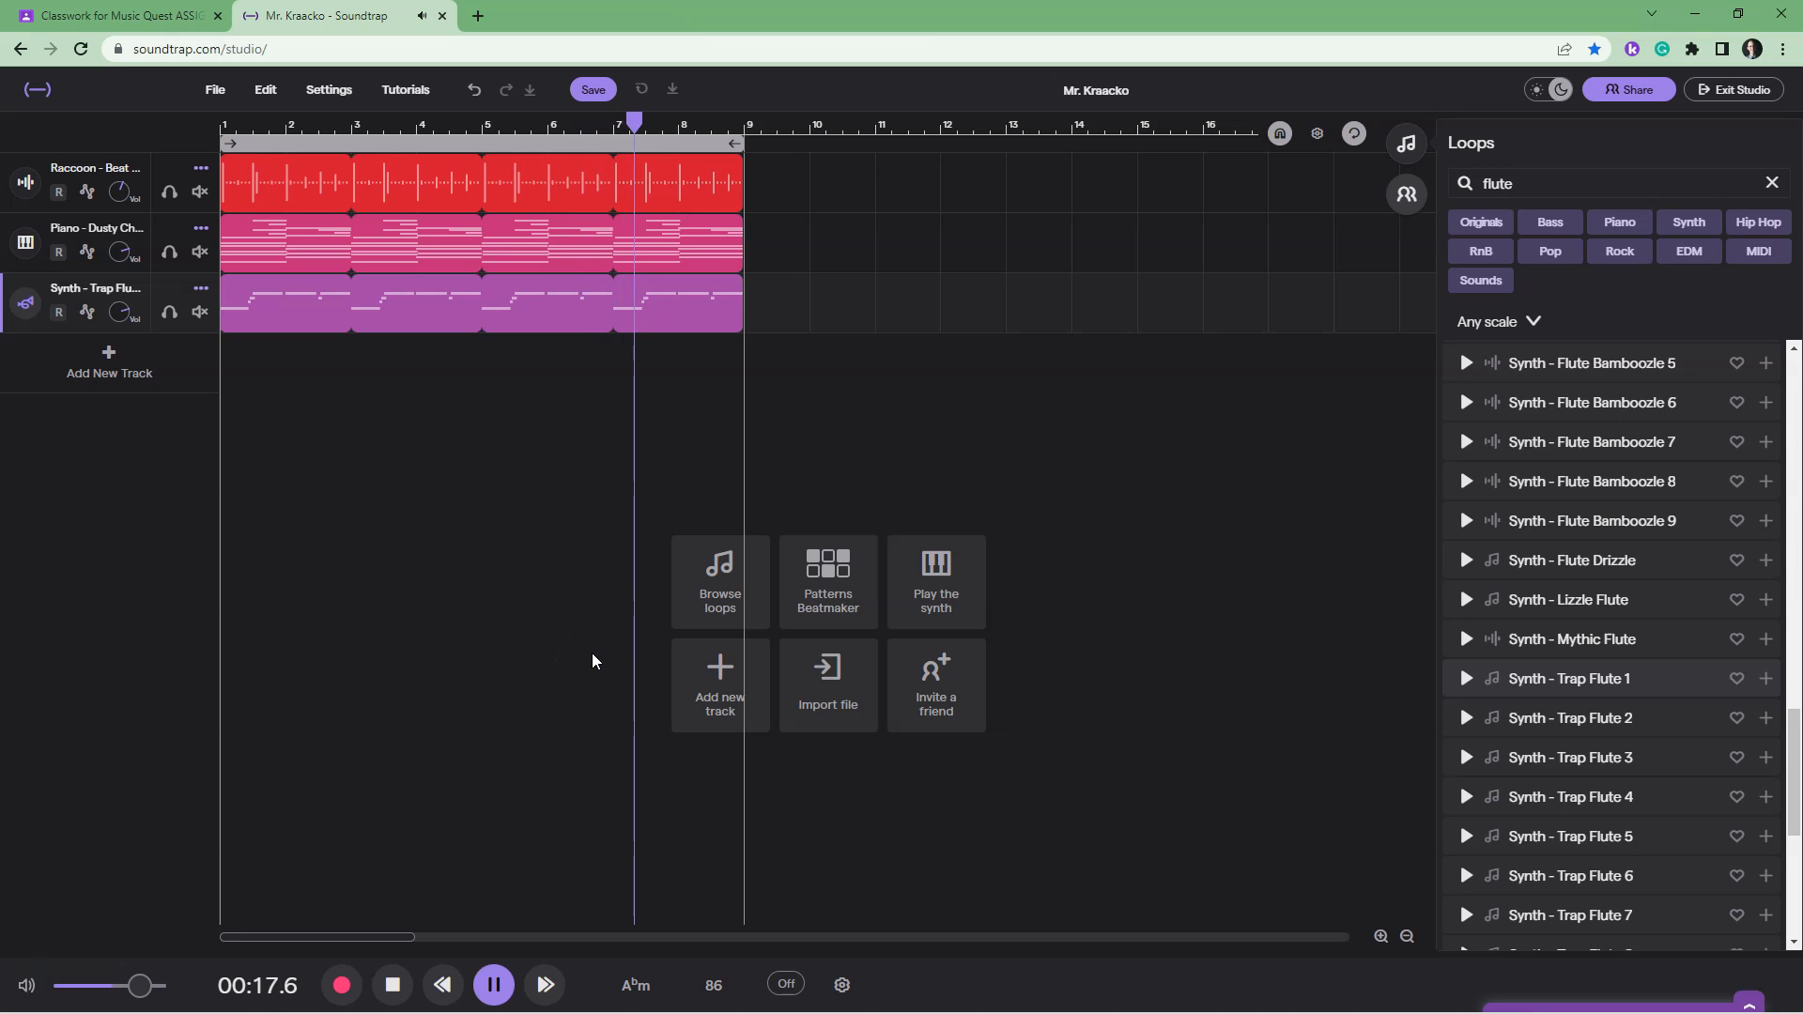
{"action": "left_click", "coordinate": [671, 193]}
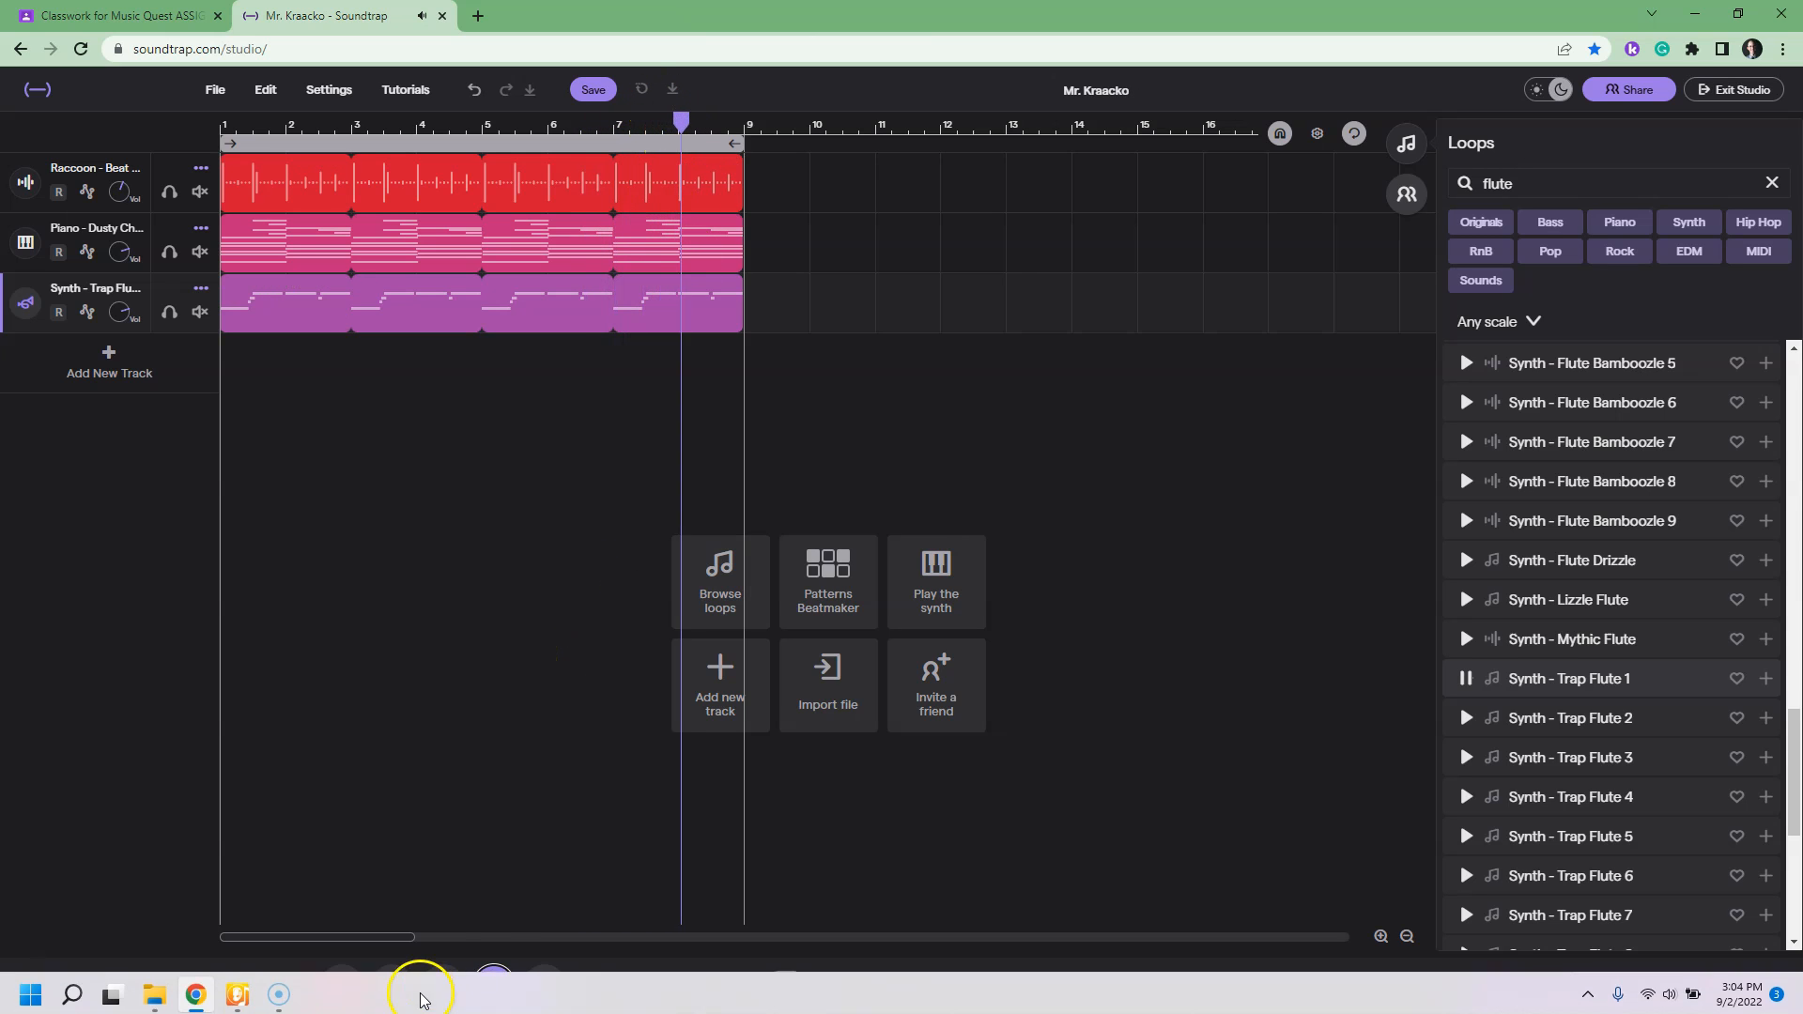
{"action": "left_click", "coordinate": [494, 984]}
{"action": "left_click_drag", "start_coordinate": [705, 120], "coordinate": [204, 178]}
{"action": "left_click", "coordinate": [483, 982]}
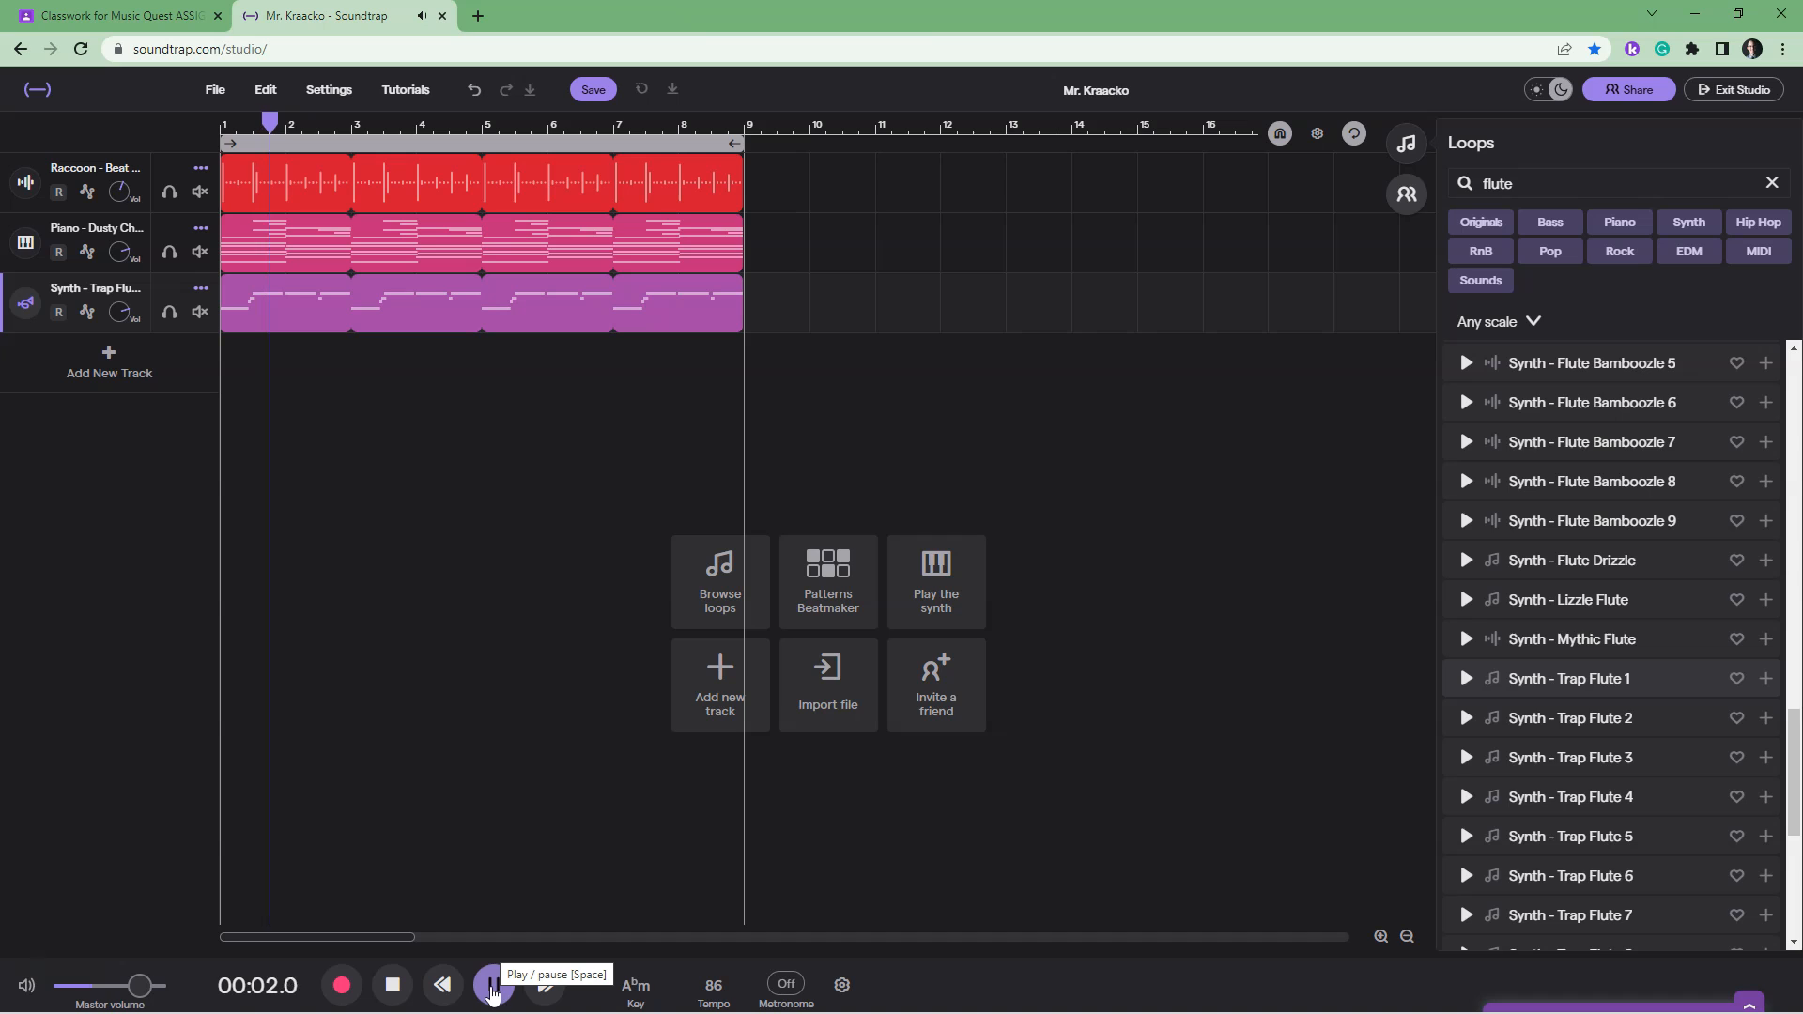
{"action": "left_click", "coordinate": [493, 984]}
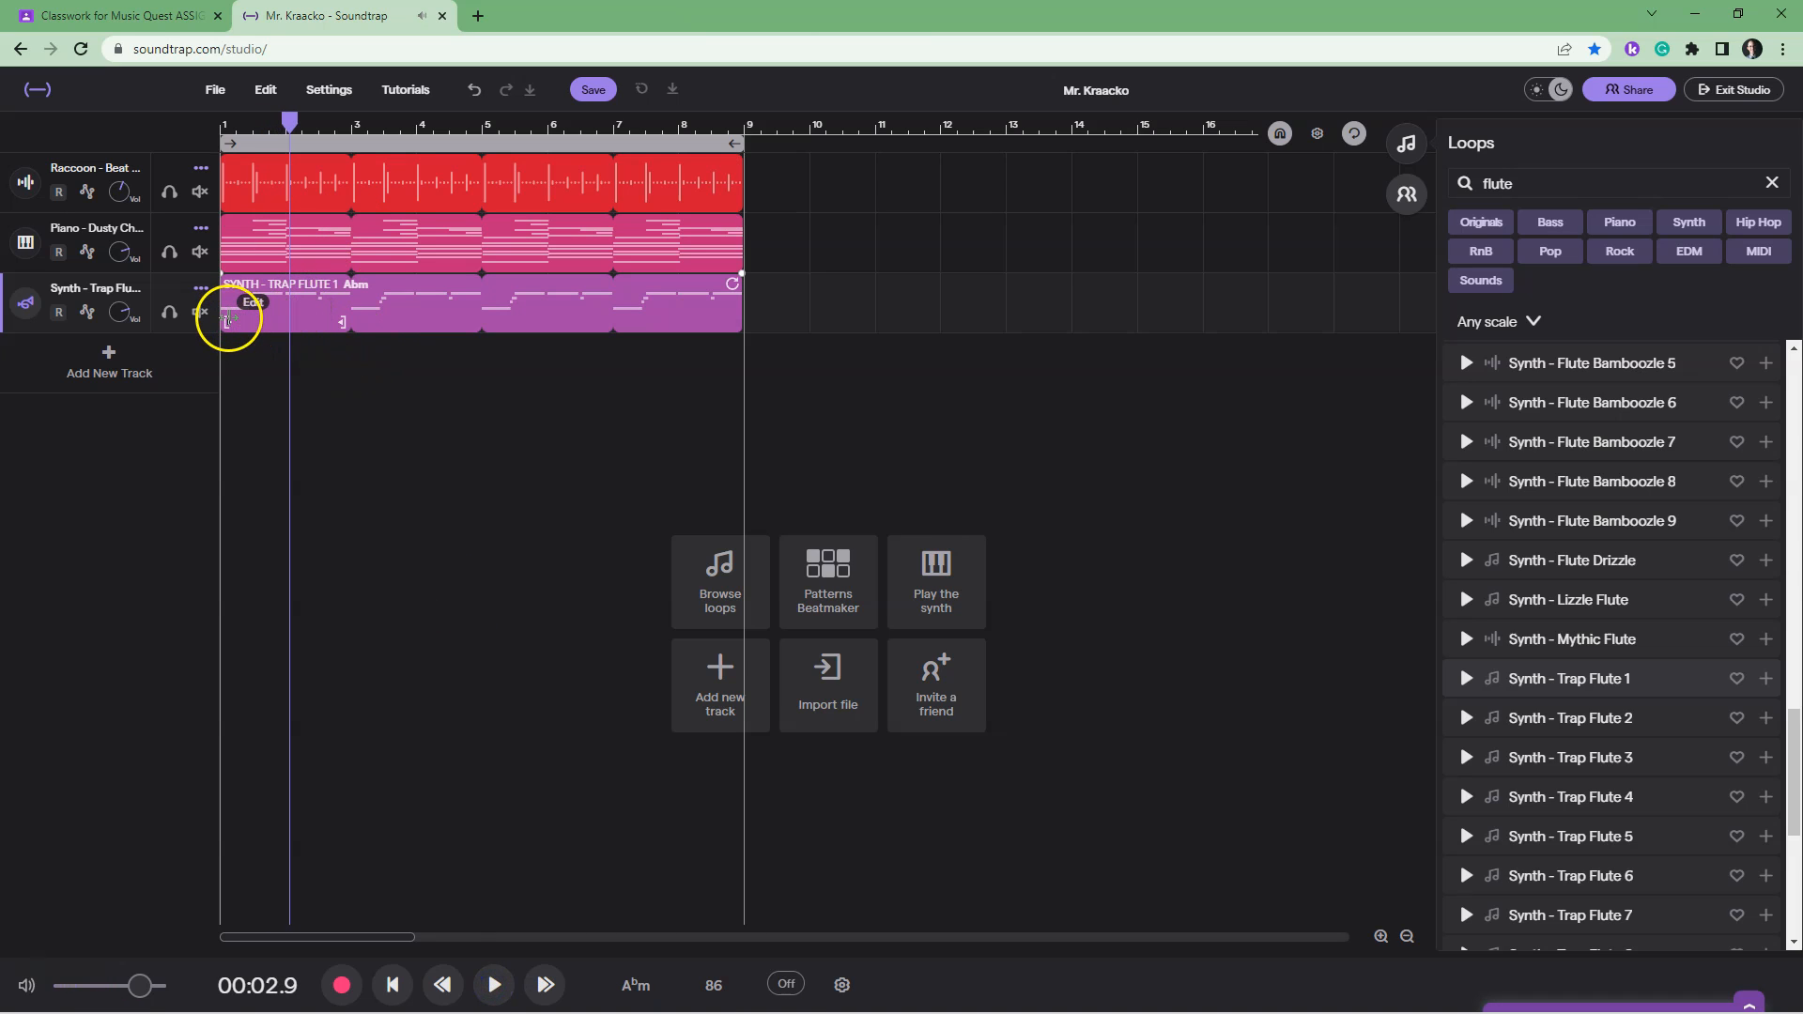
Step: Shorten the flute region to a single two-bar pass over bars 1 and 2, and try trimming its start to bar 2
{"action": "left_click_drag", "start_coordinate": [230, 321], "coordinate": [291, 322]}
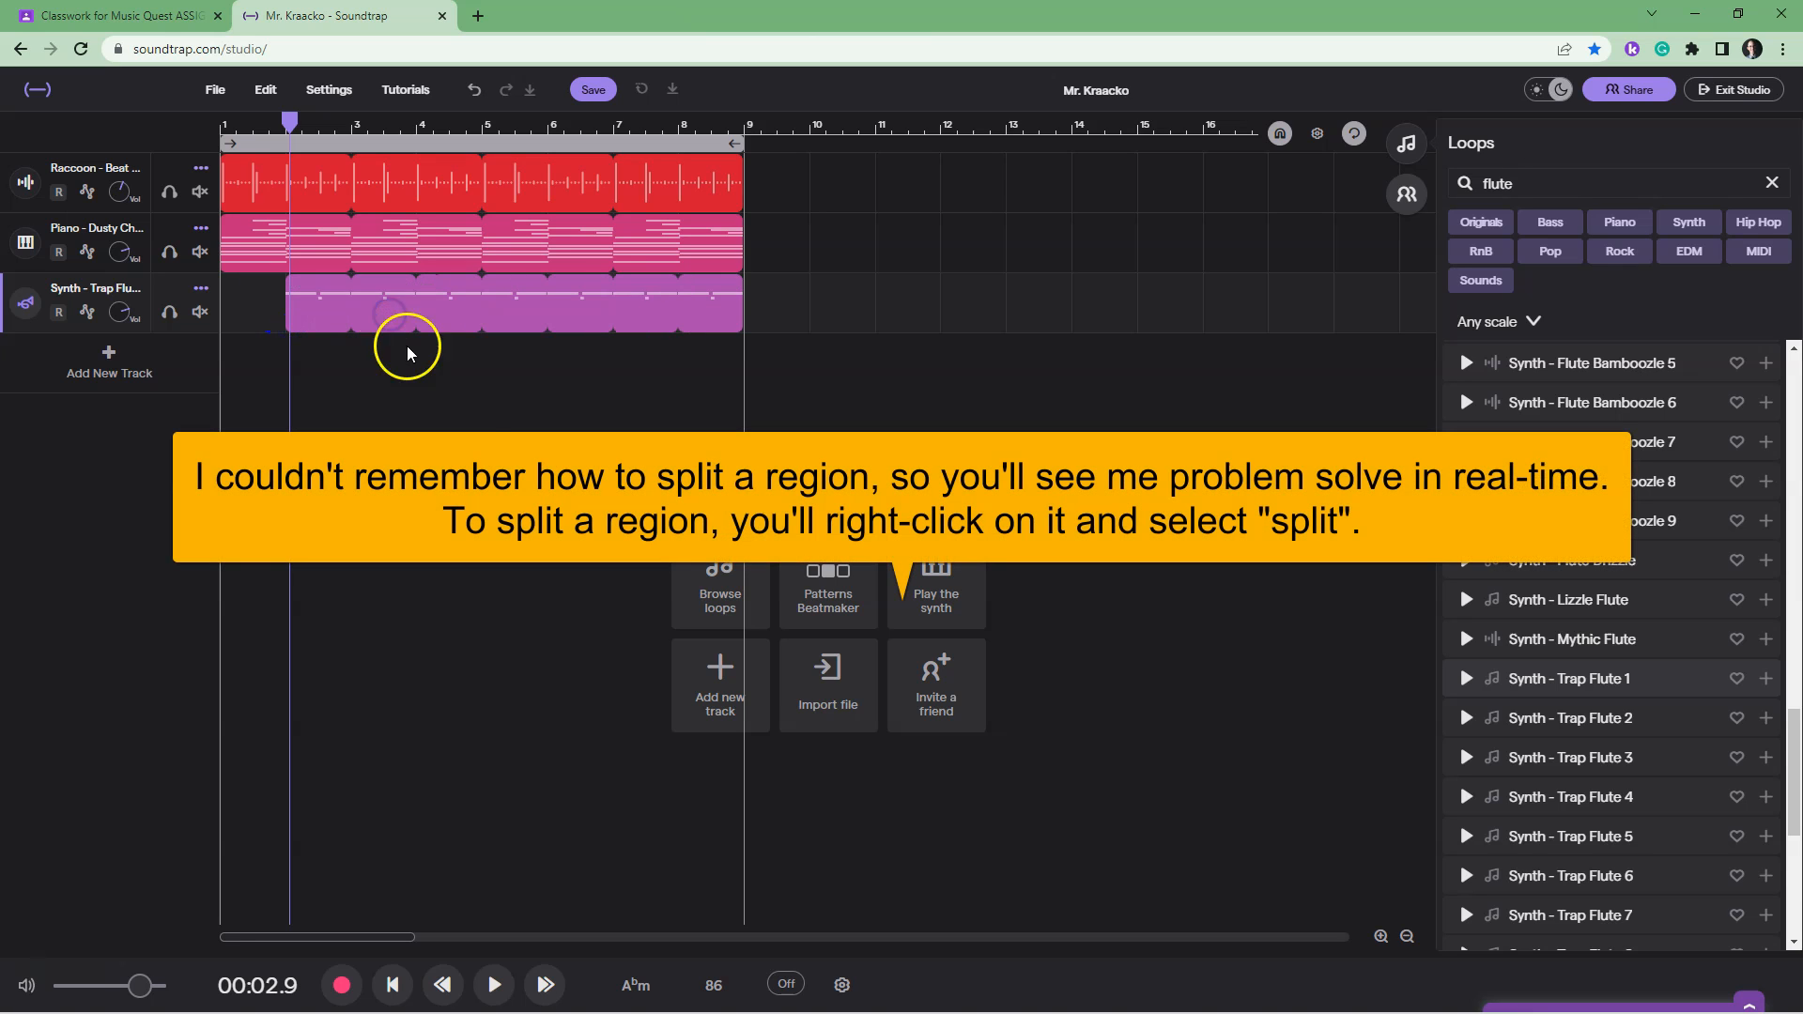
{"action": "left_click_drag", "start_coordinate": [293, 323], "coordinate": [208, 326]}
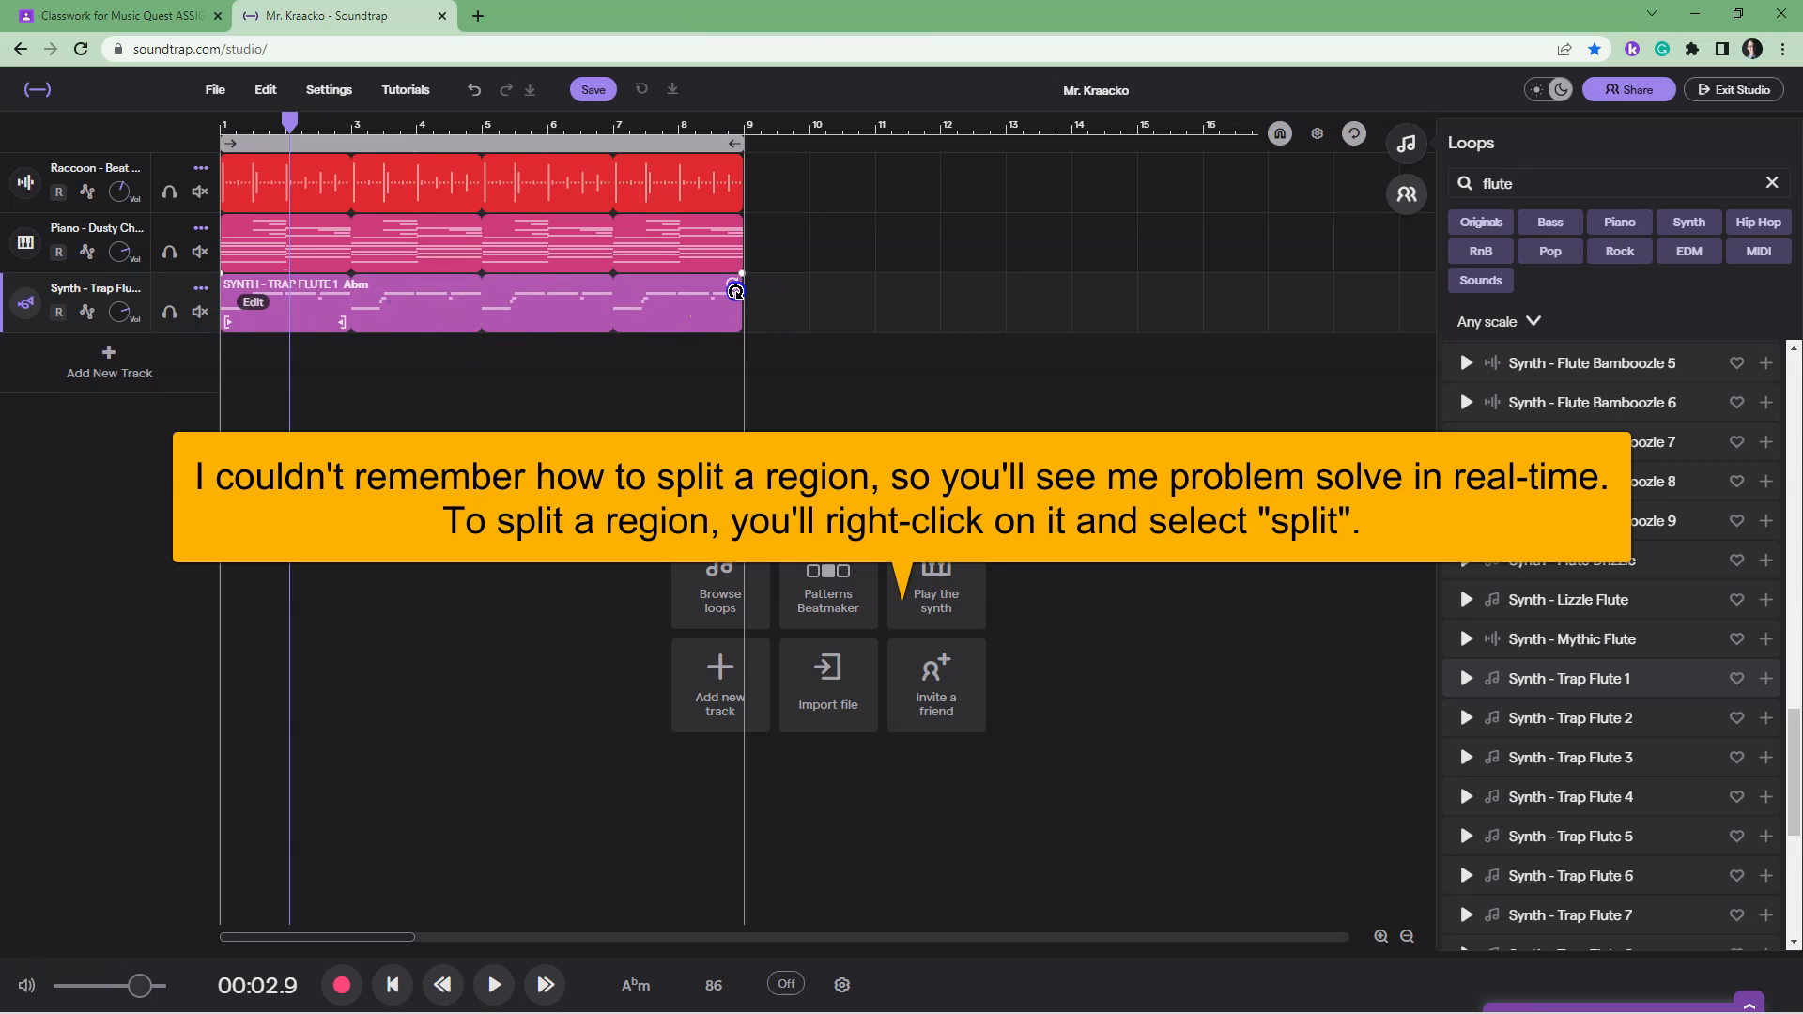
{"action": "left_click_drag", "start_coordinate": [709, 294], "coordinate": [349, 318]}
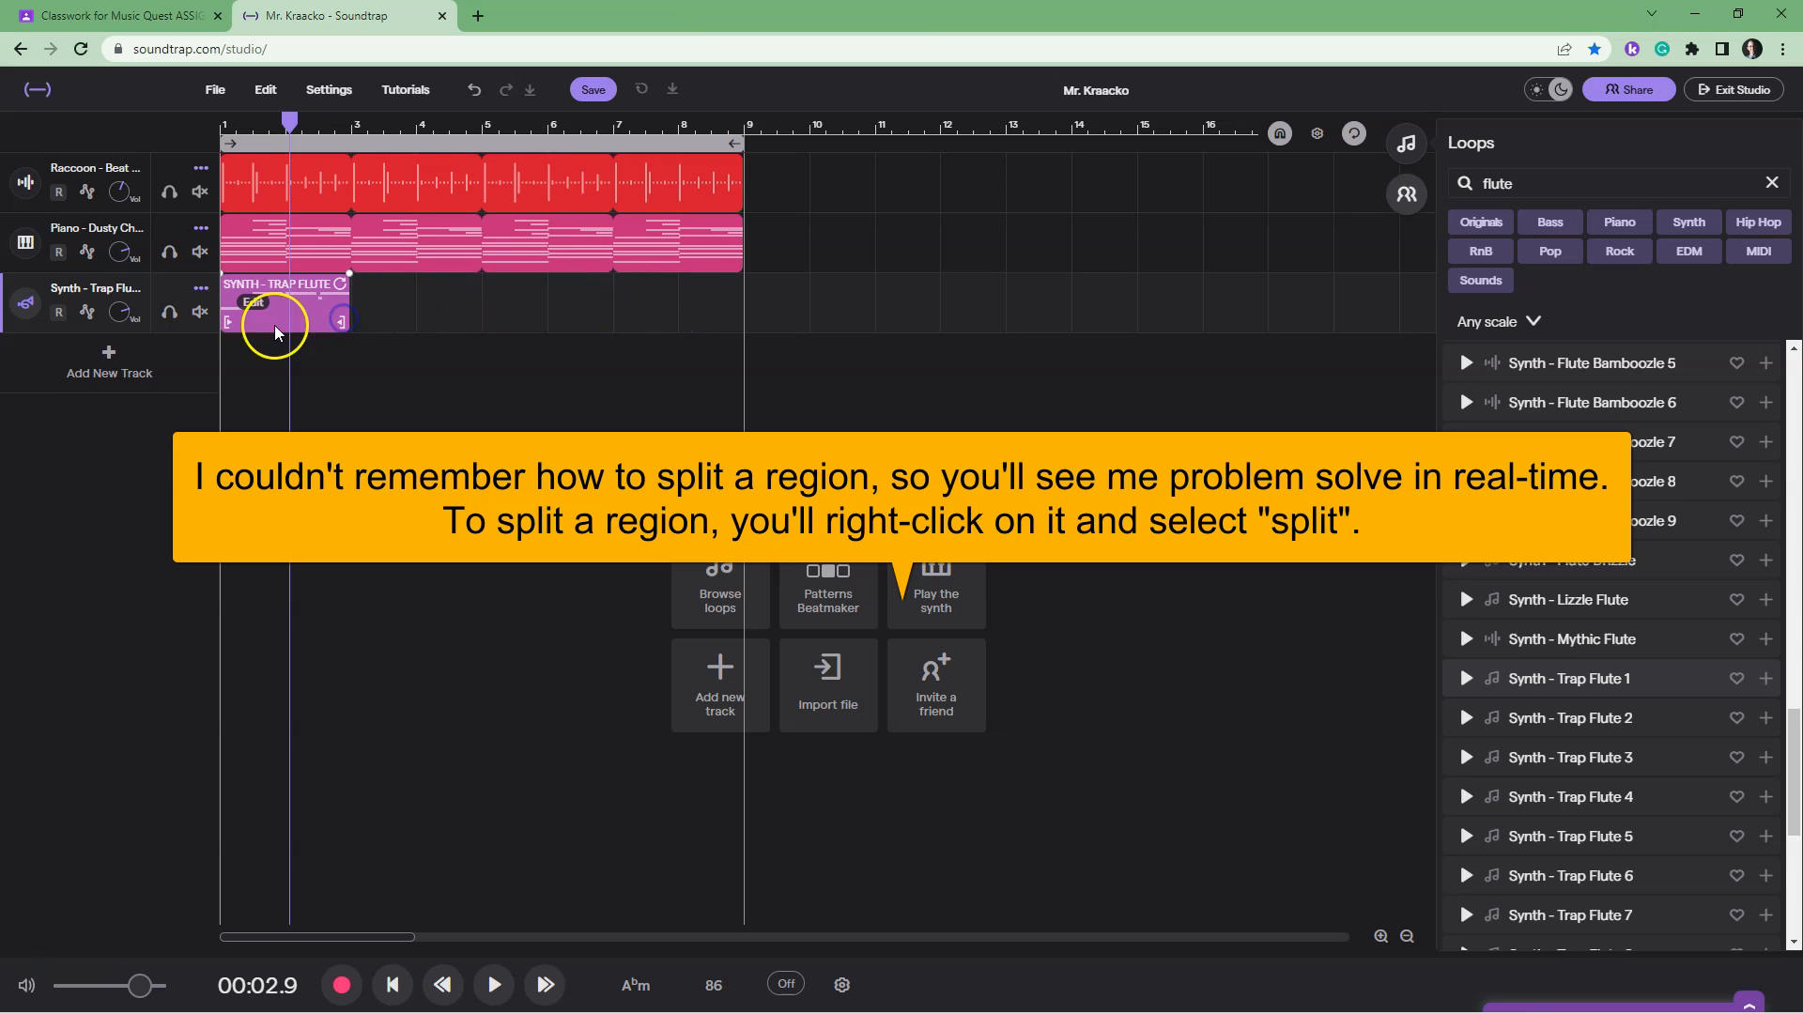
{"action": "left_click_drag", "start_coordinate": [234, 324], "coordinate": [277, 323]}
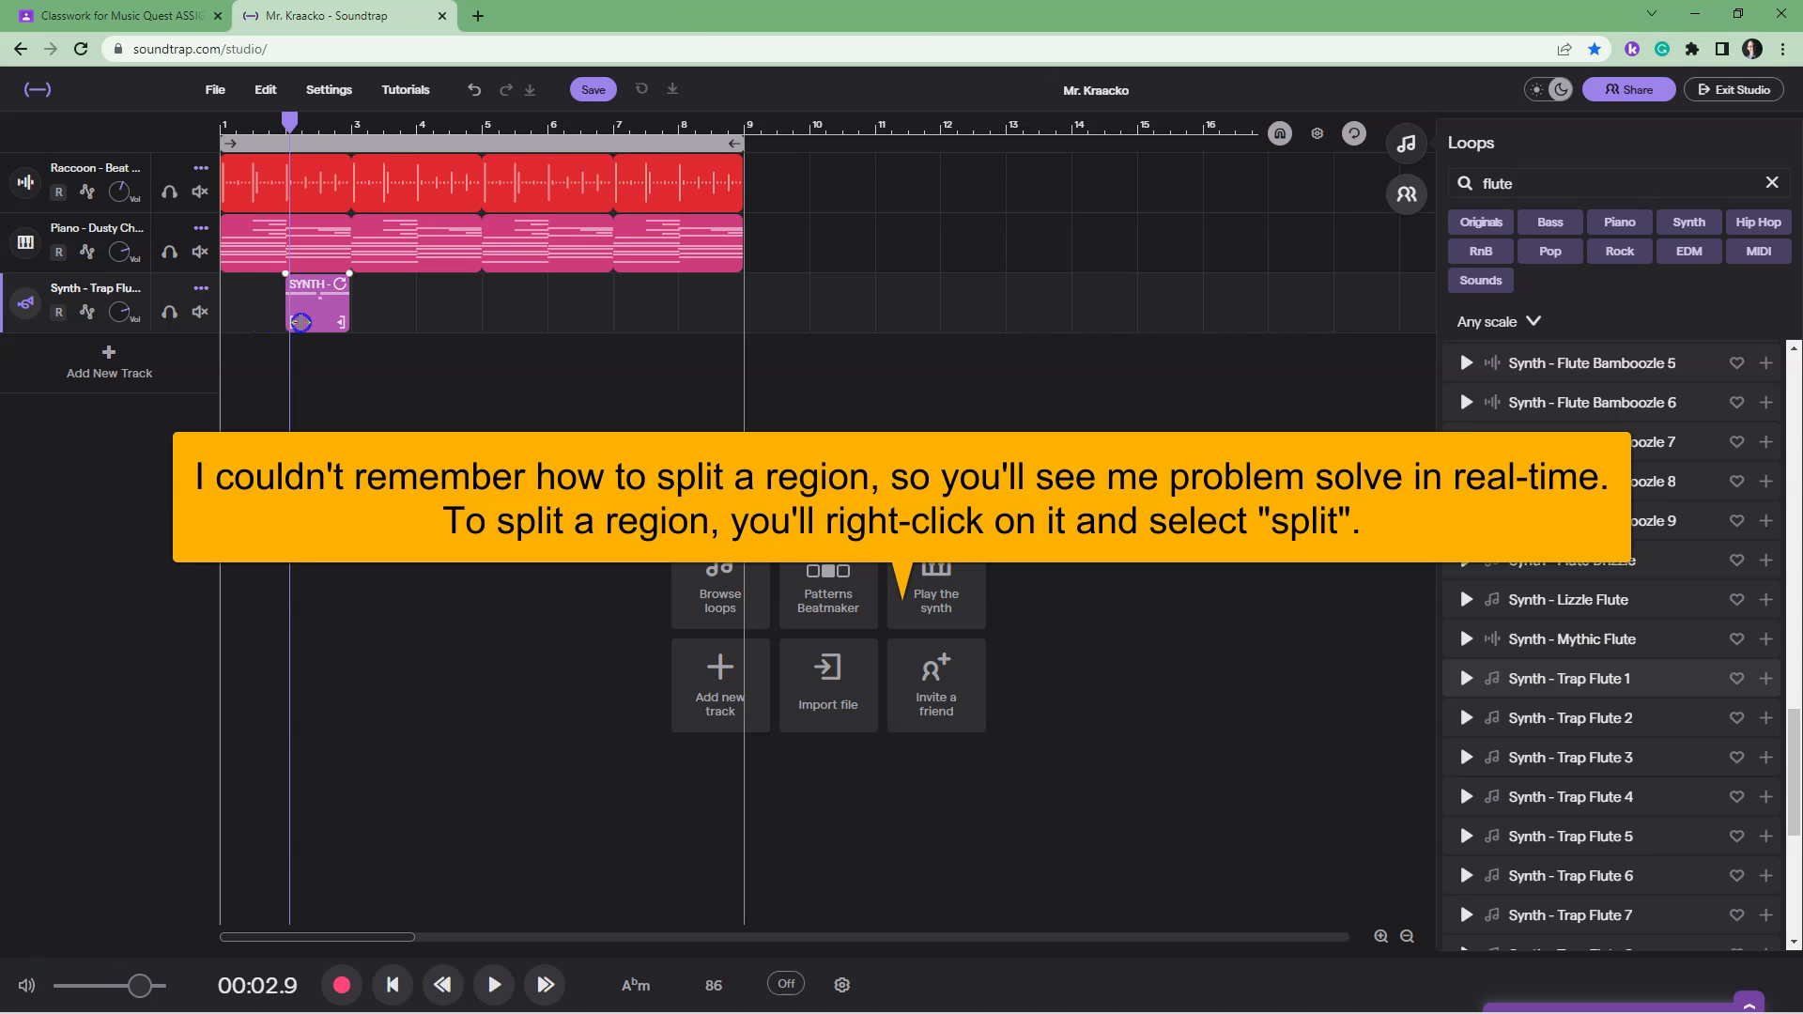
{"action": "left_click_drag", "start_coordinate": [316, 313], "coordinate": [225, 323]}
Step: Split the two-bar flute region at the start of bar 2
{"action": "left_click", "coordinate": [285, 319]}
{"action": "right_click", "coordinate": [285, 319]}
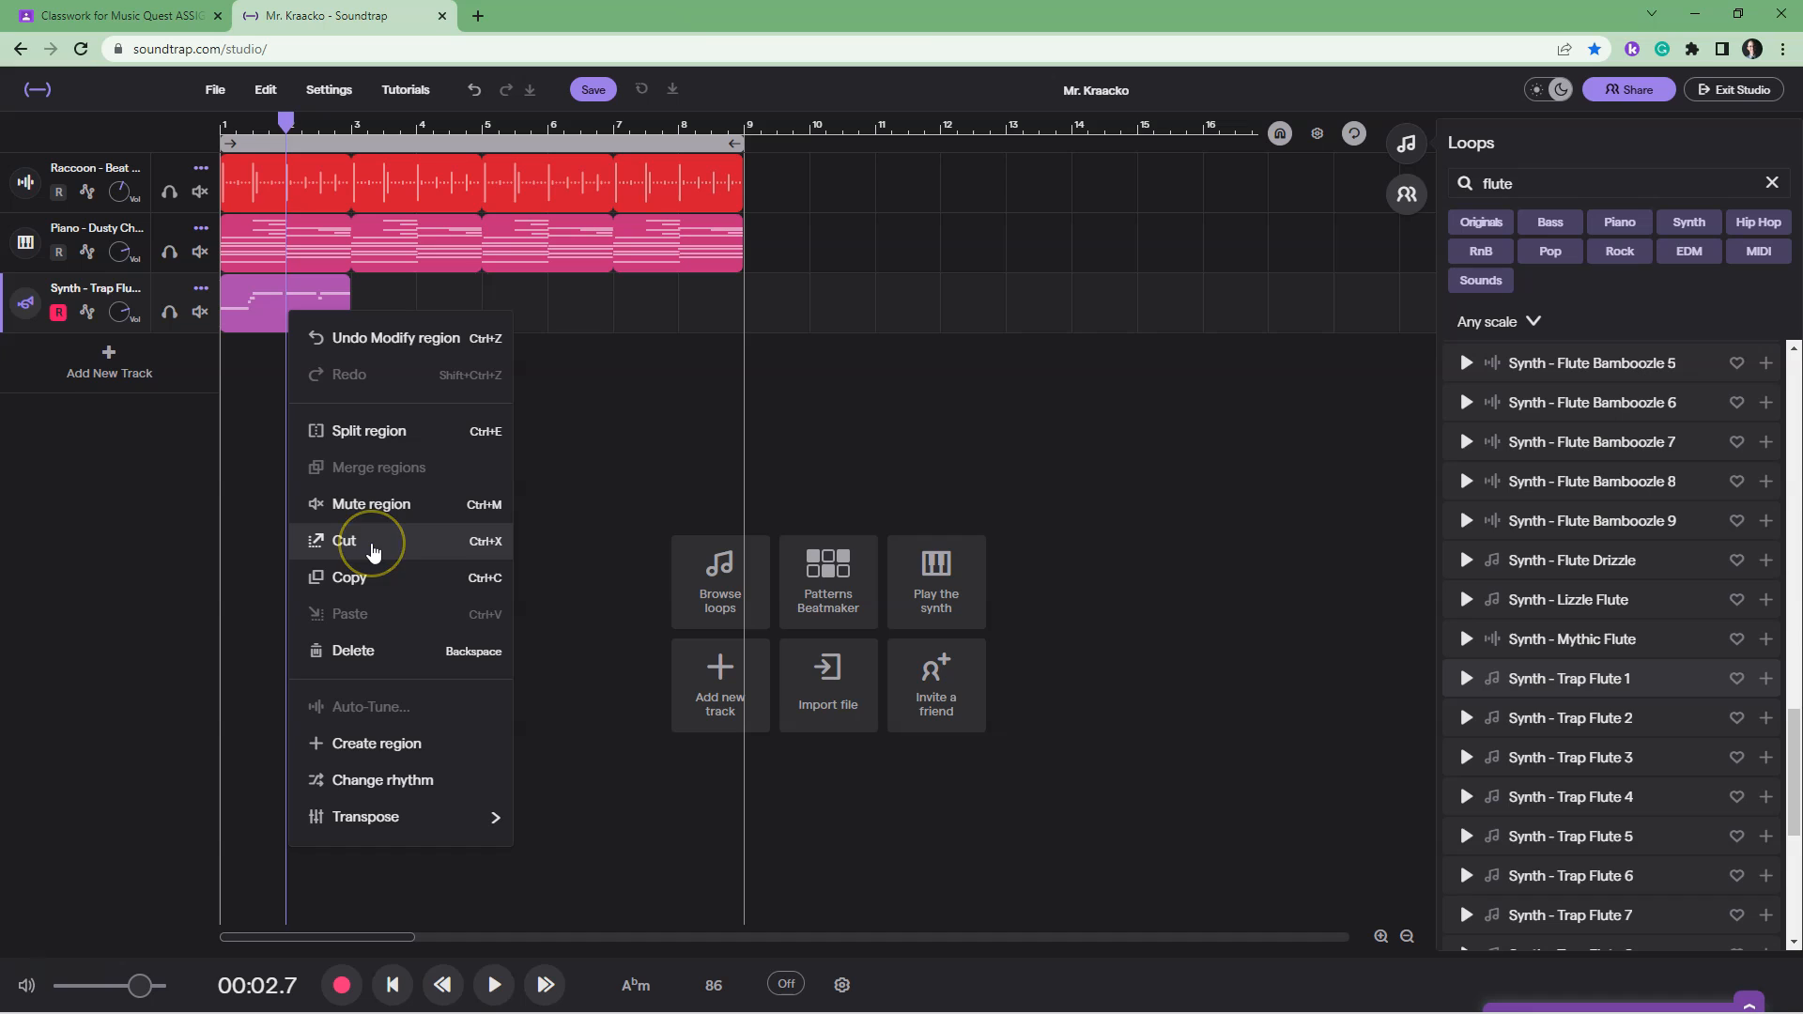
{"action": "left_click", "coordinate": [373, 434]}
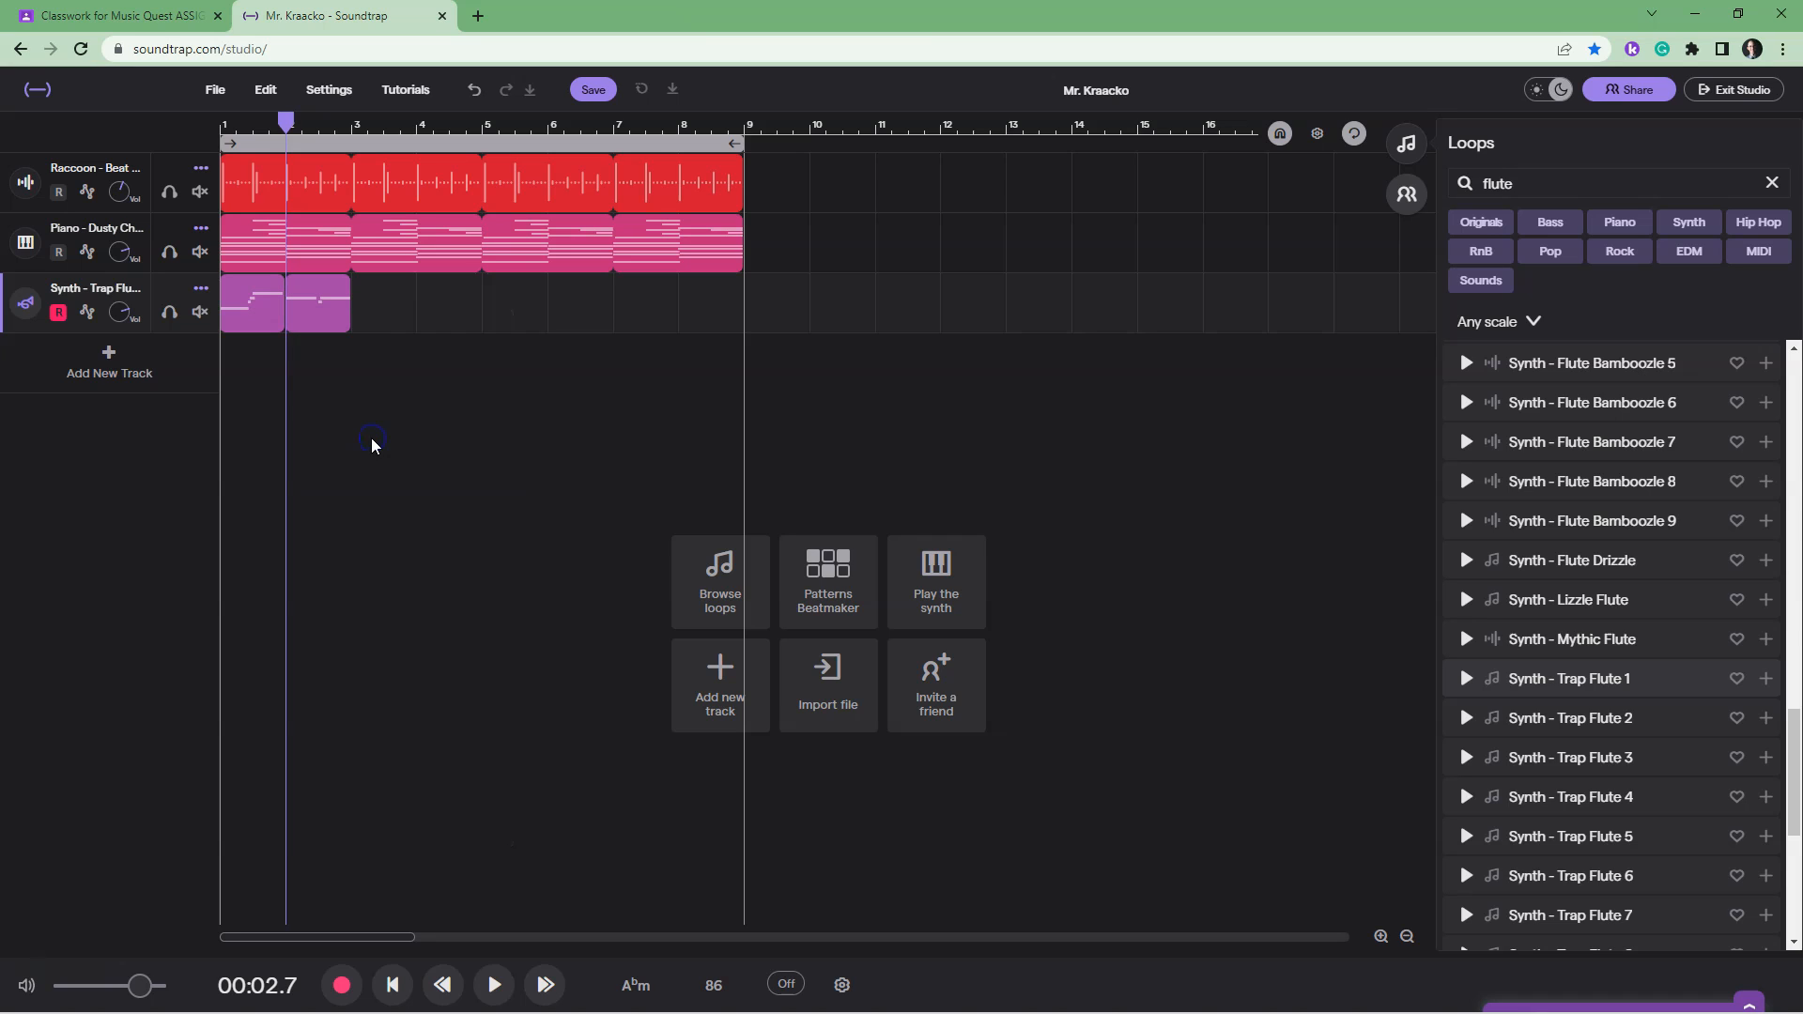
Step: Swap the two flute halves so the second half plays in bar 1 and the first half in bar 2
{"action": "mouse_move", "coordinate": [290, 316]}
{"action": "left_mouse_down"}
{"action": "mouse_move", "coordinate": [389, 316]}
{"action": "mouse_move", "coordinate": [313, 322]}
{"action": "left_mouse_up"}
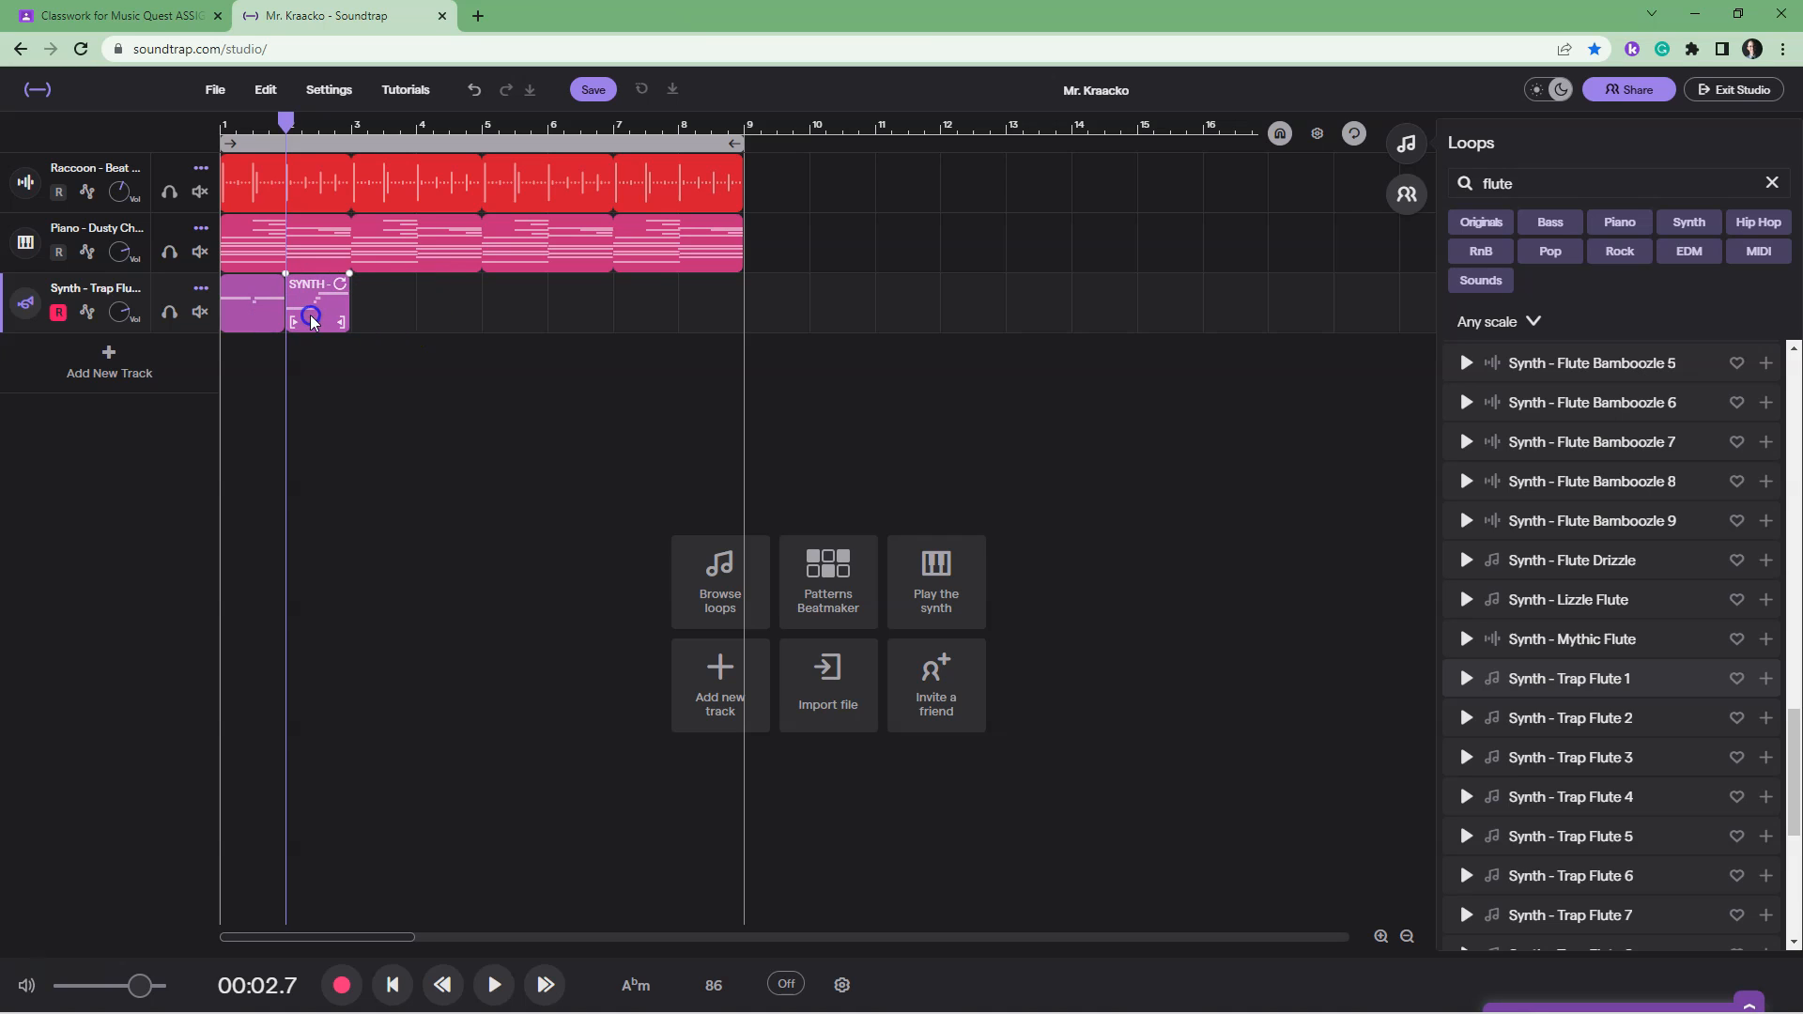
{"action": "left_click", "coordinate": [309, 316]}
{"action": "left_click_drag", "start_coordinate": [317, 320], "coordinate": [249, 320]}
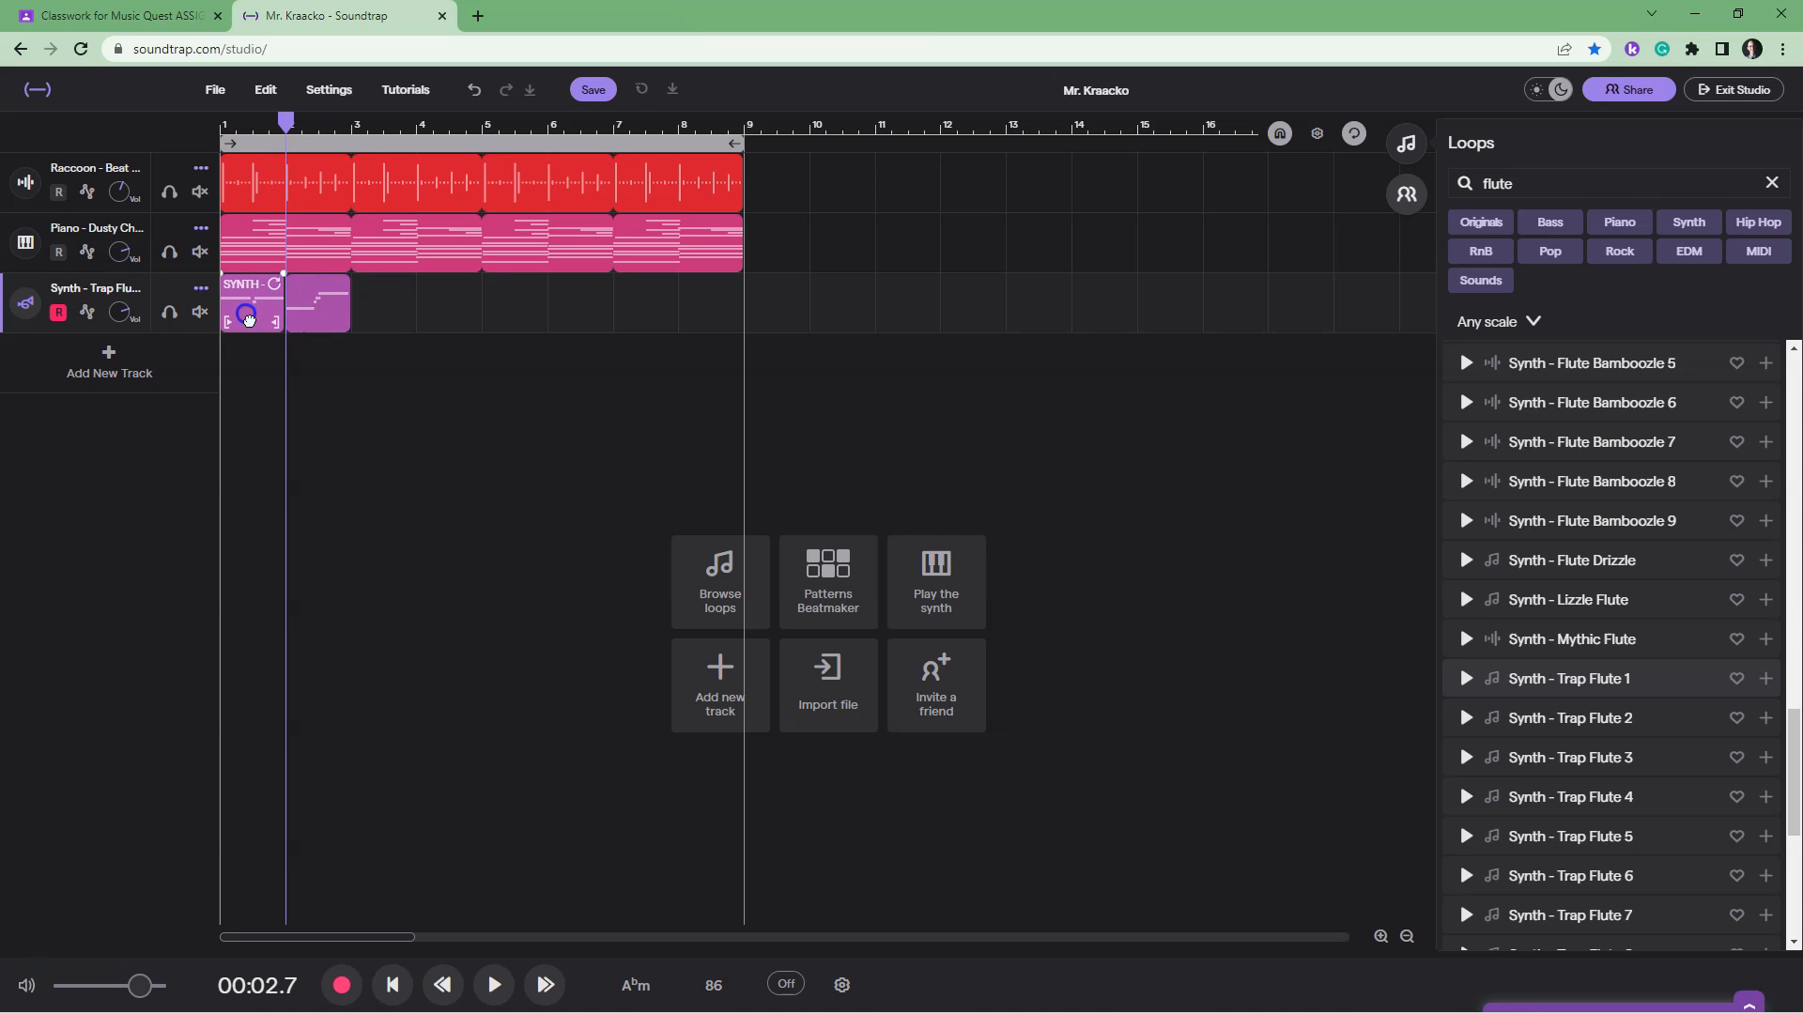
Step: Copy the bar 1 flute region into bar 3 and the bar 2 flute region into bar 4
{"action": "left_click", "coordinate": [356, 129]}
{"action": "key", "text": "ctrl+v"}
{"action": "left_click", "coordinate": [317, 324]}
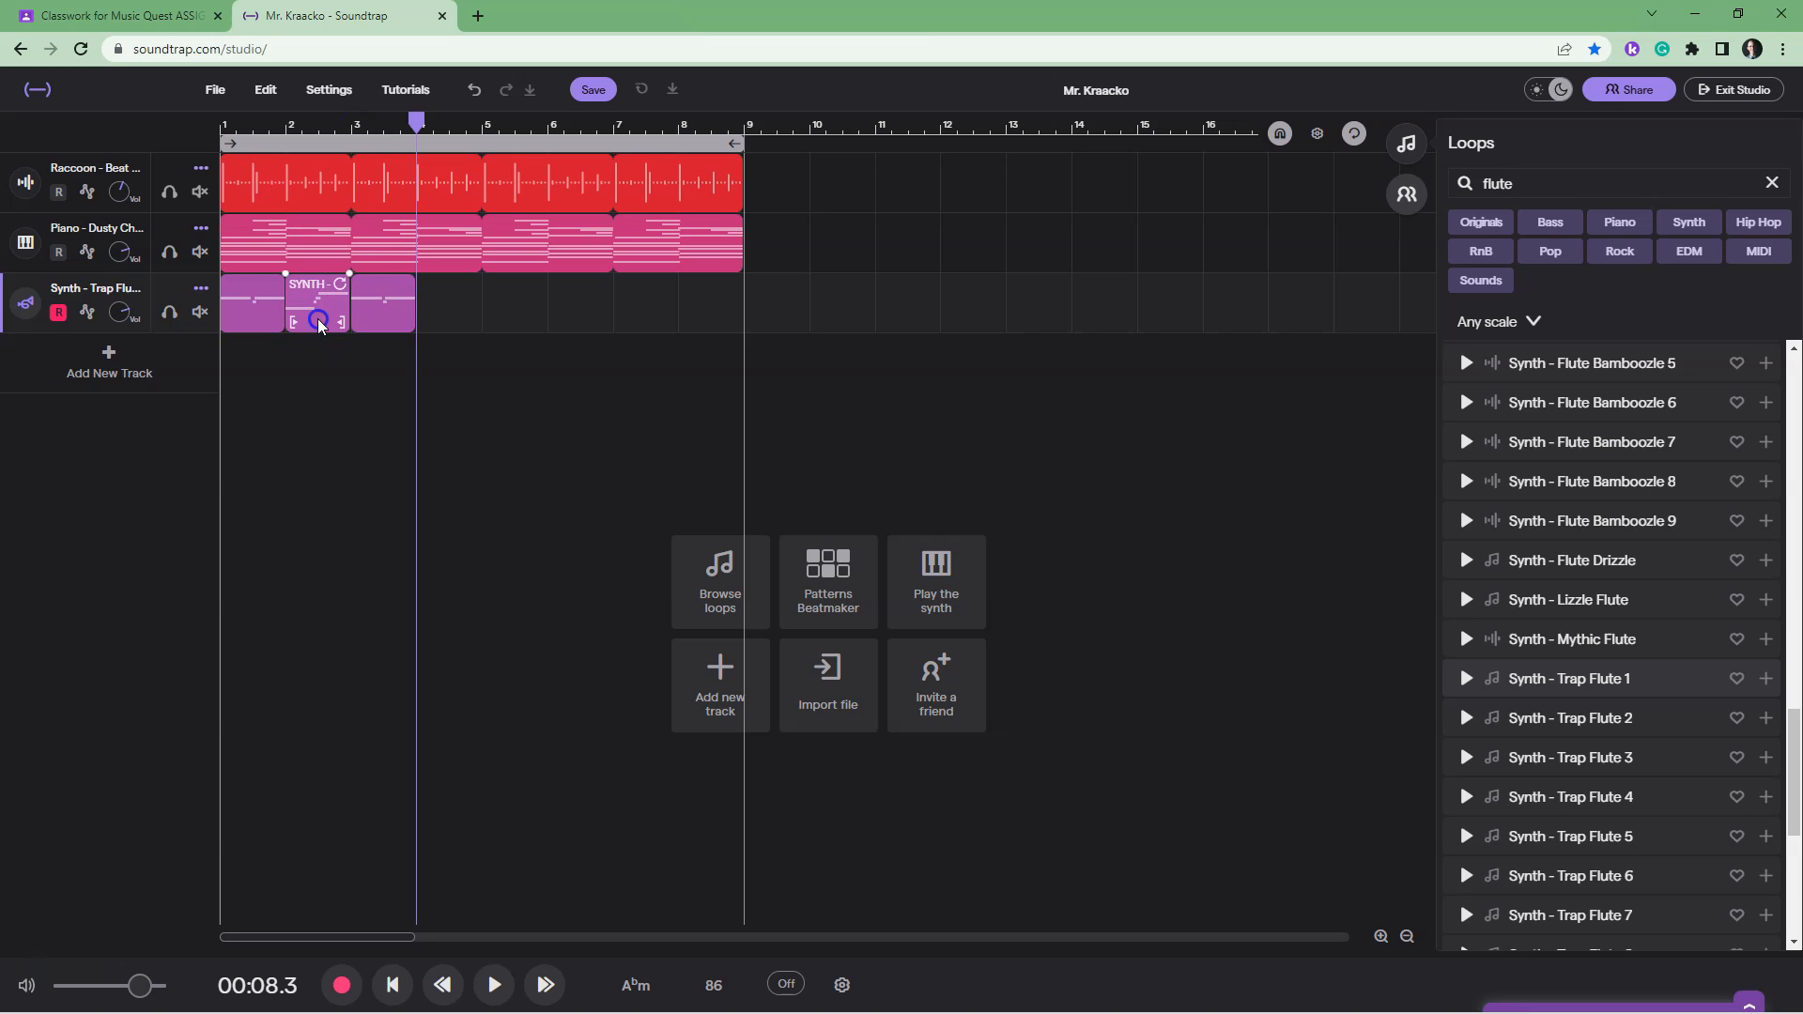
{"action": "left_click", "coordinate": [419, 132]}
{"action": "key", "text": "ctrl+v"}
Step: Copy a pair of neighbouring flute regions together into bars 5 and 6
{"action": "left_click", "coordinate": [320, 326]}
{"action": "left_click", "coordinate": [370, 324]}
{"action": "key", "text": "ctrl+c"}
{"action": "left_click", "coordinate": [478, 129]}
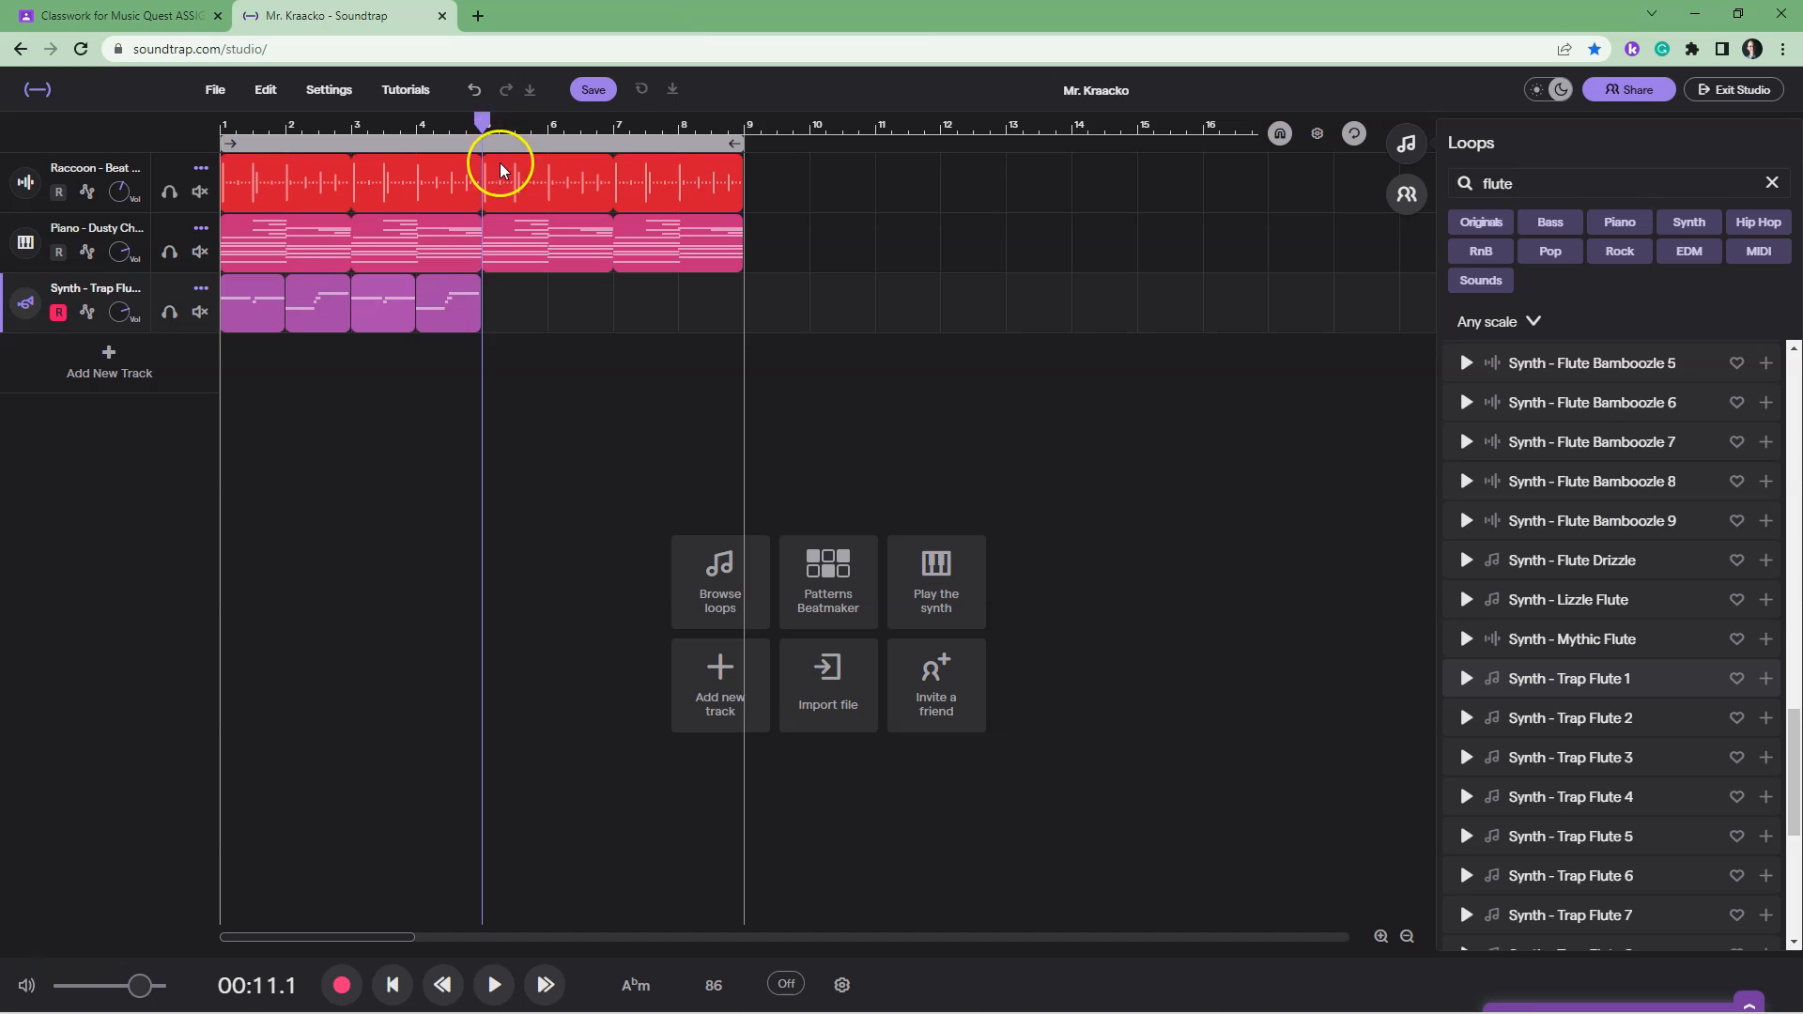
{"action": "key", "text": "ctrl+v"}
{"action": "key", "text": "ctrl+v"}
Step: Copy the bar 3 flute region into bar 7 and the bar 4 flute region into bar 8
{"action": "left_click", "coordinate": [384, 324]}
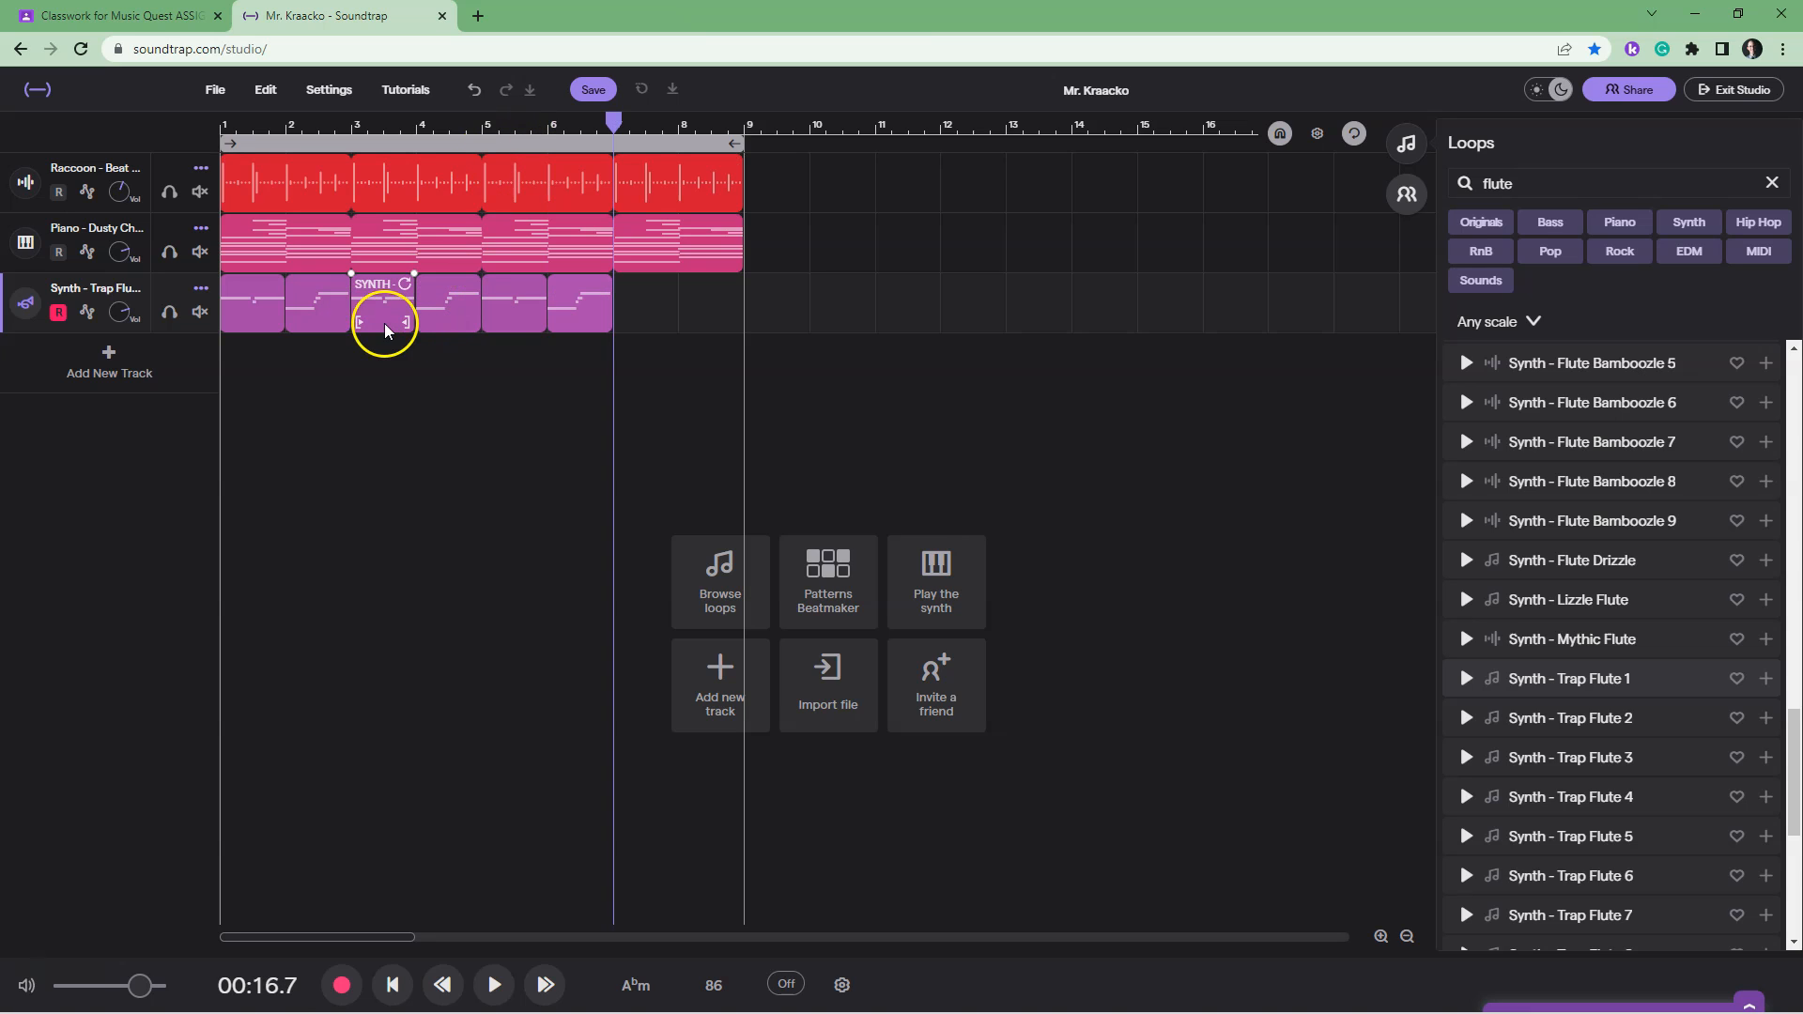
{"action": "key", "text": "ctrl+v"}
{"action": "left_click", "coordinate": [446, 317]}
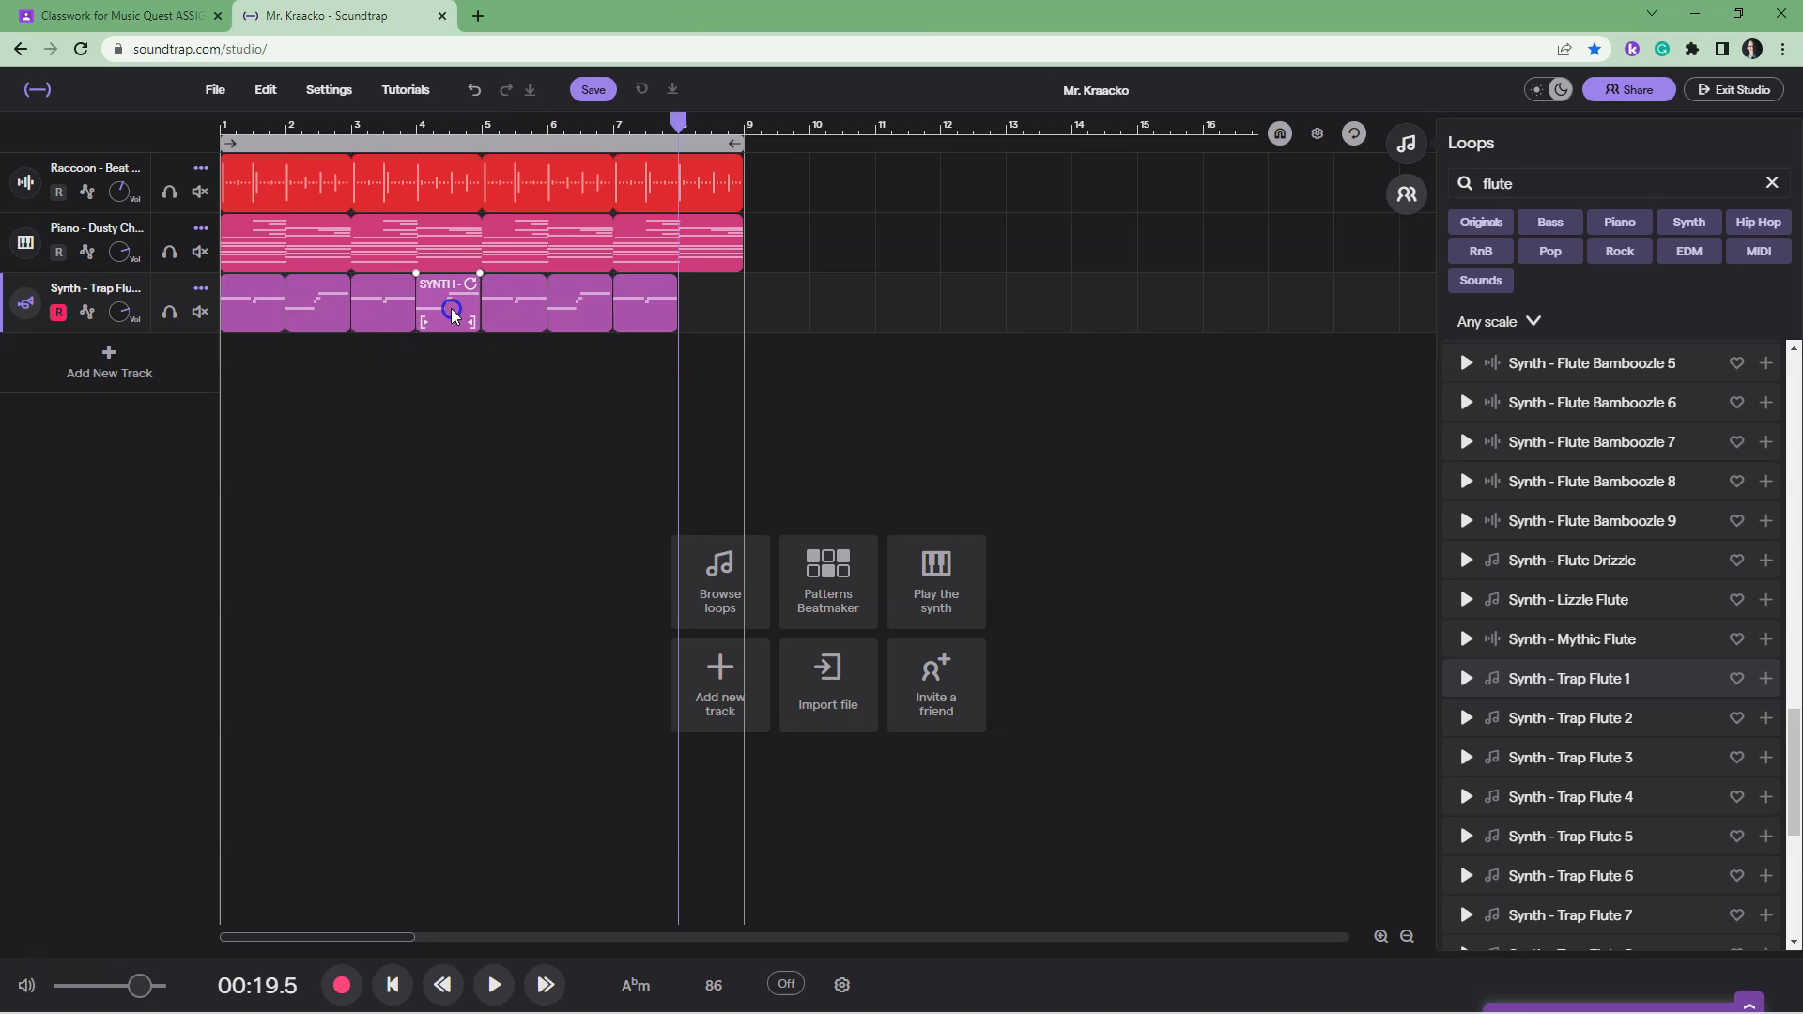
{"action": "key", "text": "ctrl+v"}
Step: Play the 8-bar beat through from the beginning and save the project
{"action": "left_click", "coordinate": [226, 127]}
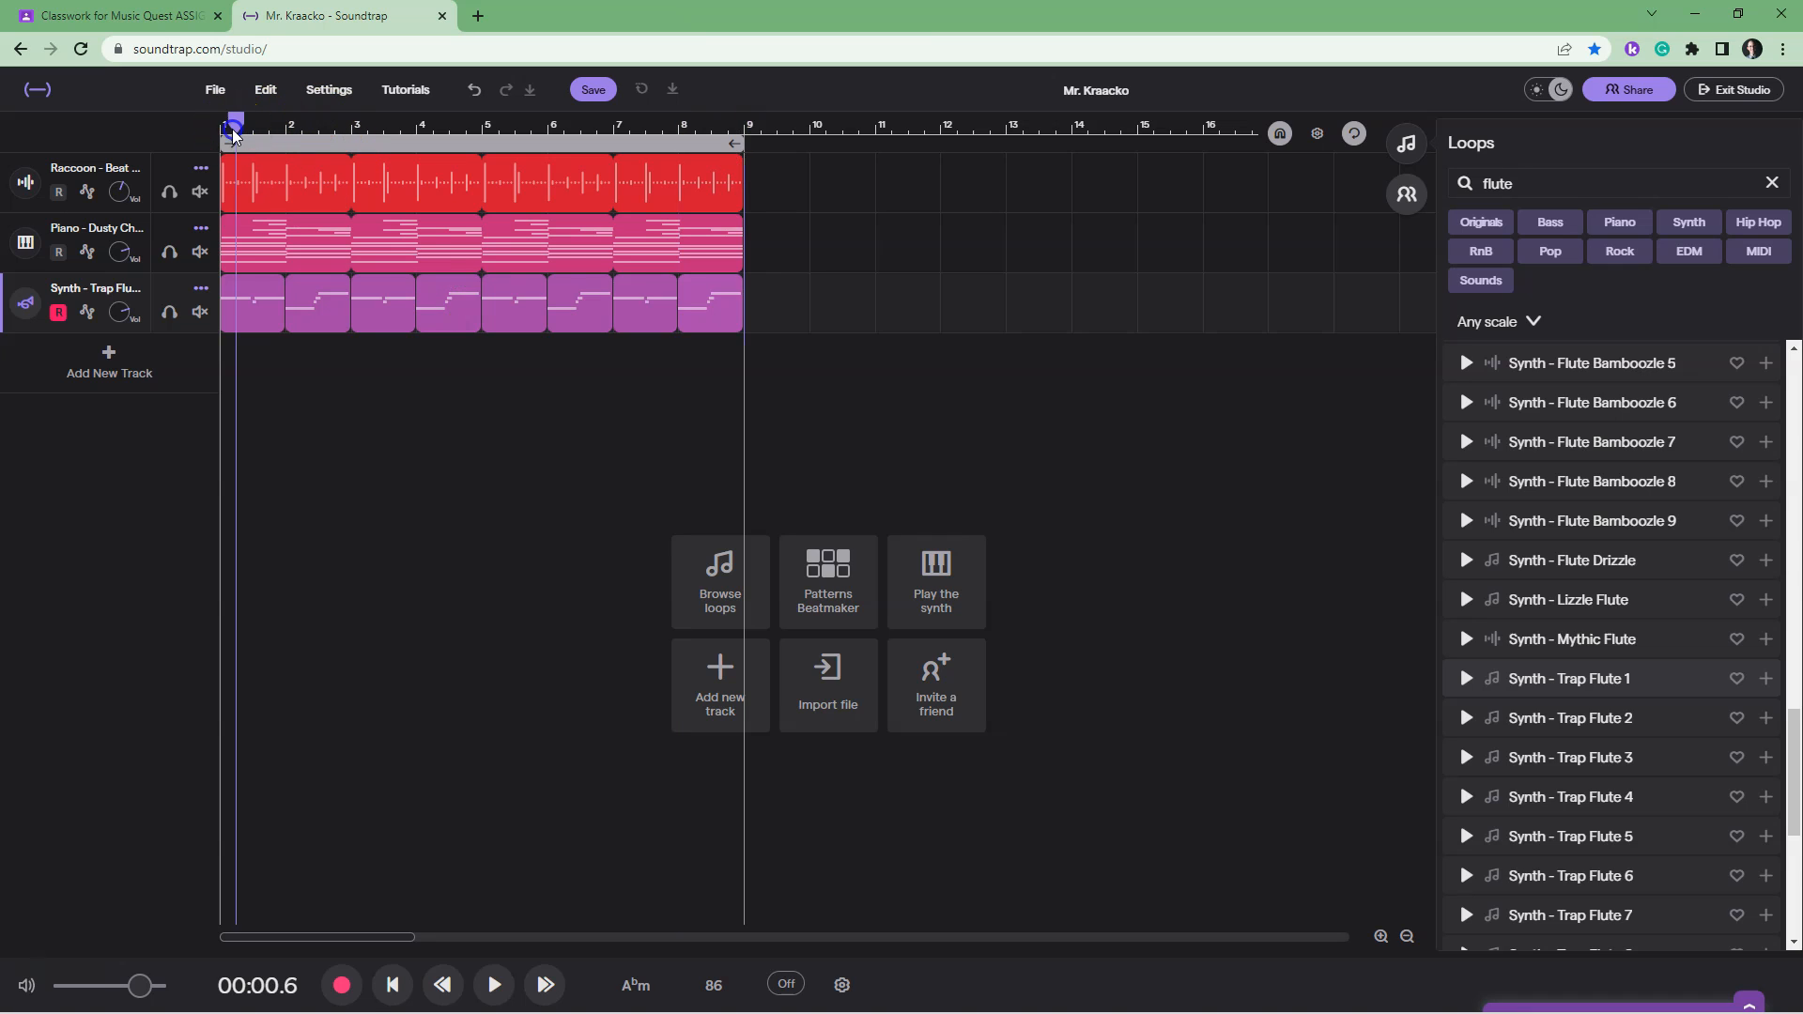
{"action": "key", "text": "space"}
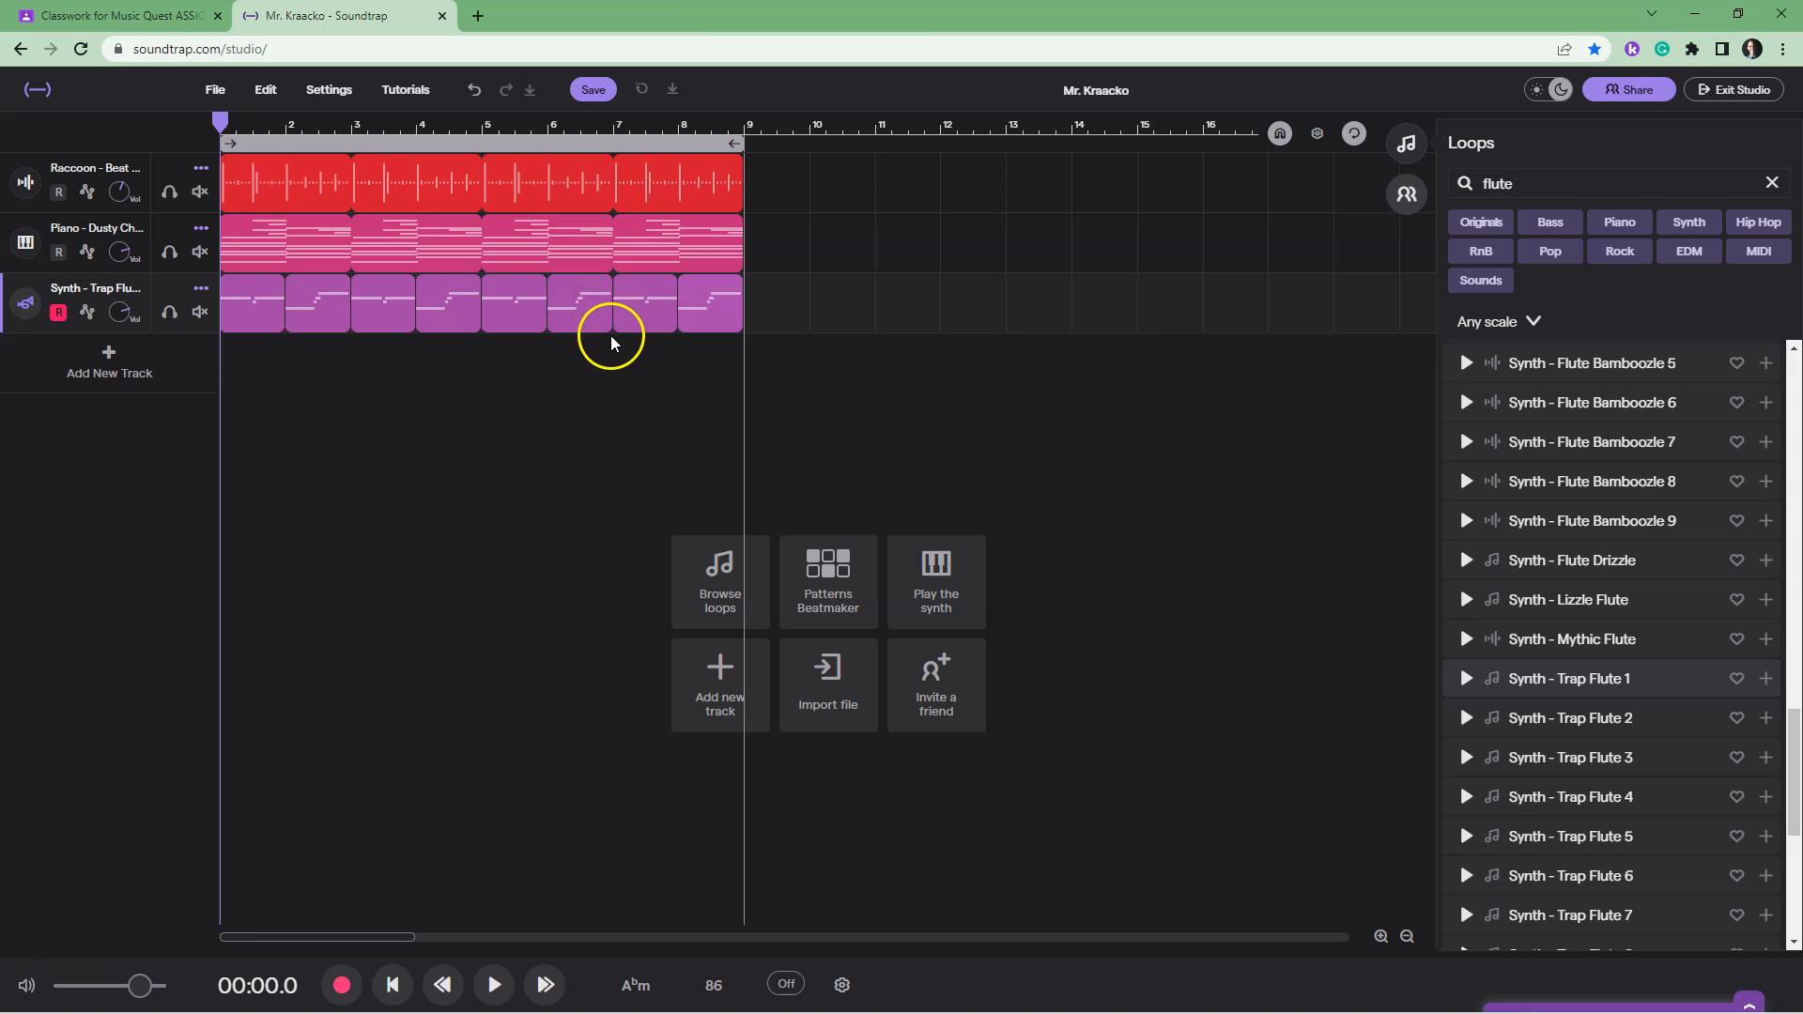
{"action": "left_click", "coordinate": [589, 90]}
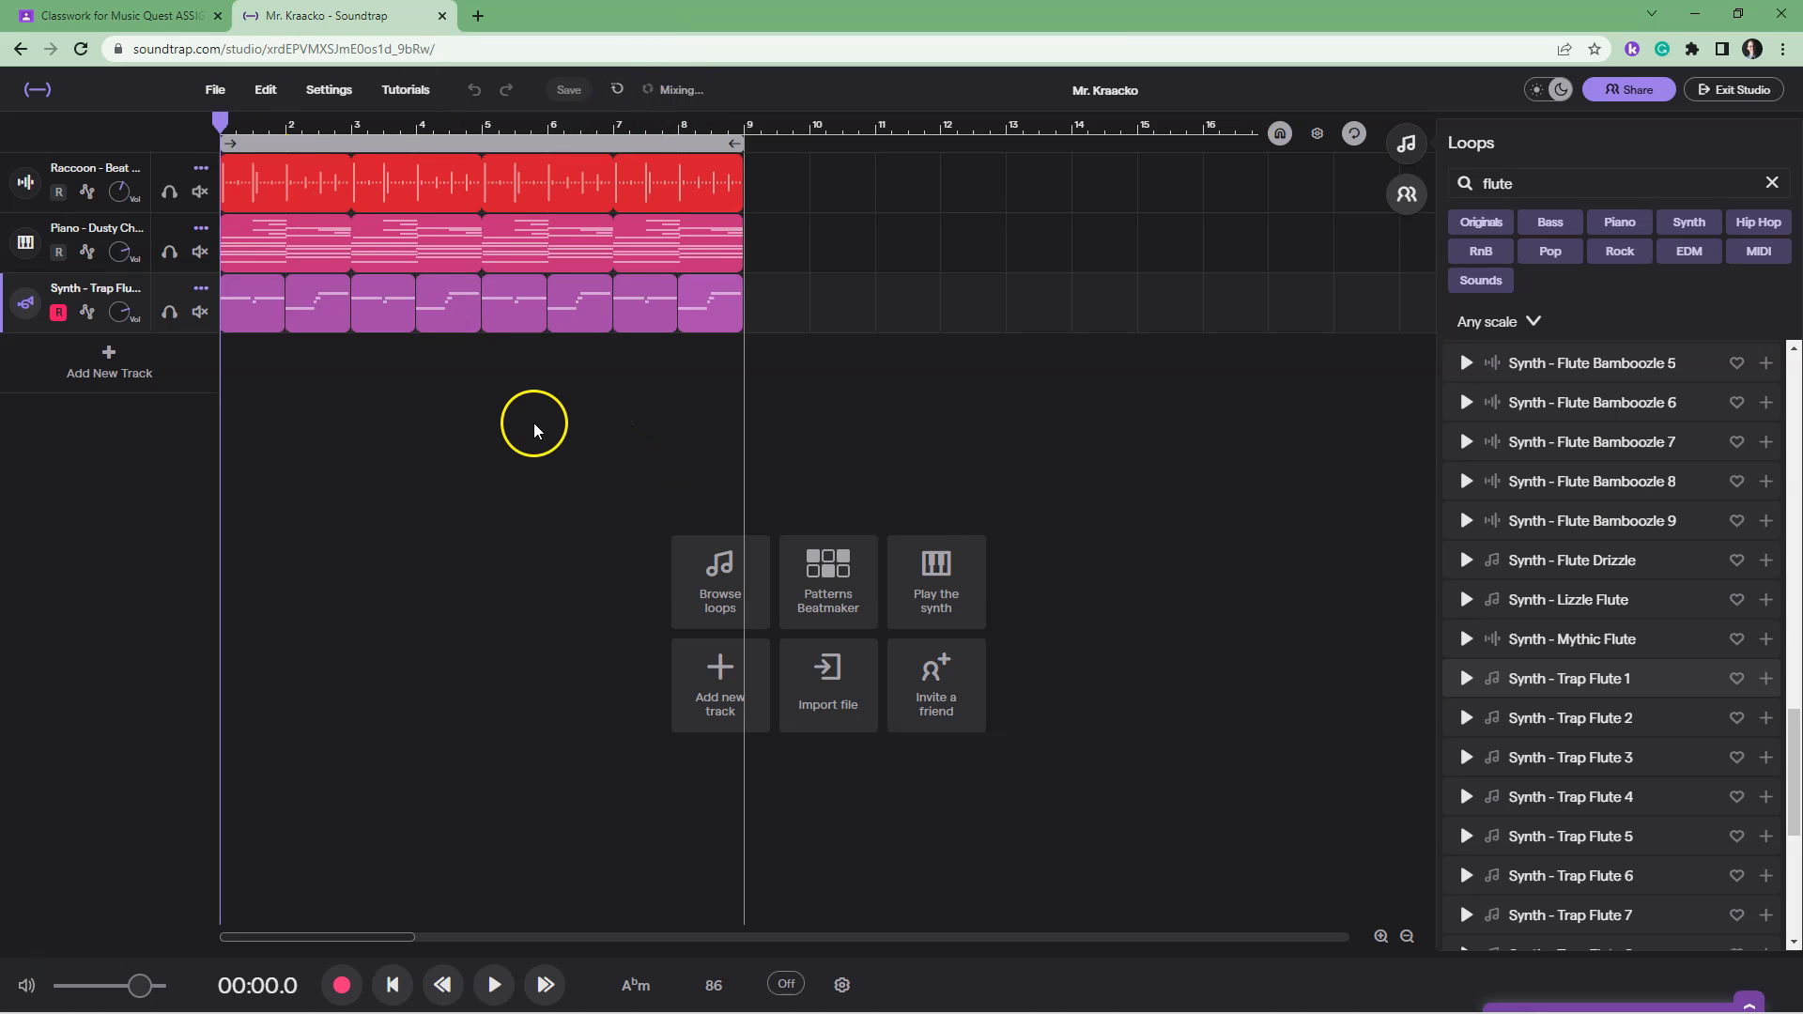
Step: Try to export the project to an mp3 file and dismiss the message
{"action": "left_click", "coordinate": [226, 94]}
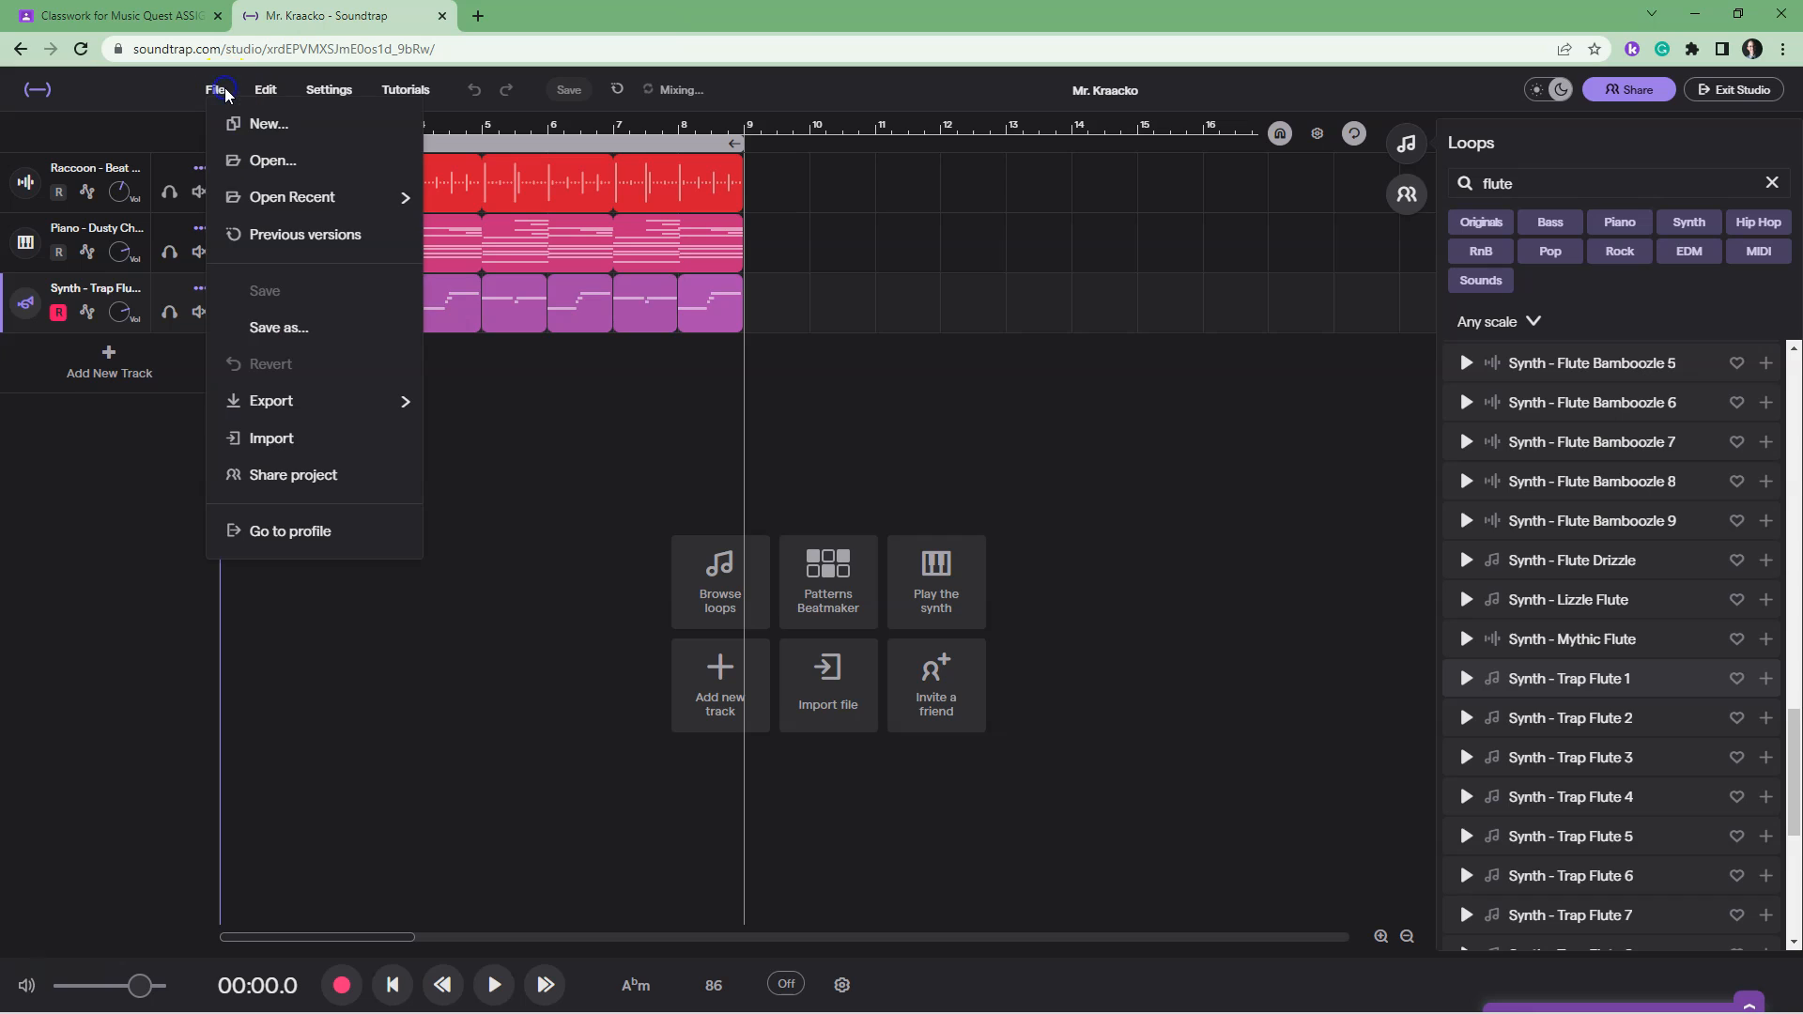
{"action": "left_click", "coordinate": [346, 413]}
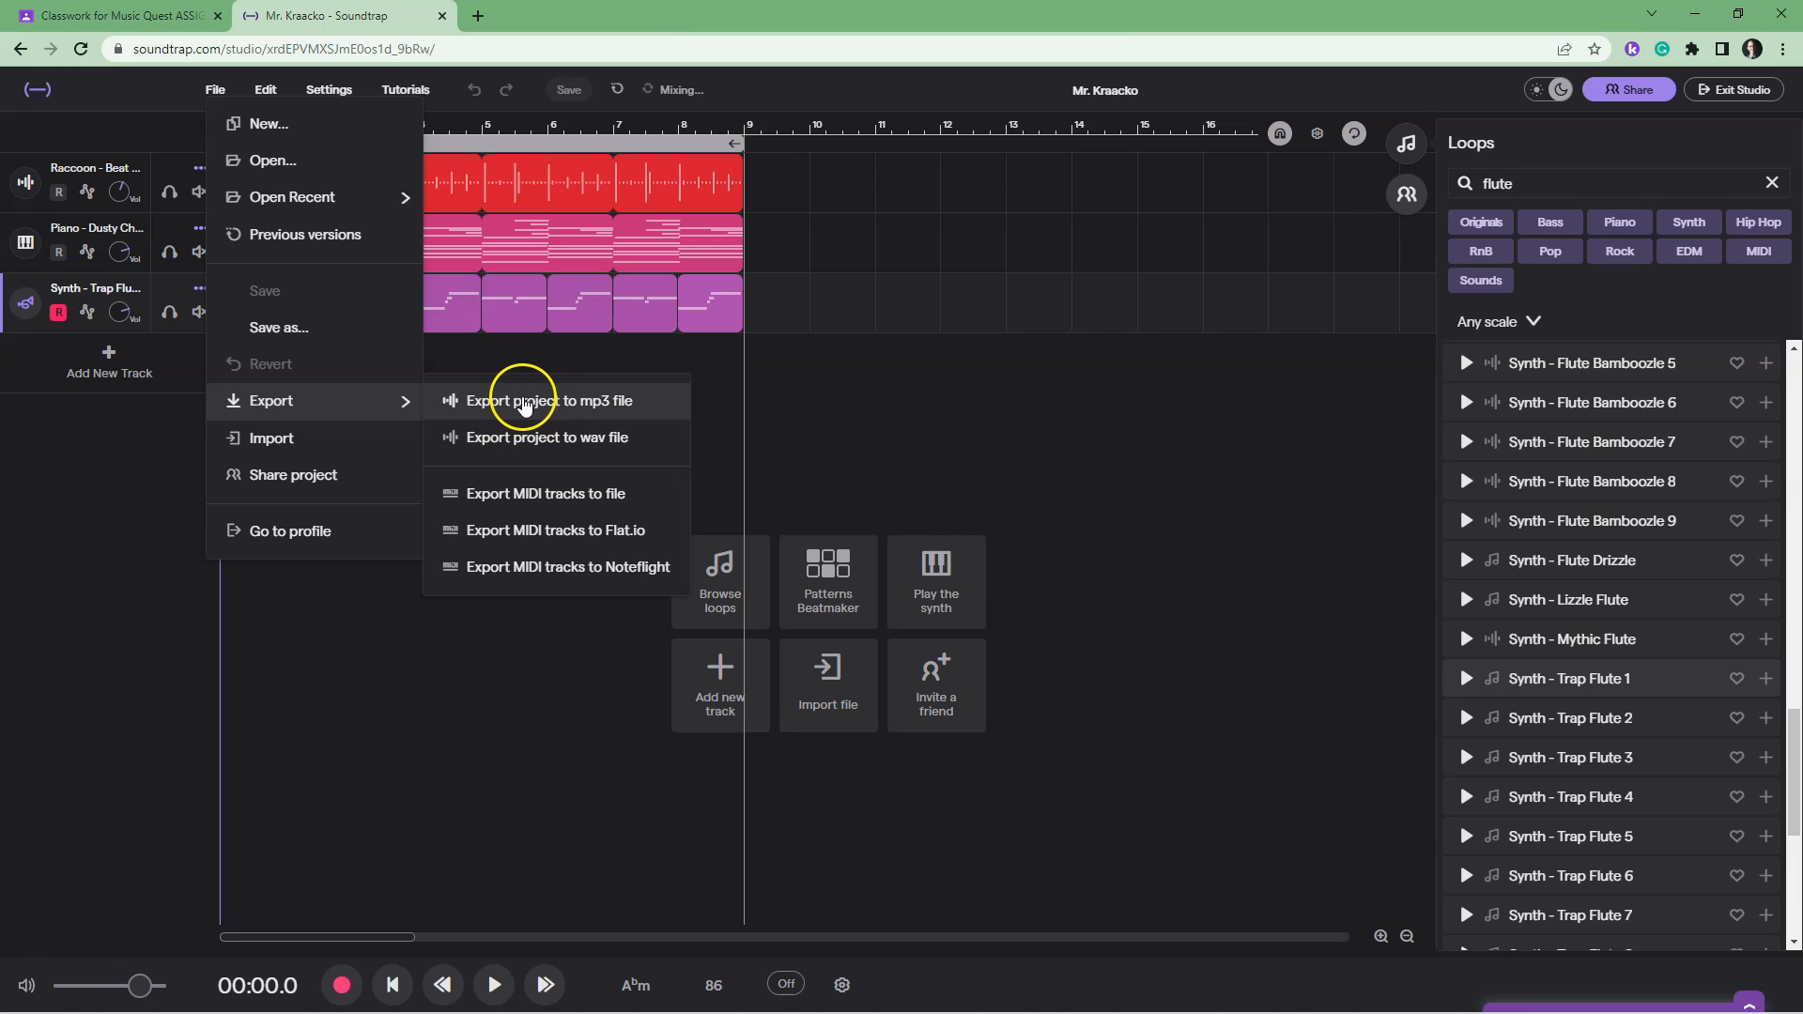
{"action": "left_click", "coordinate": [545, 444]}
{"action": "left_click", "coordinate": [544, 411]}
{"action": "left_click", "coordinate": [488, 416]}
{"action": "left_click", "coordinate": [488, 413]}
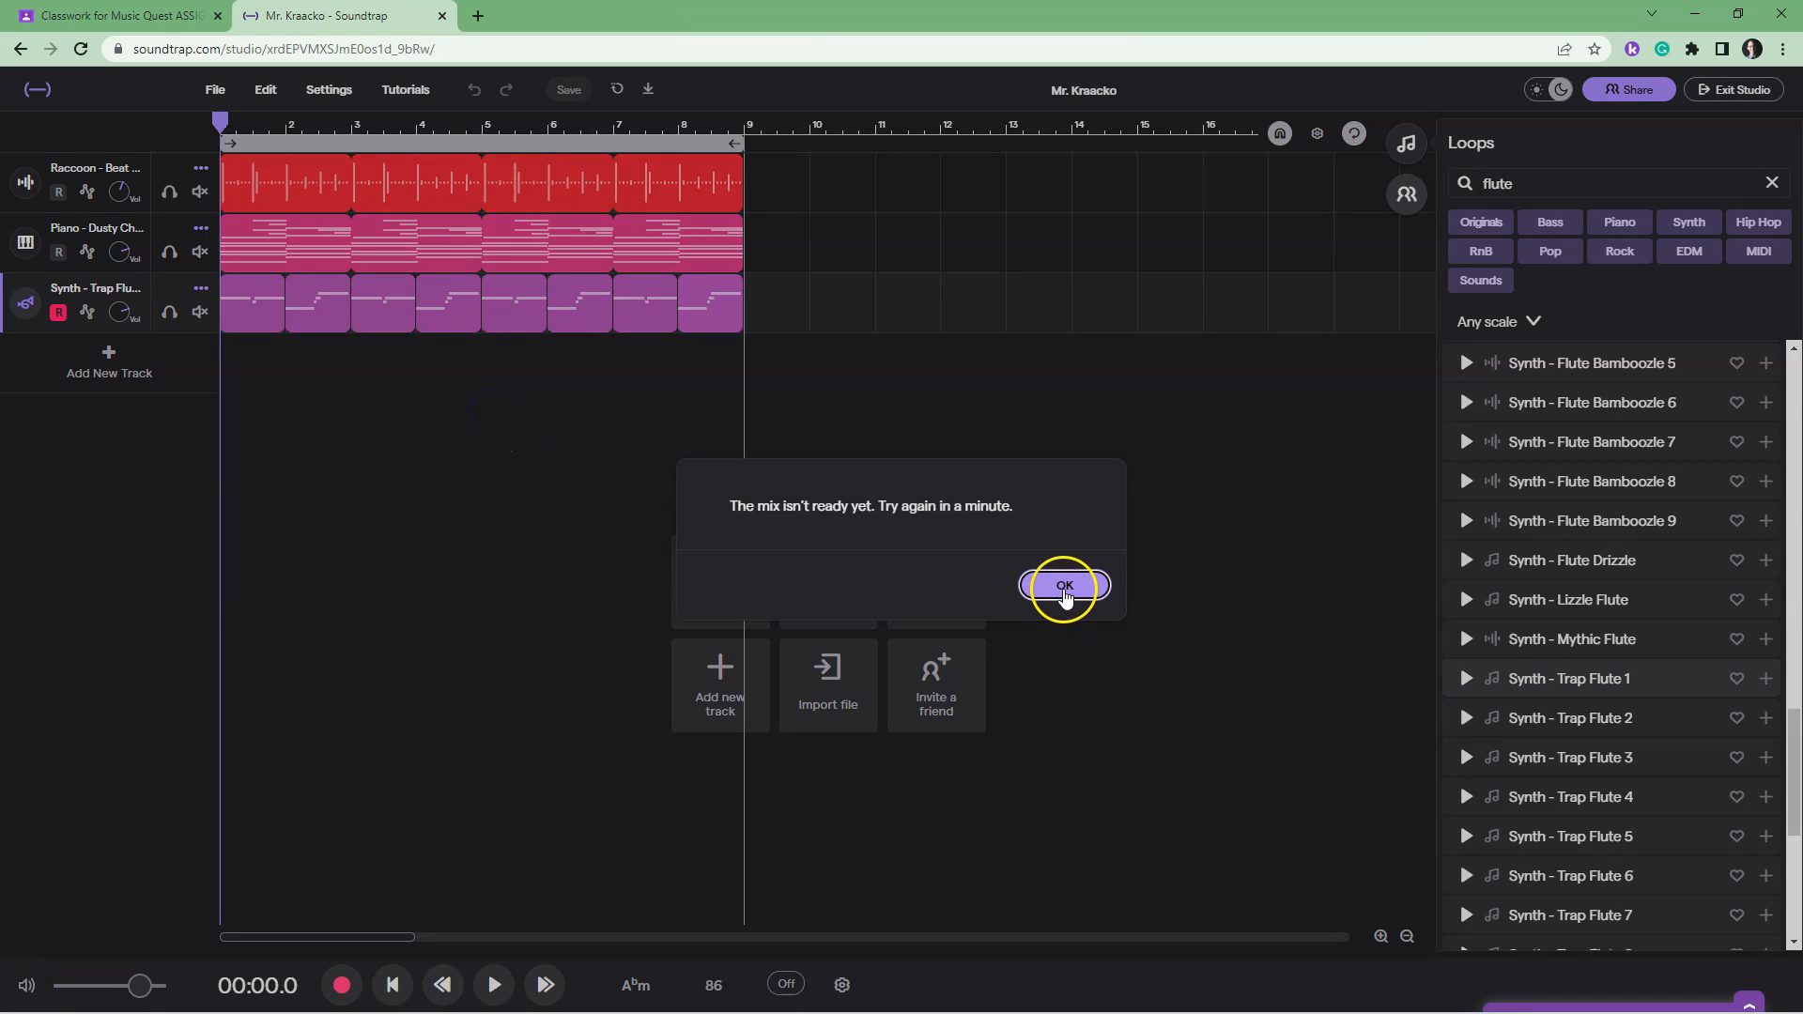
{"action": "left_click", "coordinate": [1064, 587]}
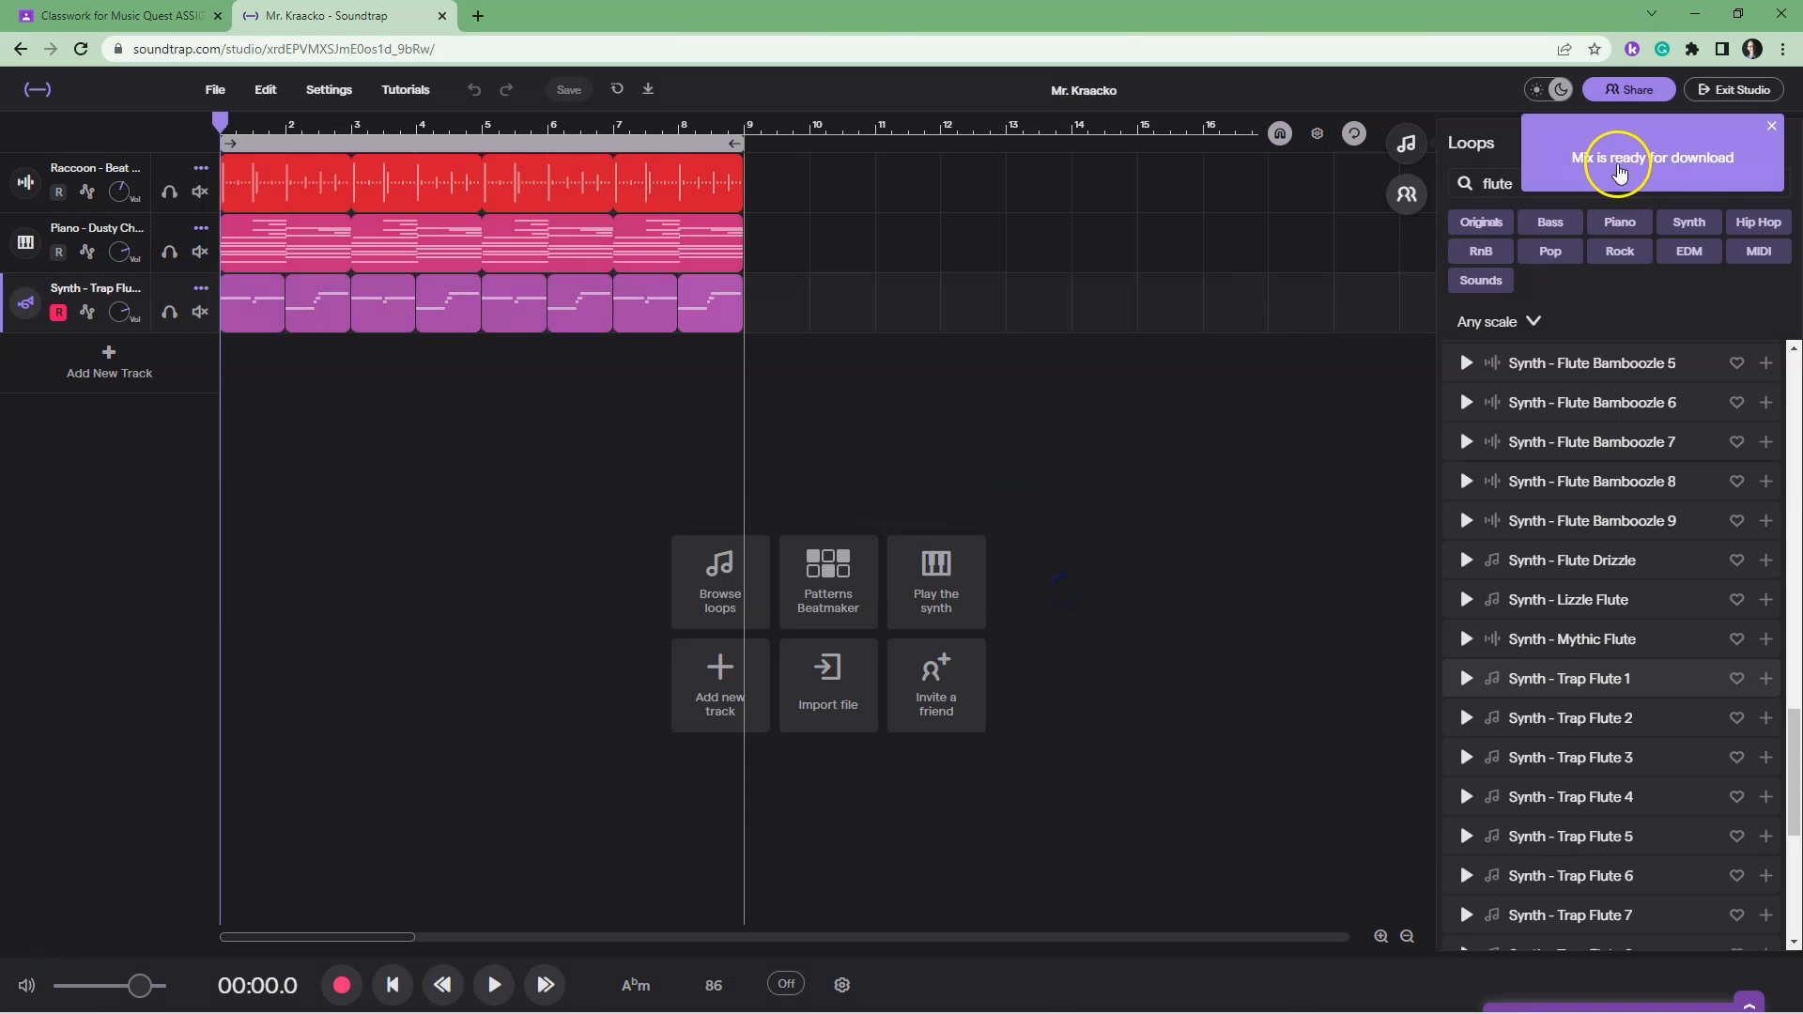
Step: Export the project to an mp3 file, saving it in the Downloads folder under the suggested file name
{"action": "left_click", "coordinate": [216, 90]}
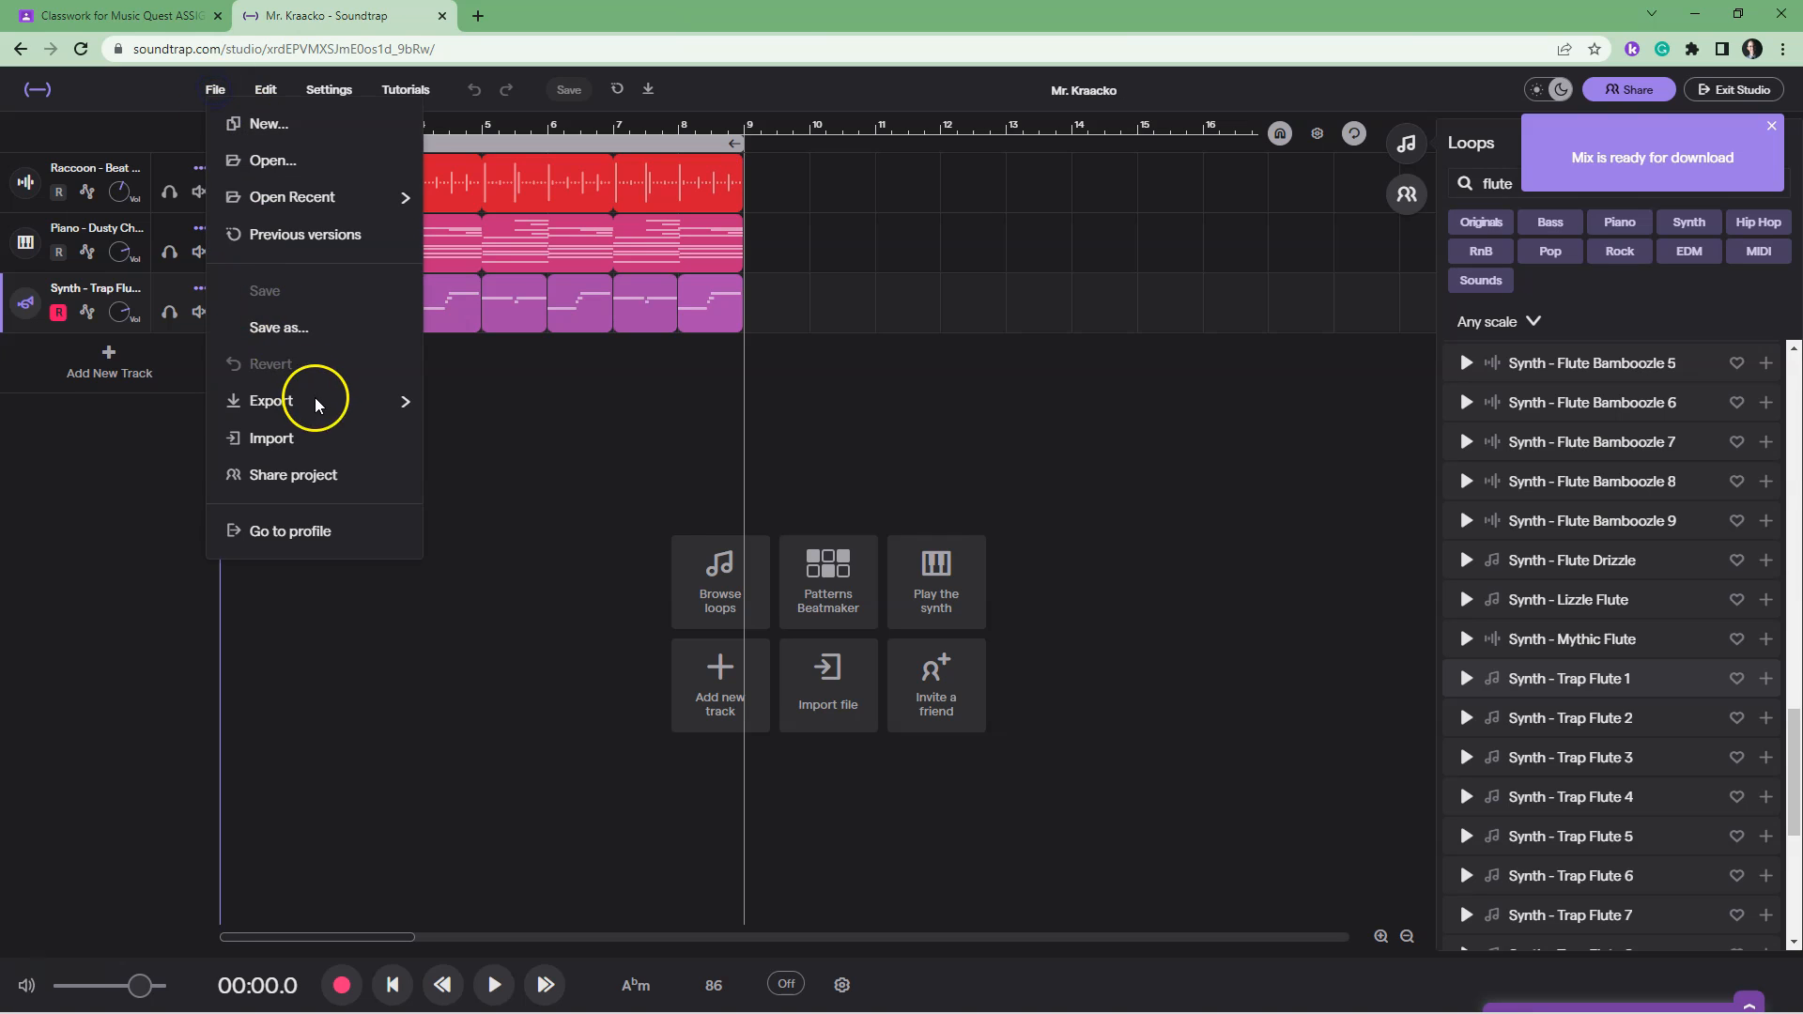
{"action": "mouse_move", "coordinate": [336, 403]}
{"action": "left_click", "coordinate": [515, 405]}
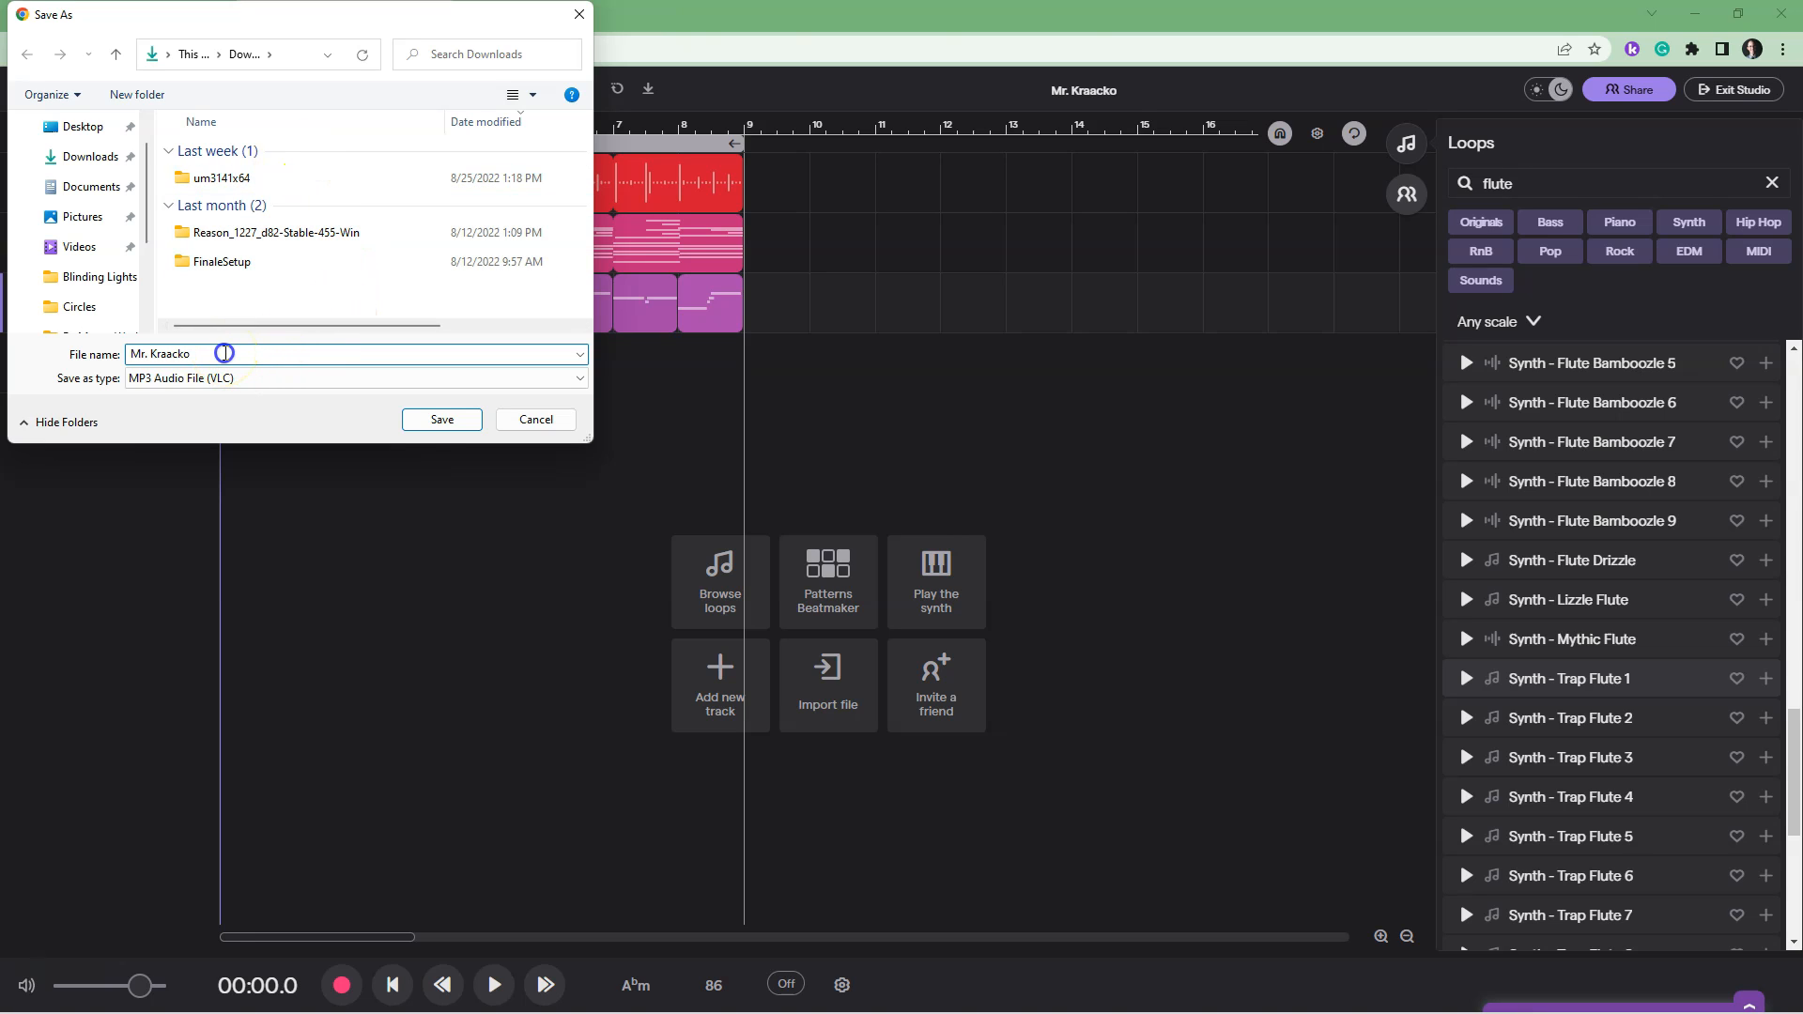
{"action": "left_click", "coordinate": [434, 418]}
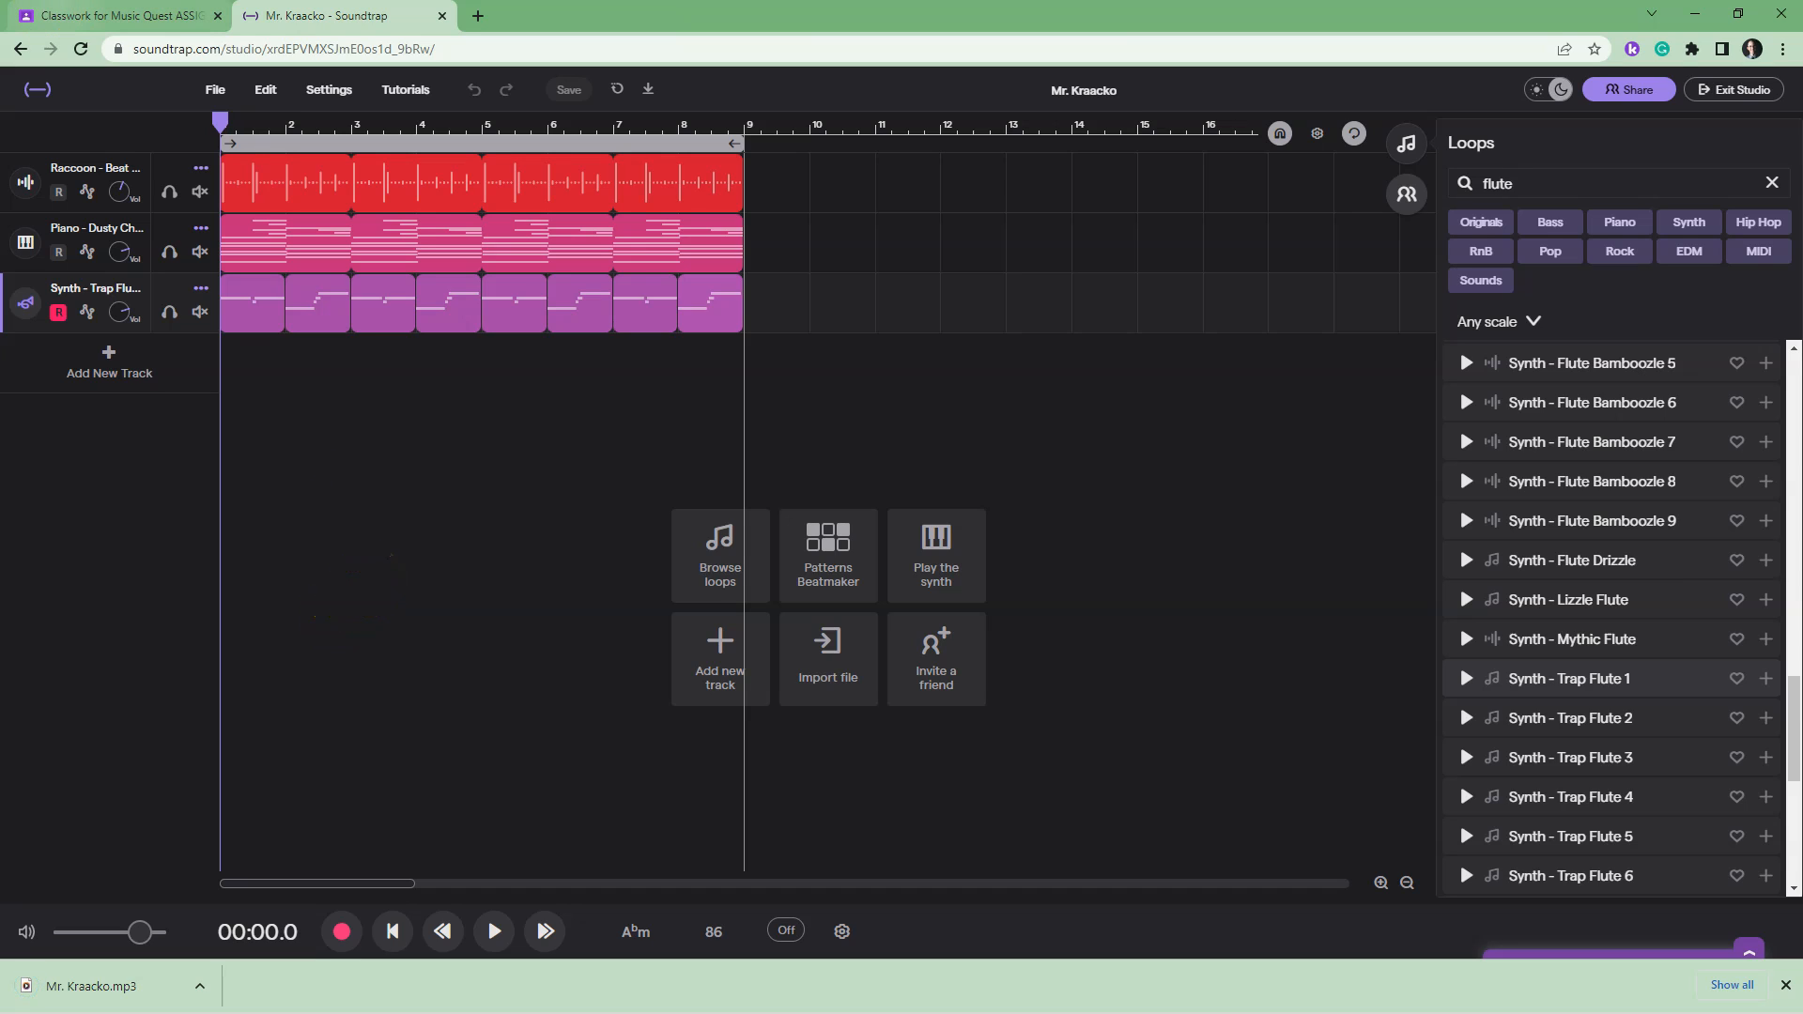
Step: Switch to the Google Classroom assignment page and try to add the downloaded mp3 file to it
{"action": "left_click", "coordinate": [72, 15]}
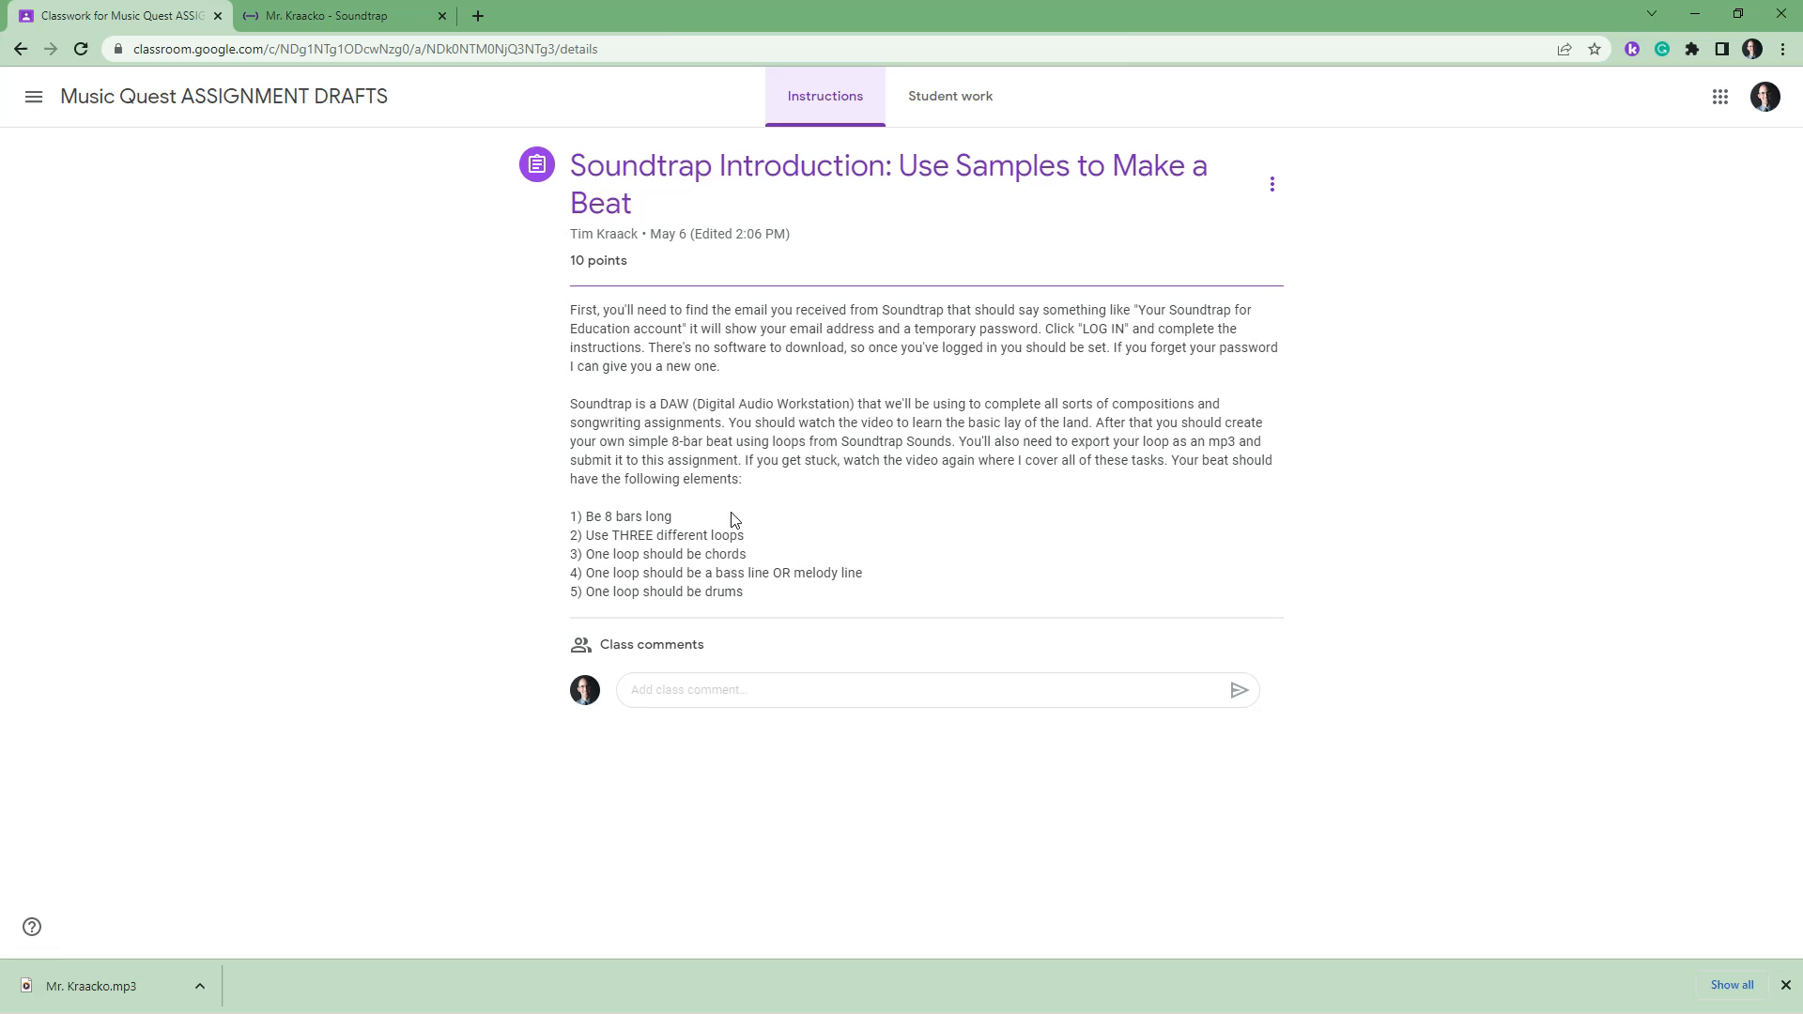
{"action": "left_click_drag", "start_coordinate": [105, 986], "coordinate": [776, 549]}
{"action": "left_click_drag", "start_coordinate": [90, 995], "coordinate": [92, 988]}
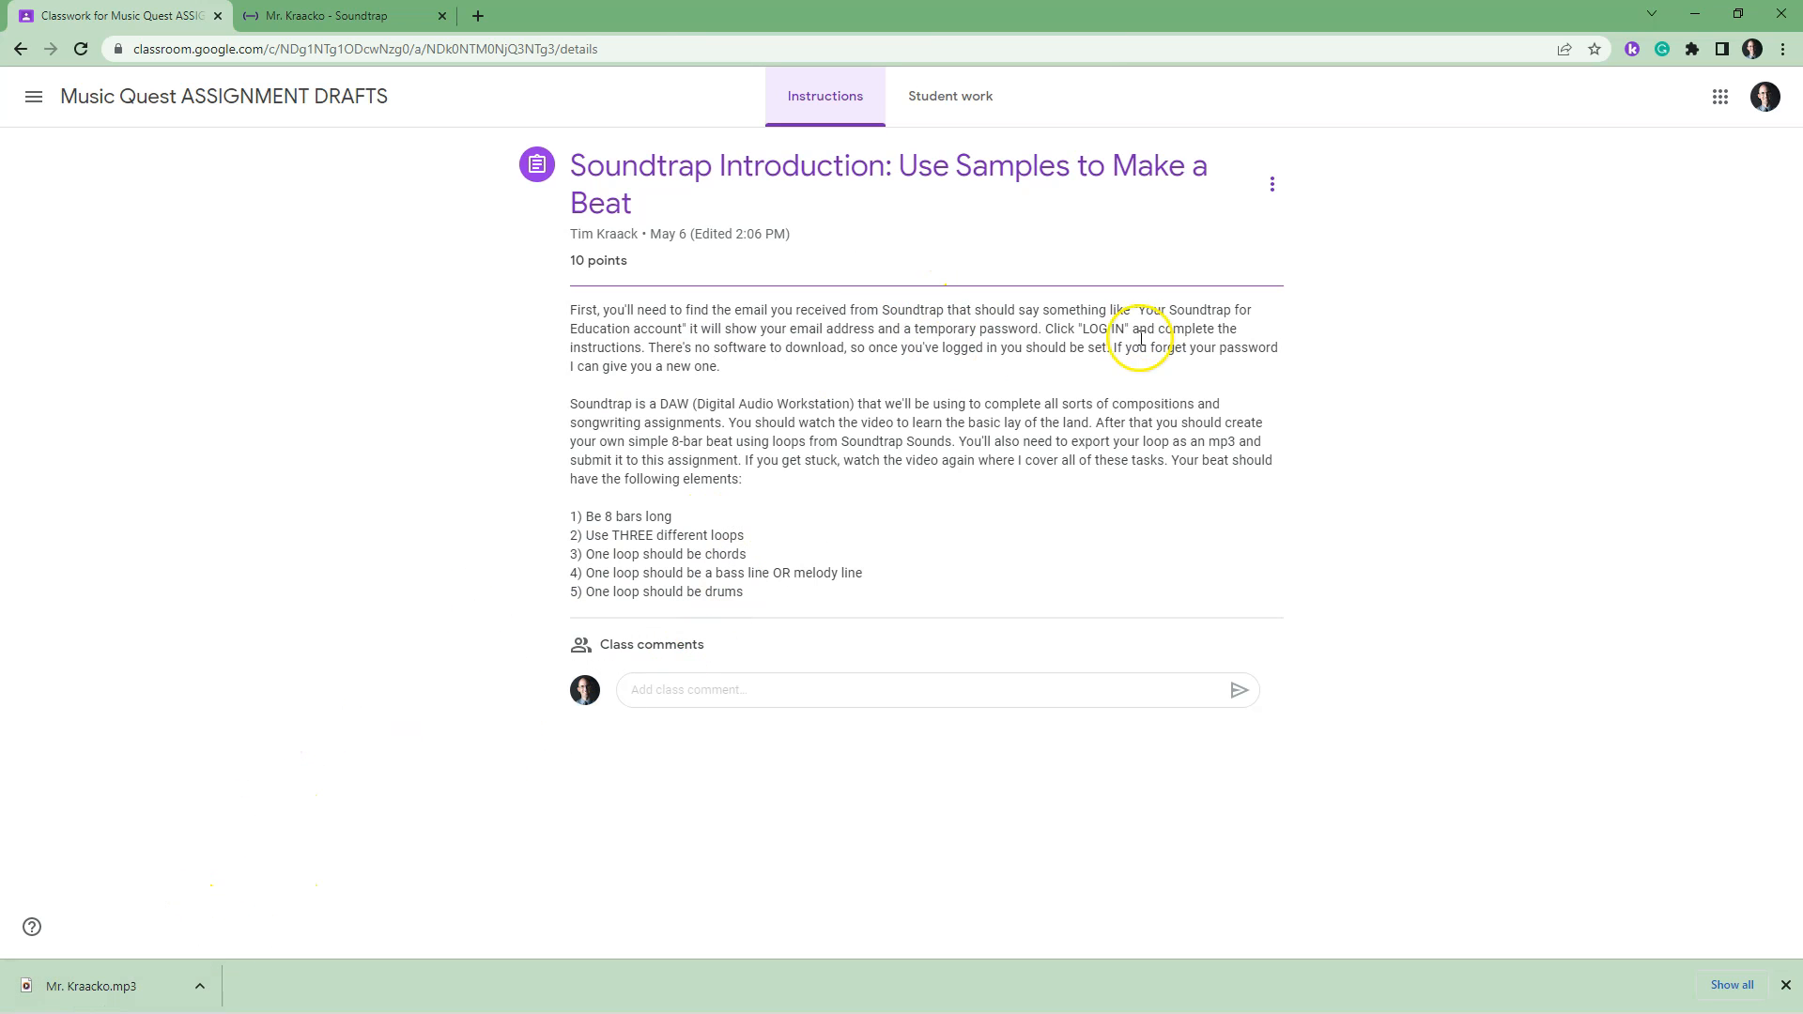